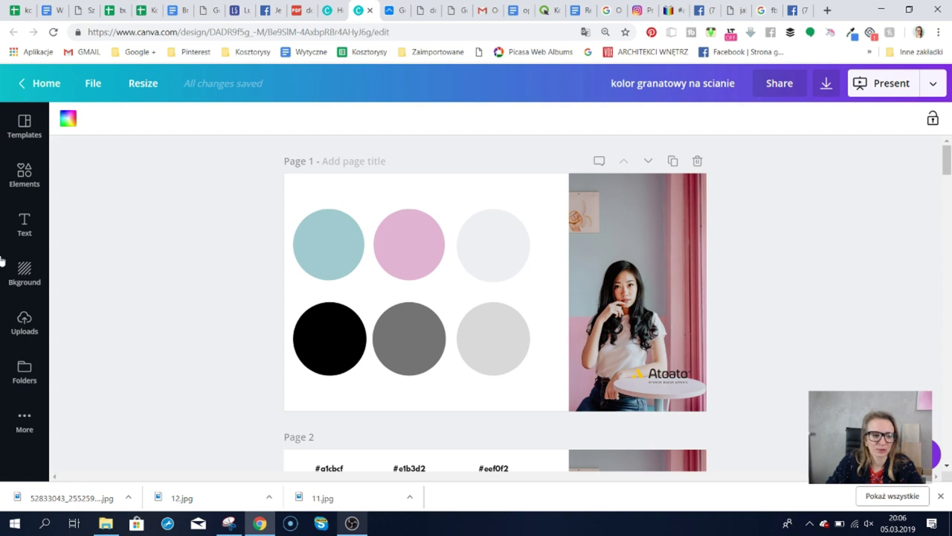
Show the uploaded images, review the colour palettes on pages 1 to 5, and check the live stream page on Facebook.
{"action": "left_click", "coordinate": [24, 319]}
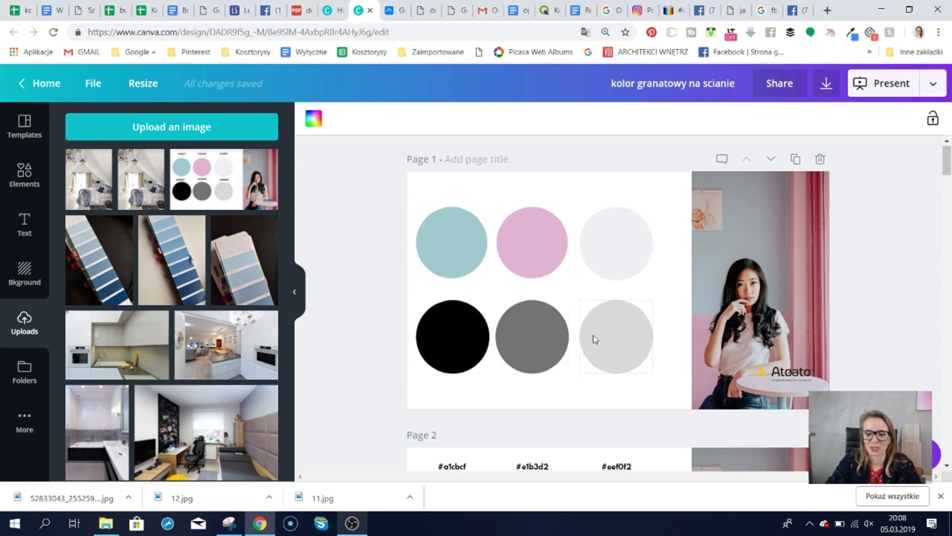
{"action": "scroll", "coordinate": [594, 339], "scroll_direction": "down", "scroll_amount": 7}
{"action": "scroll", "coordinate": [598, 337], "scroll_direction": "down", "scroll_amount": 7}
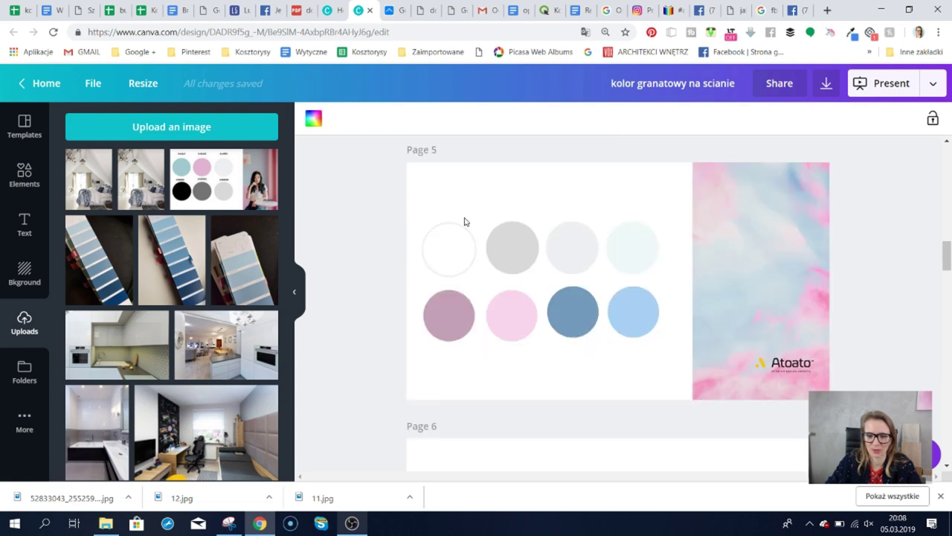
{"action": "scroll", "coordinate": [627, 282], "scroll_direction": "down", "scroll_amount": 1}
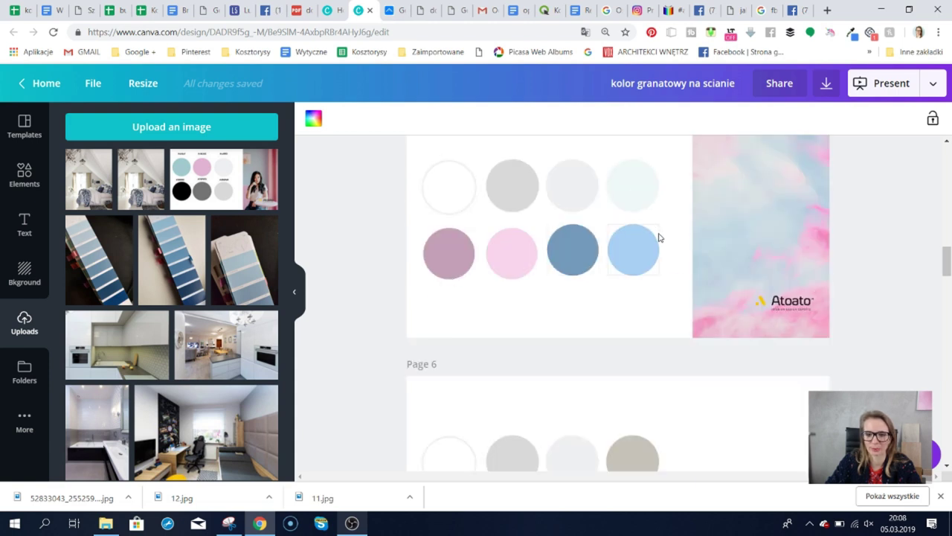
{"action": "scroll", "coordinate": [500, 237], "scroll_direction": "up", "scroll_amount": 1}
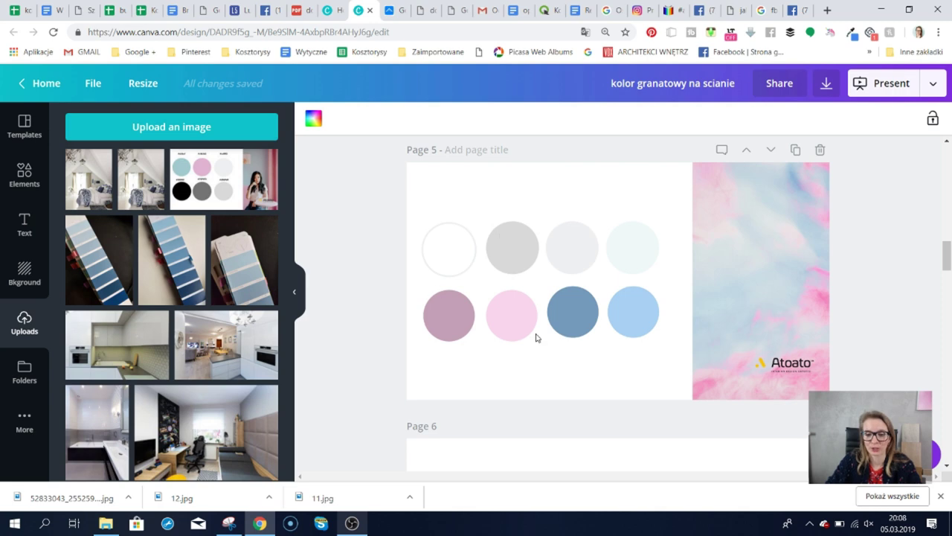
{"action": "left_click", "coordinate": [708, 10]}
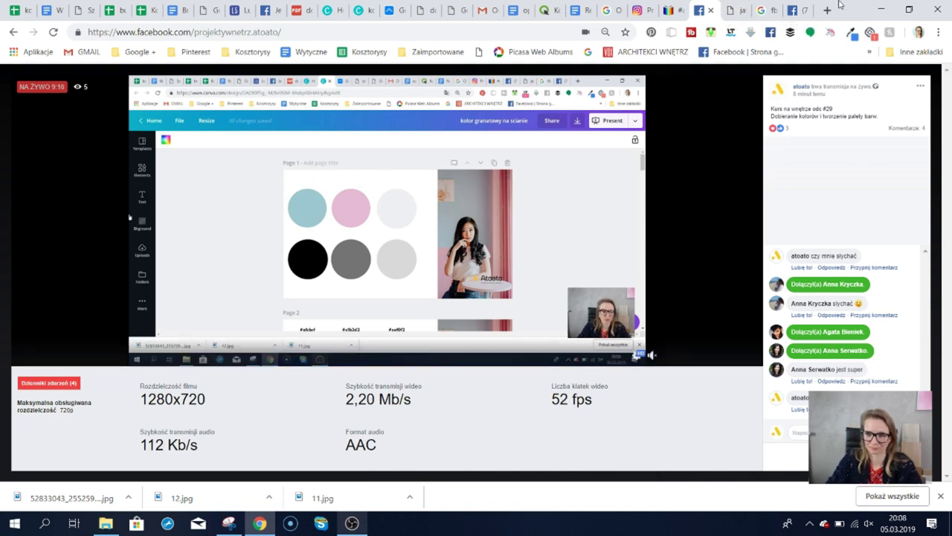
{"action": "left_click", "coordinate": [360, 10]}
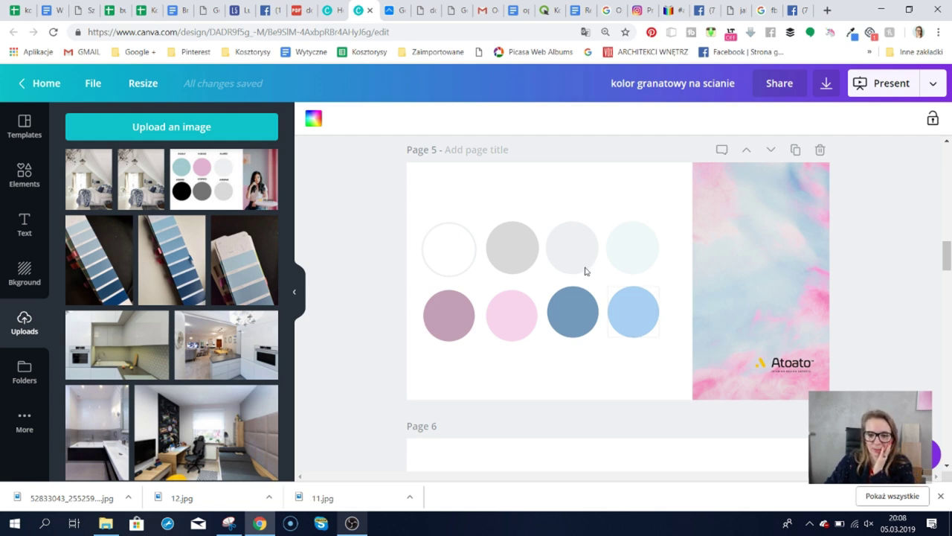
{"action": "scroll", "coordinate": [591, 272], "scroll_direction": "up", "scroll_amount": 1}
{"action": "scroll", "coordinate": [590, 273], "scroll_direction": "up", "scroll_amount": 15}
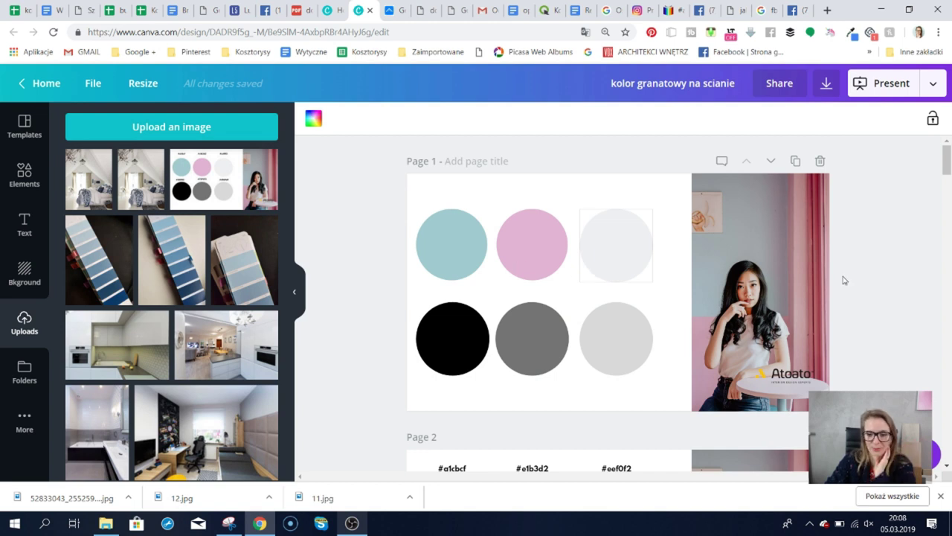
Duplicate page 1 and delete all circles, the photo and the logo from the copy to leave a blank page.
{"action": "left_click", "coordinate": [754, 223]}
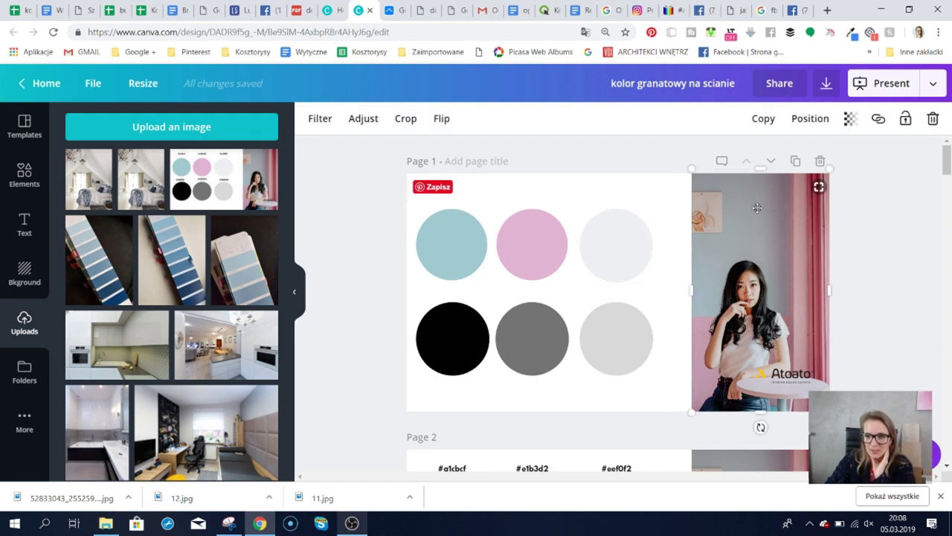
{"action": "left_click", "coordinate": [796, 161]}
{"action": "left_click_drag", "start_coordinate": [370, 162], "coordinate": [841, 420]}
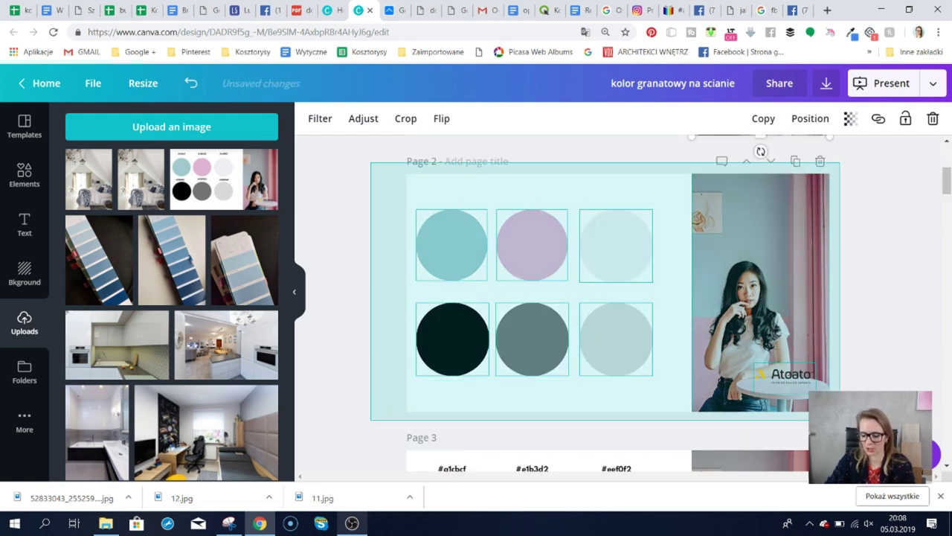
{"action": "key", "text": "Delete"}
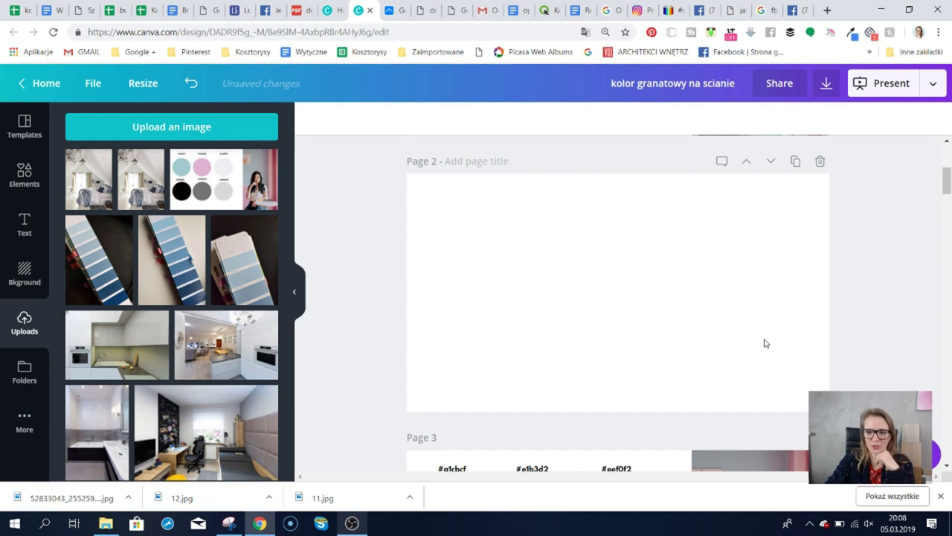
{"action": "scroll", "coordinate": [766, 344], "scroll_direction": "up", "scroll_amount": 2}
{"action": "scroll", "coordinate": [765, 344], "scroll_direction": "up", "scroll_amount": 3}
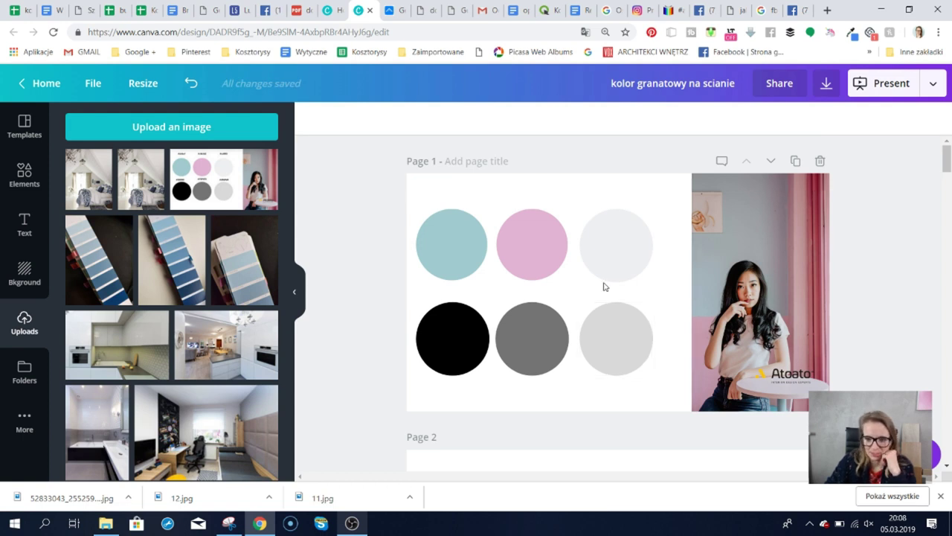
{"action": "scroll", "coordinate": [605, 284], "scroll_direction": "down", "scroll_amount": 2}
{"action": "scroll", "coordinate": [606, 287], "scroll_direction": "down", "scroll_amount": 1}
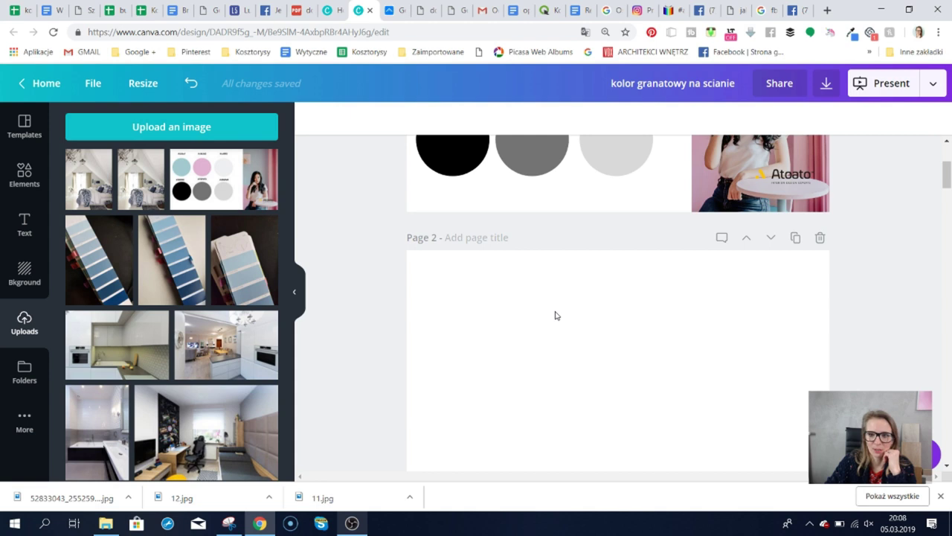
{"action": "scroll", "coordinate": [556, 305], "scroll_direction": "down", "scroll_amount": 2}
{"action": "scroll", "coordinate": [557, 295], "scroll_direction": "up", "scroll_amount": 1}
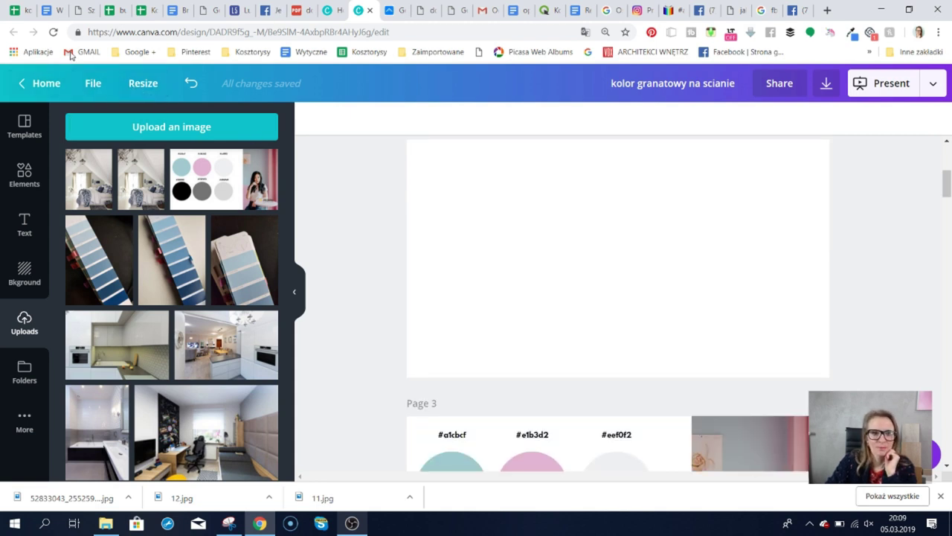
Open the Canva catalogue for creating a design and browse the social media and document formats.
{"action": "left_click", "coordinate": [333, 12]}
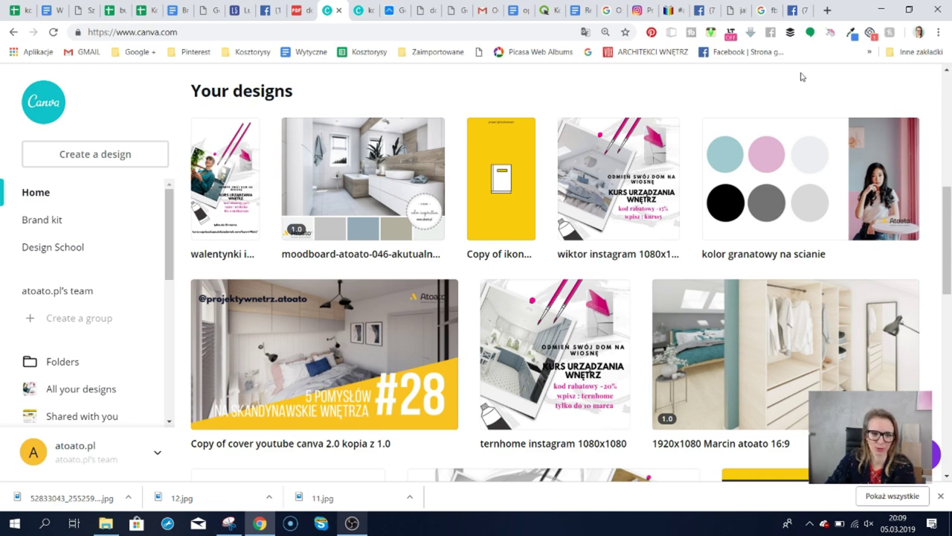
{"action": "scroll", "coordinate": [100, 179], "scroll_direction": "up", "scroll_amount": 3}
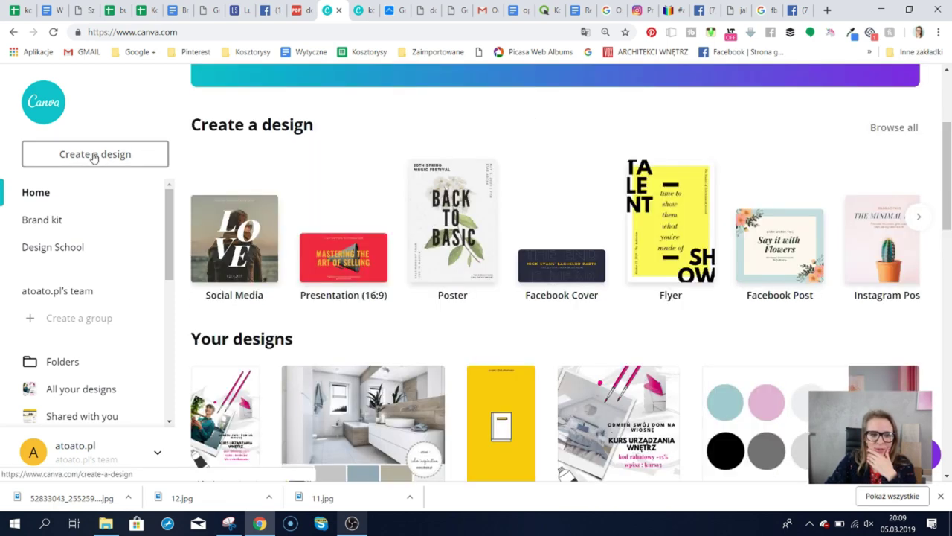
{"action": "left_click", "coordinate": [109, 155]}
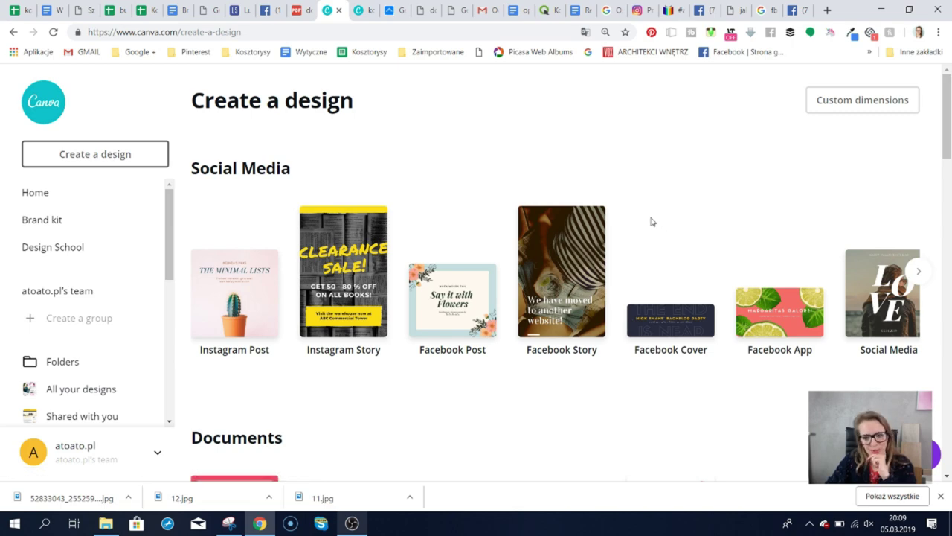
{"action": "scroll", "coordinate": [609, 244], "scroll_direction": "down", "scroll_amount": 3}
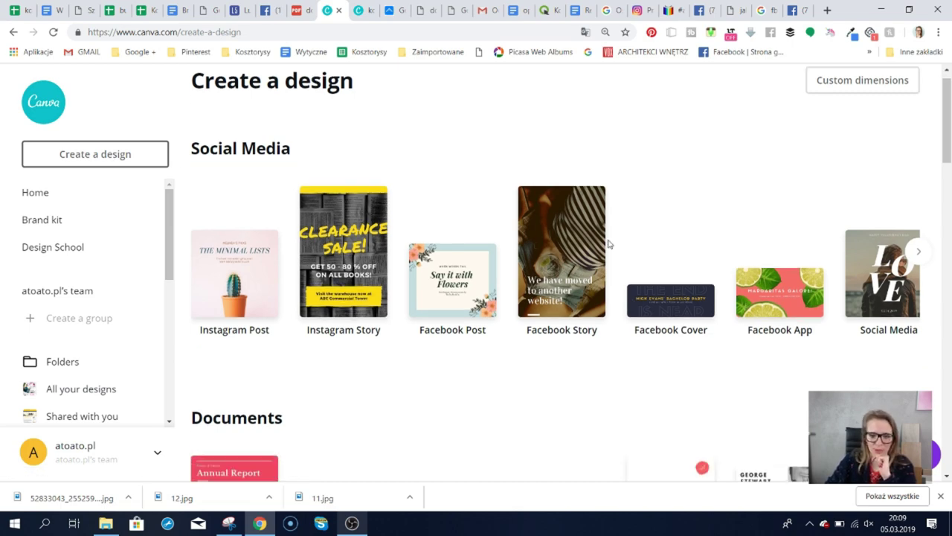
{"action": "scroll", "coordinate": [610, 242], "scroll_direction": "up", "scroll_amount": 3}
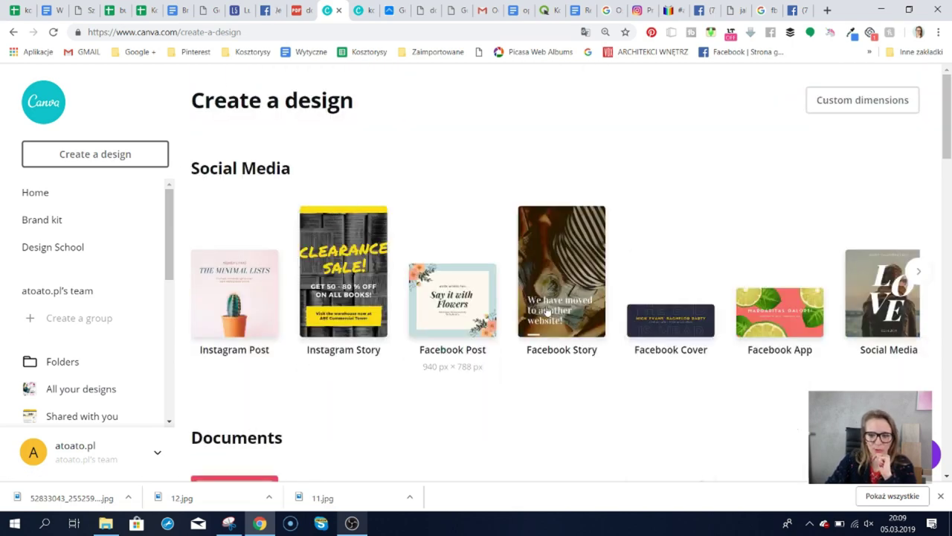
{"action": "scroll", "coordinate": [547, 311], "scroll_direction": "down", "scroll_amount": 5}
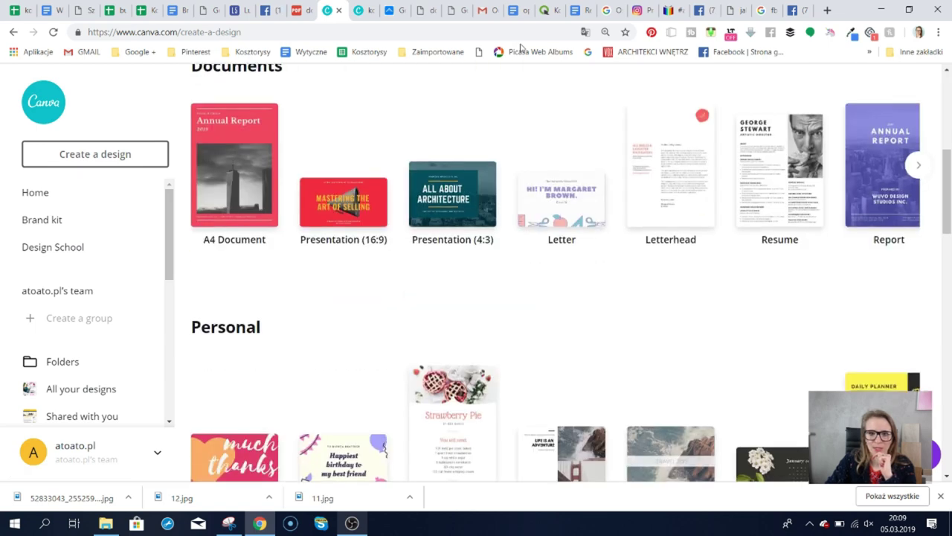
Check the existing palette design's format, and create a new blank Presentation (16:9) design of 1920 × 1080 px.
{"action": "left_click", "coordinate": [362, 10]}
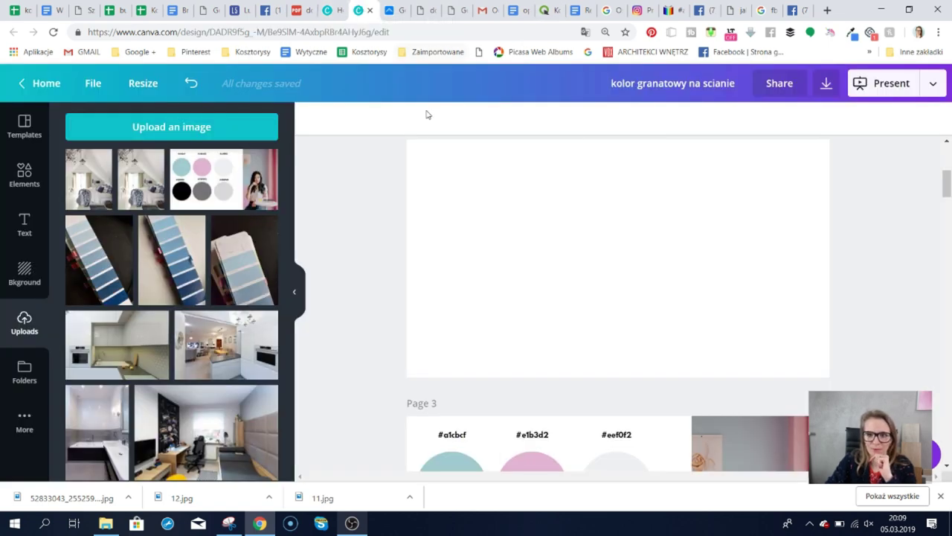
{"action": "left_click", "coordinate": [93, 83]}
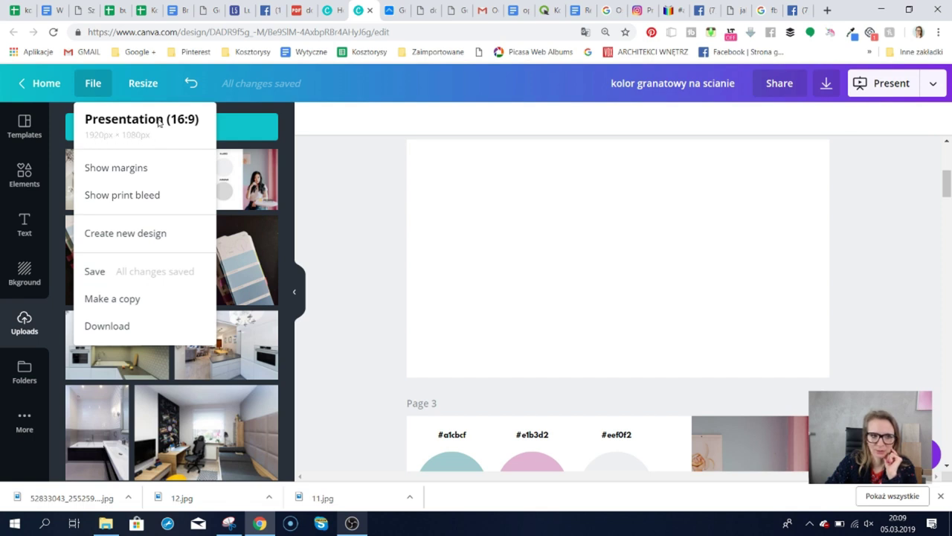
{"action": "left_click", "coordinate": [333, 10]}
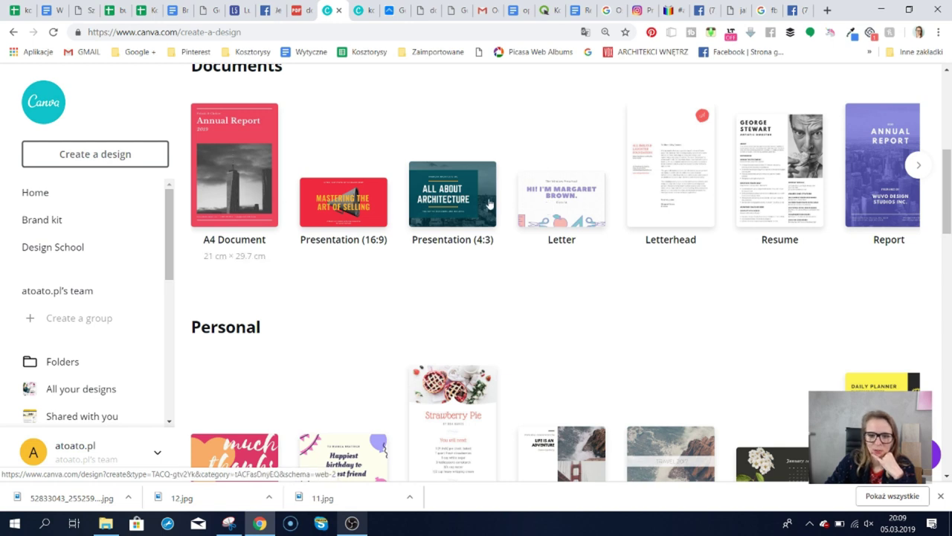
{"action": "left_click", "coordinate": [340, 208]}
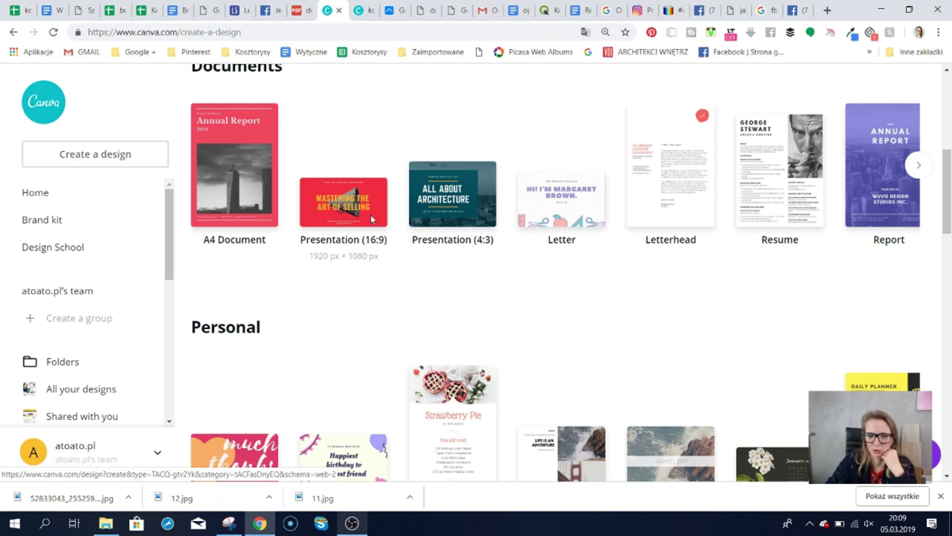
{"action": "left_click", "coordinate": [371, 219]}
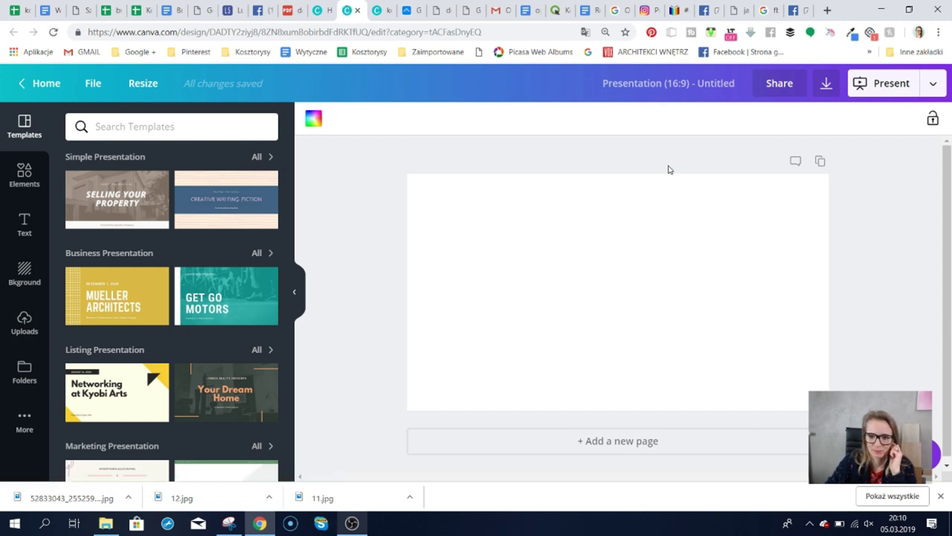
Add a circle shape to the page, resize it to about 267 × 267, and place it near the page's left edge.
{"action": "left_click", "coordinate": [25, 170]}
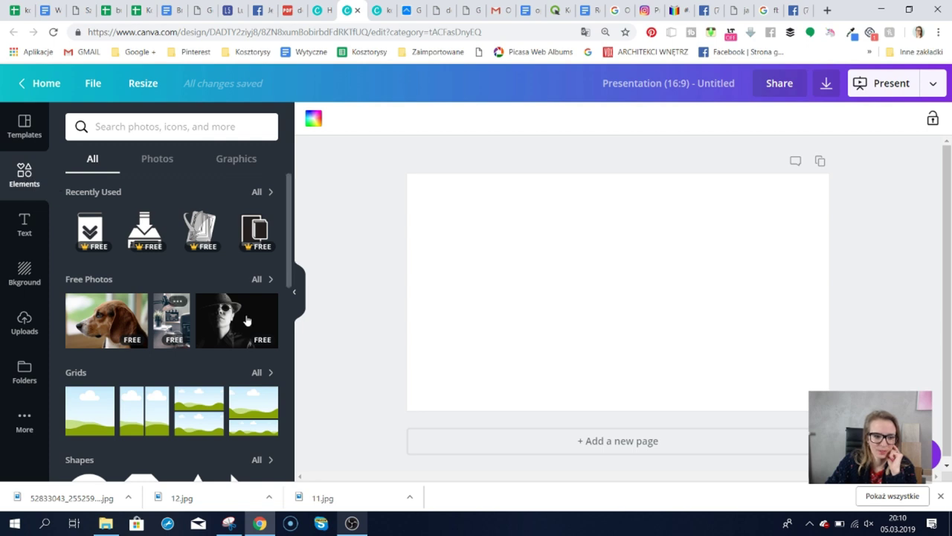
{"action": "scroll", "coordinate": [247, 319], "scroll_direction": "down", "scroll_amount": 3}
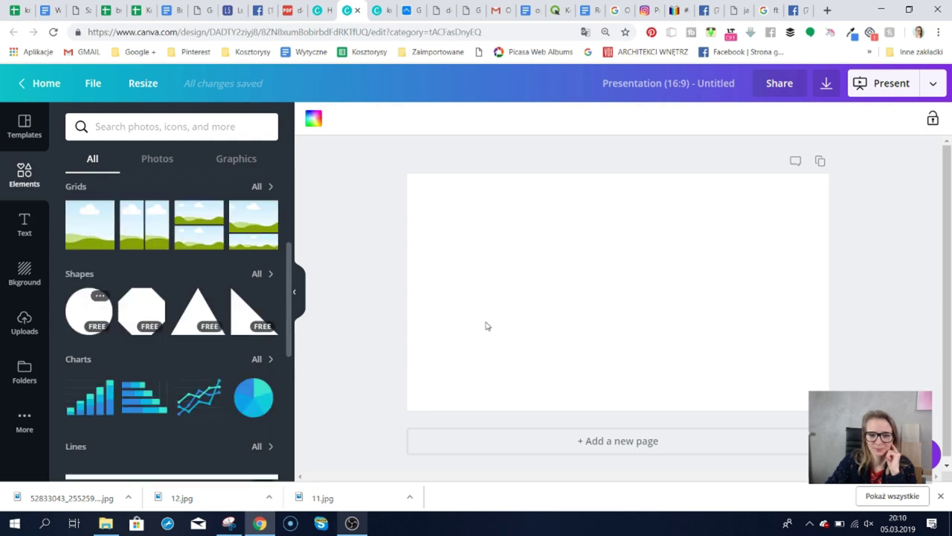
{"action": "left_click_drag", "start_coordinate": [714, 386], "coordinate": [596, 242]}
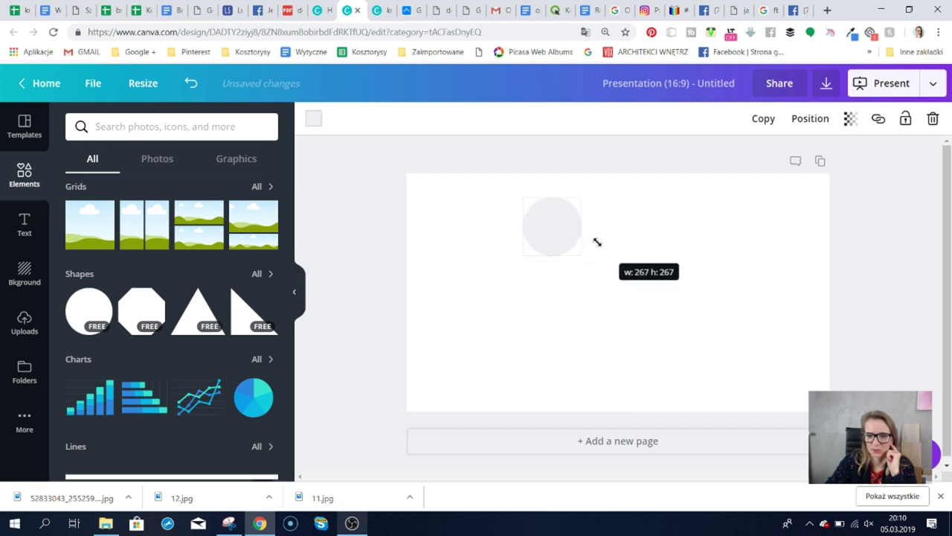
{"action": "left_click_drag", "start_coordinate": [550, 214], "coordinate": [457, 249]}
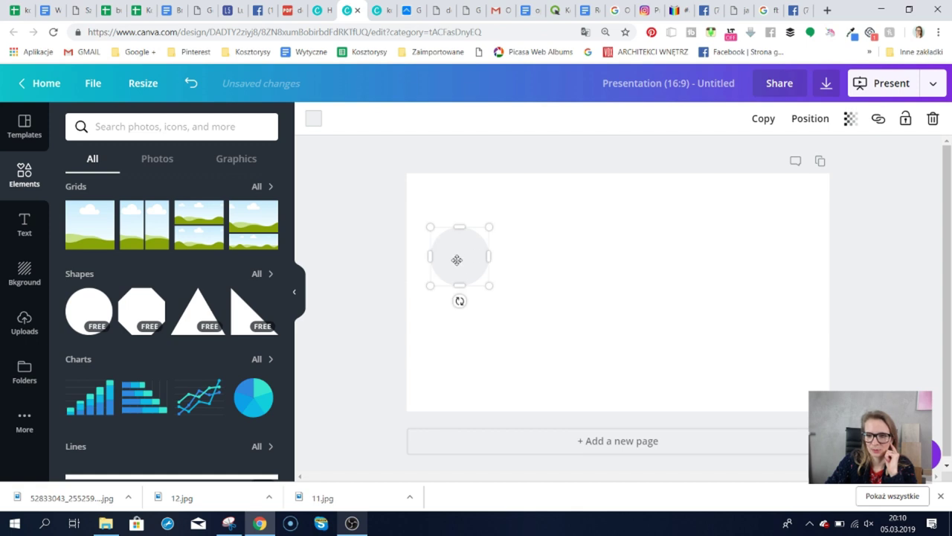
Copy the circle and arrange the copies into two rows of three equally spaced circles.
{"action": "left_click", "coordinate": [764, 119]}
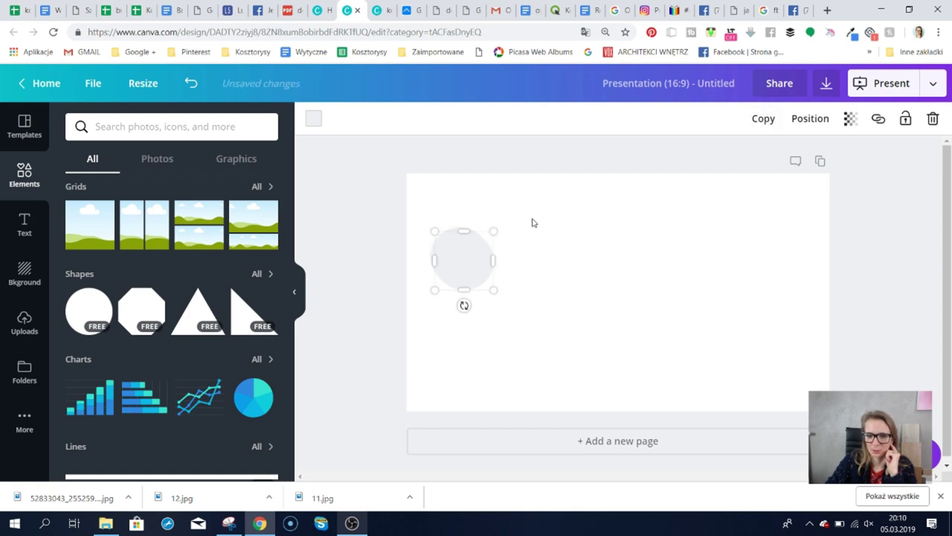
{"action": "left_click_drag", "start_coordinate": [467, 260], "coordinate": [471, 321]}
{"action": "left_click", "coordinate": [762, 119]}
{"action": "left_click", "coordinate": [762, 119]}
{"action": "left_click", "coordinate": [762, 119]}
{"action": "left_click", "coordinate": [762, 119]}
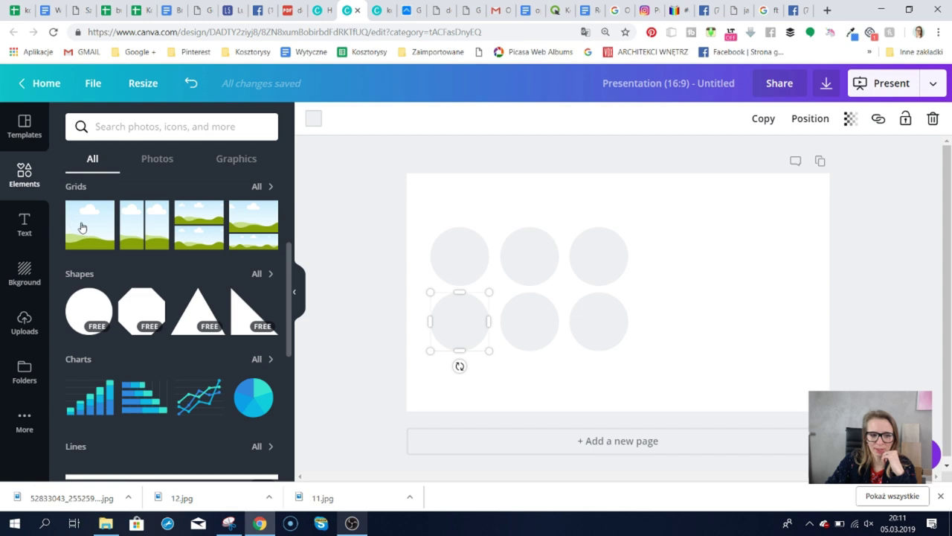
Add a single-image grid and narrow it to cover roughly the right two-fifths of the page beside the circles.
{"action": "mouse_move", "coordinate": [78, 221]}
{"action": "left_mouse_down"}
{"action": "mouse_move", "coordinate": [123, 221]}
{"action": "mouse_move", "coordinate": [58, 208]}
{"action": "mouse_move", "coordinate": [86, 223]}
{"action": "left_mouse_up"}
{"action": "left_click", "coordinate": [91, 227]}
{"action": "left_click_drag", "start_coordinate": [406, 290], "coordinate": [654, 289]}
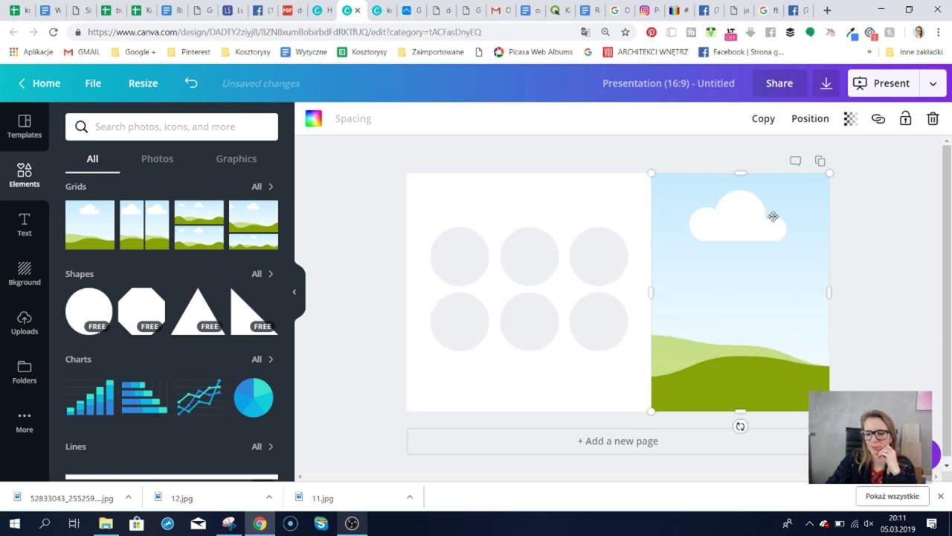
Fill the empty image grid with the bedroom photo featuring a dark green throw from the "1- wizki" photo folder.
{"action": "left_click", "coordinate": [25, 333]}
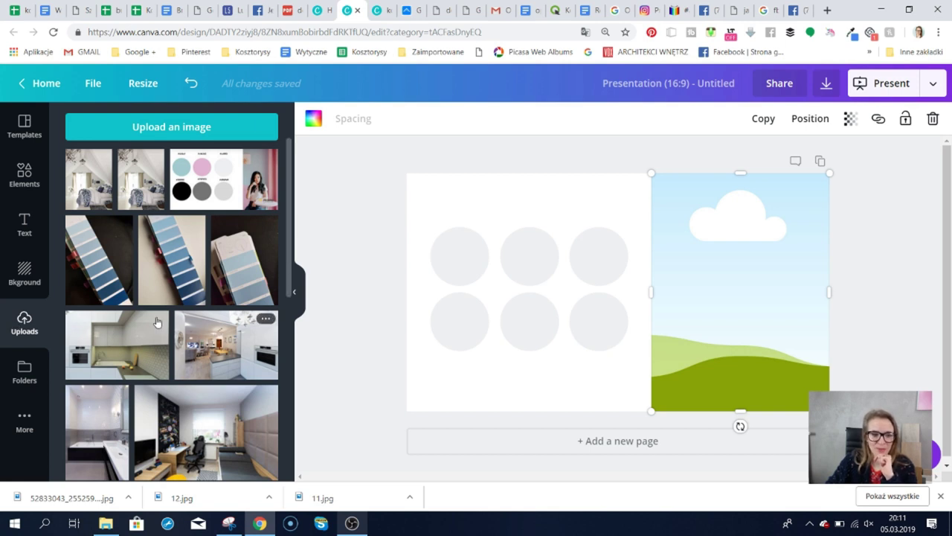
{"action": "scroll", "coordinate": [155, 320], "scroll_direction": "down", "scroll_amount": 3}
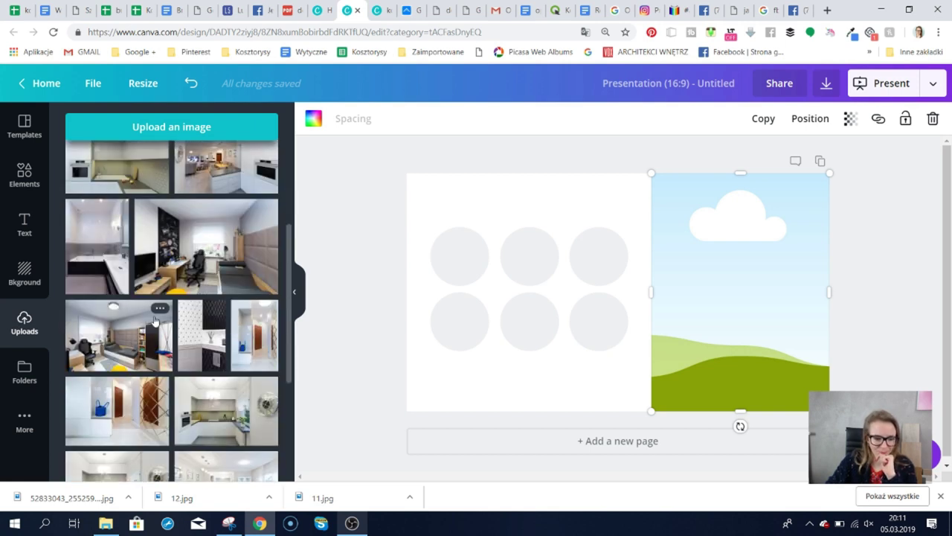
{"action": "scroll", "coordinate": [174, 372], "scroll_direction": "down", "scroll_amount": 4}
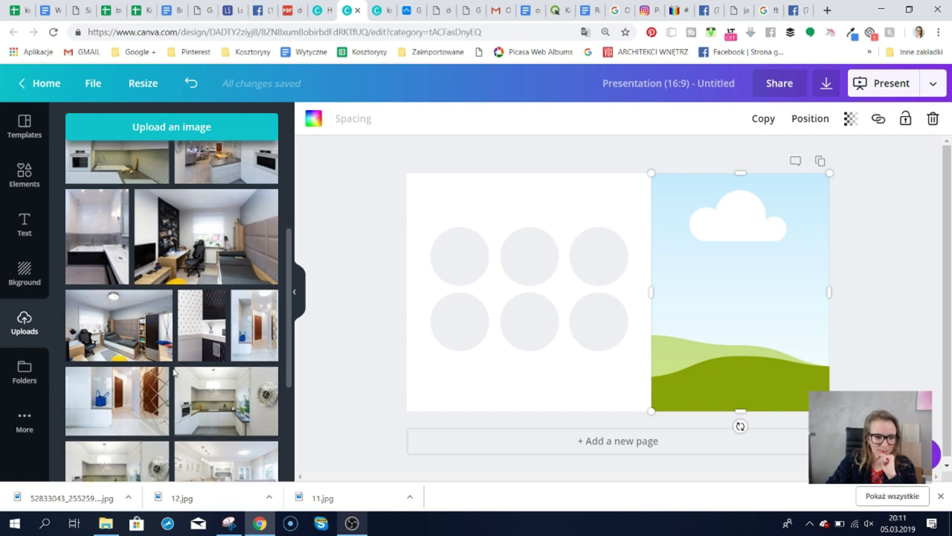
{"action": "scroll", "coordinate": [174, 371], "scroll_direction": "down", "scroll_amount": 5}
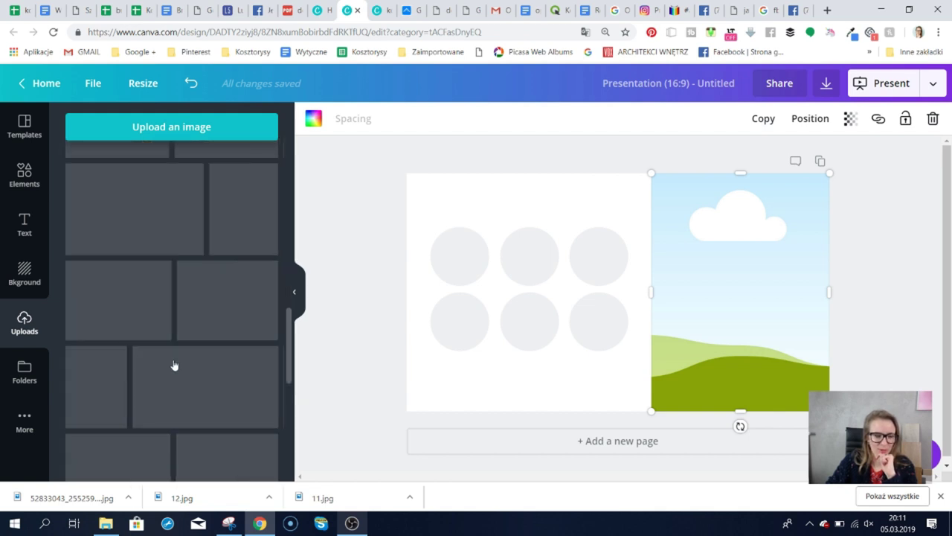
{"action": "left_click", "coordinate": [25, 372]}
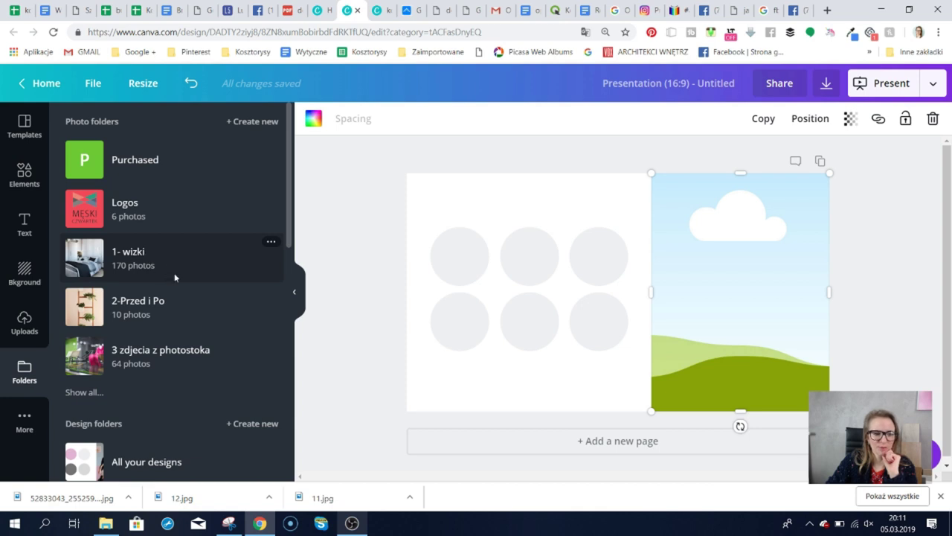
{"action": "left_click", "coordinate": [175, 277]}
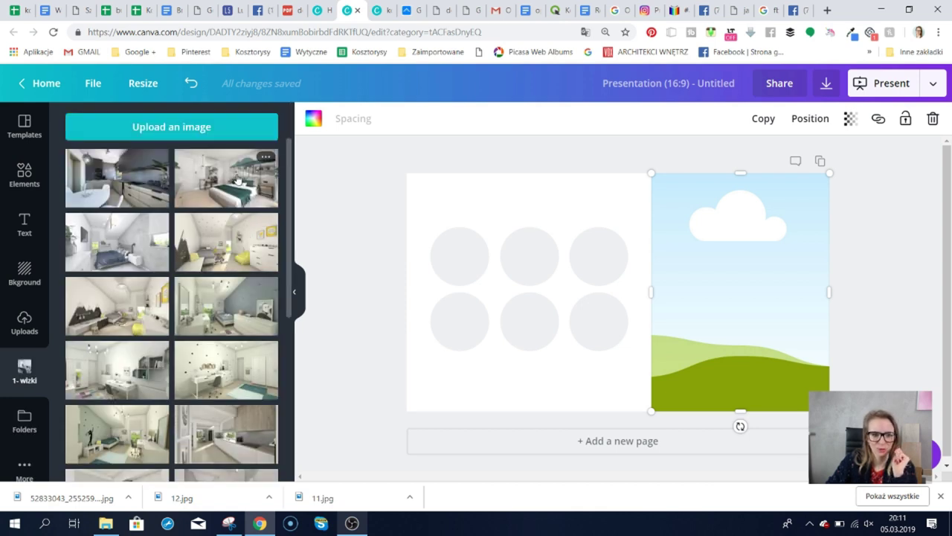
{"action": "left_click_drag", "start_coordinate": [236, 180], "coordinate": [731, 273]}
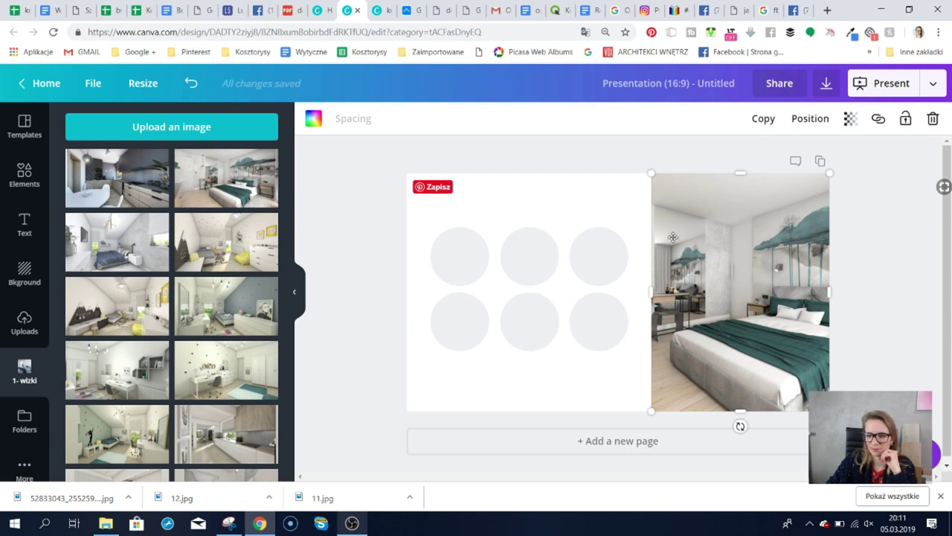
Shift the bedroom photo slightly to the left inside its grid frame and apply the new crop.
{"action": "double_click", "coordinate": [744, 284]}
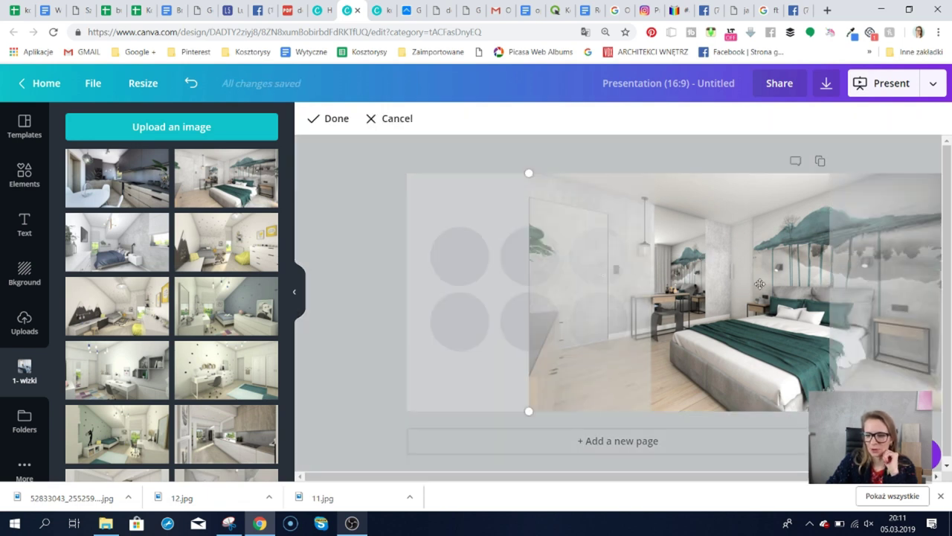
{"action": "left_click_drag", "start_coordinate": [712, 285], "coordinate": [765, 303]}
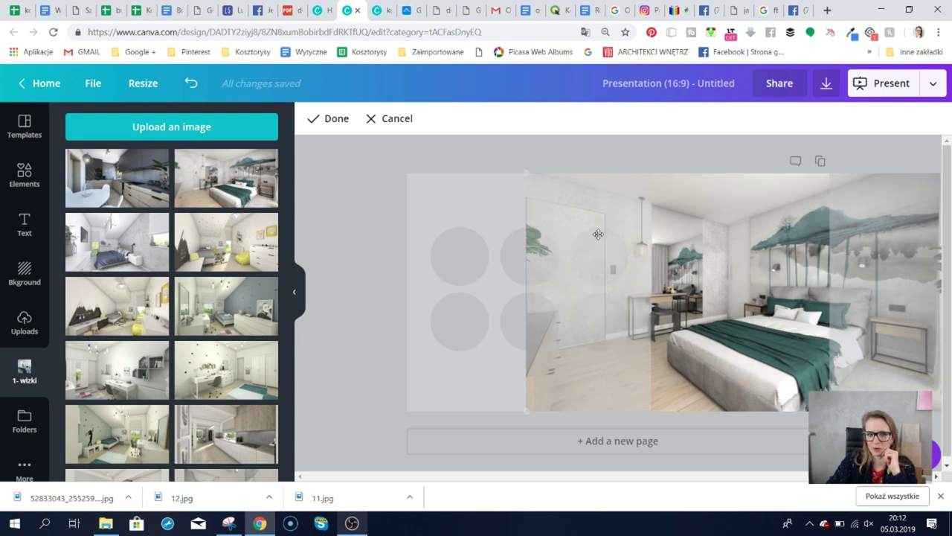
{"action": "left_click", "coordinate": [326, 119]}
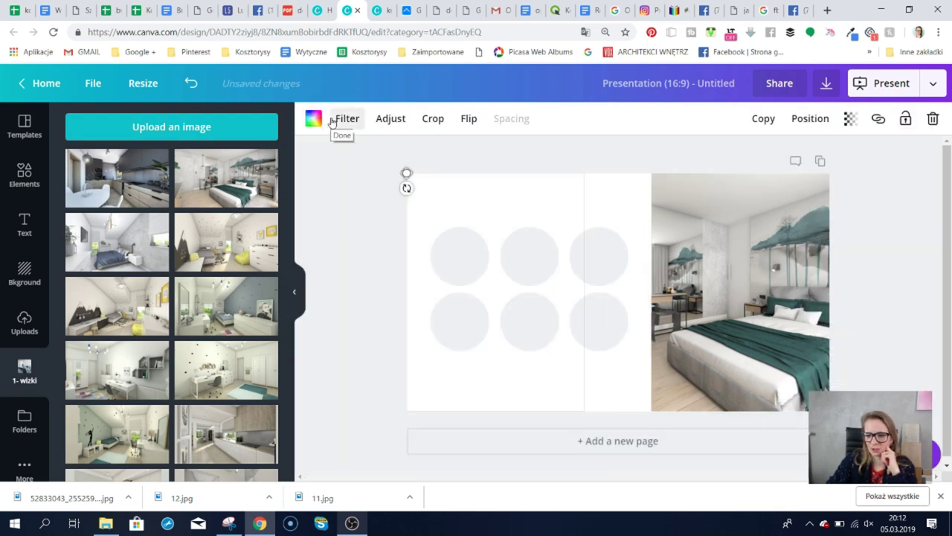
{"action": "left_click", "coordinate": [503, 191]}
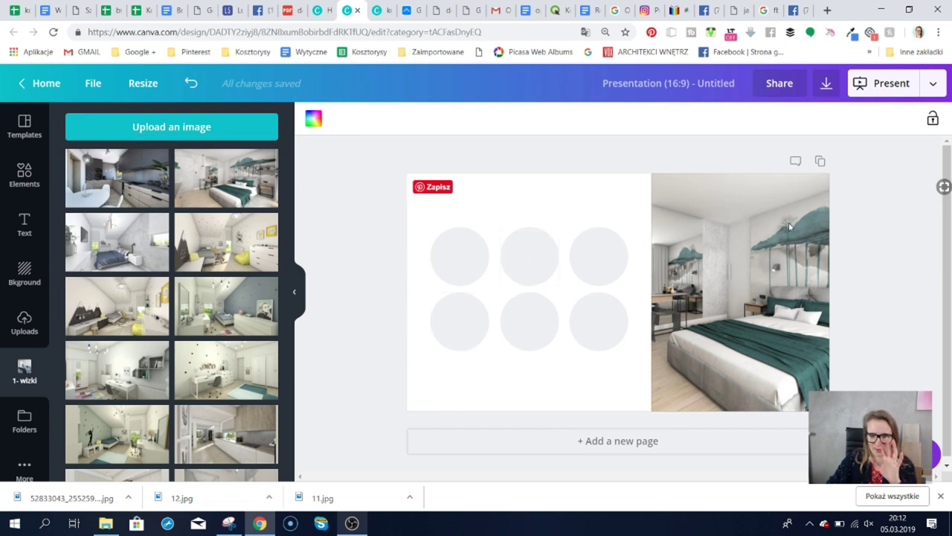
Try white on the last circle of the lower row, and restore its light grey fill.
{"action": "left_click", "coordinate": [462, 253]}
{"action": "left_click", "coordinate": [453, 322]}
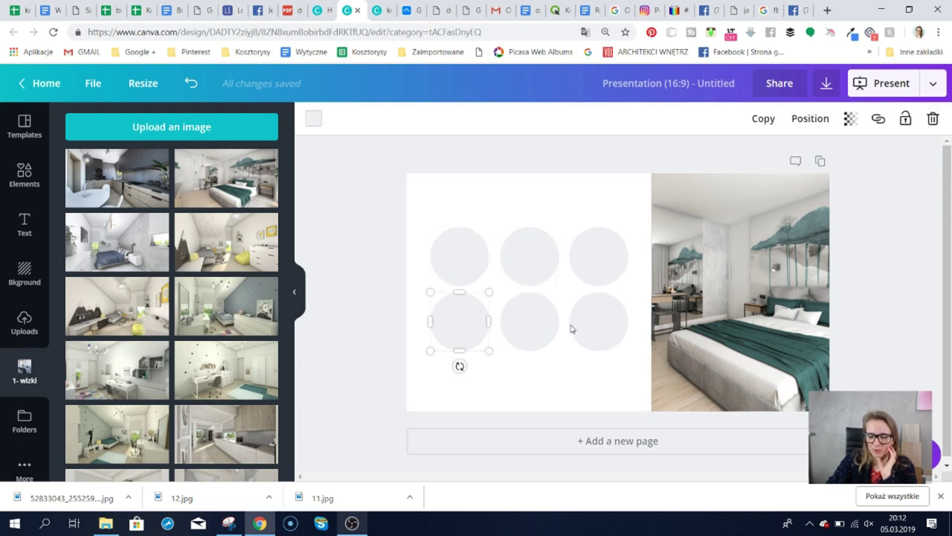
{"action": "left_click", "coordinate": [605, 323]}
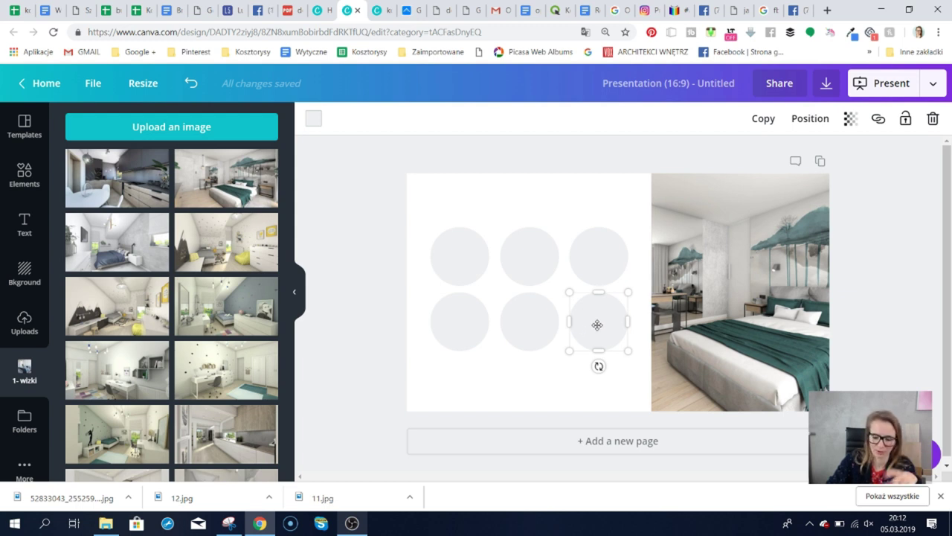
{"action": "left_click", "coordinate": [314, 118]}
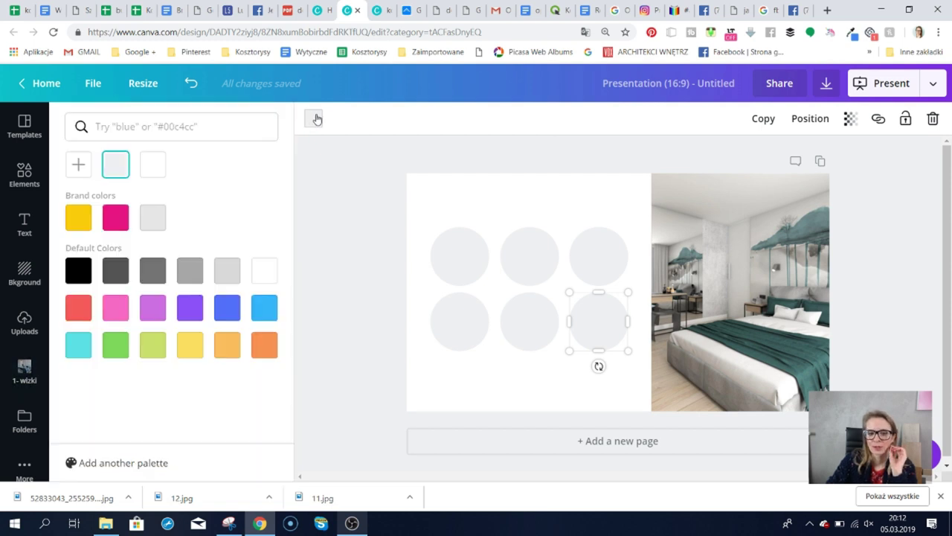
{"action": "left_click", "coordinate": [154, 165]}
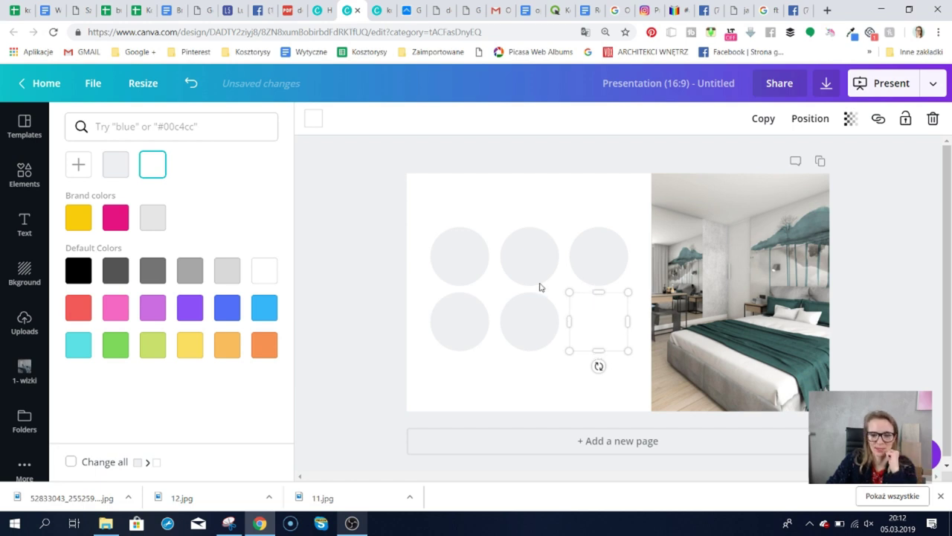
{"action": "left_click", "coordinate": [112, 165]}
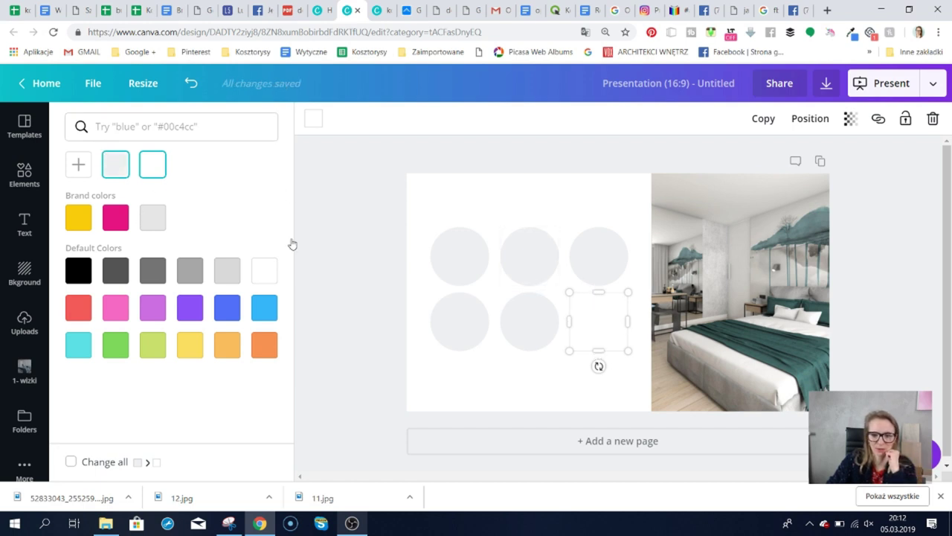
Colour the middle circle of the lower row grey #c2c2c2 and the first circle of that row black.
{"action": "left_click", "coordinate": [530, 321]}
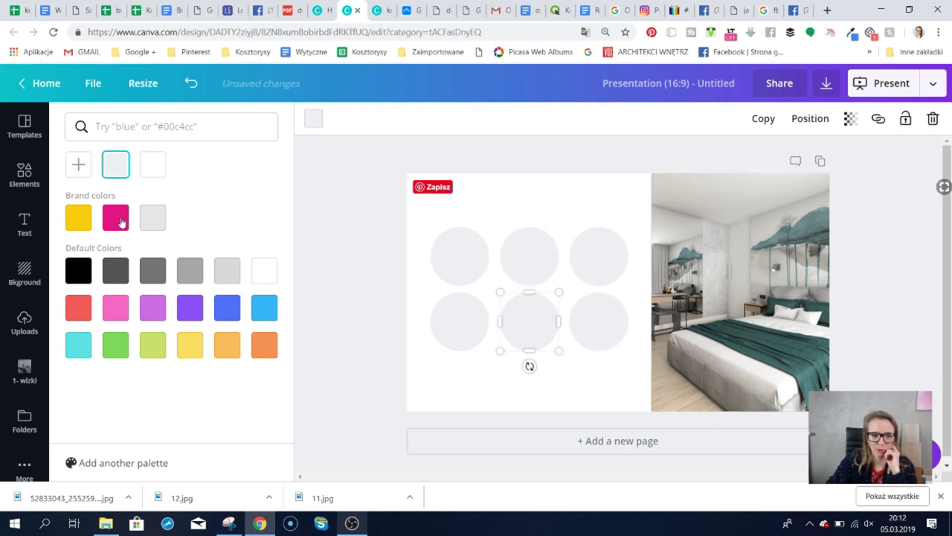
{"action": "left_click", "coordinate": [78, 164]}
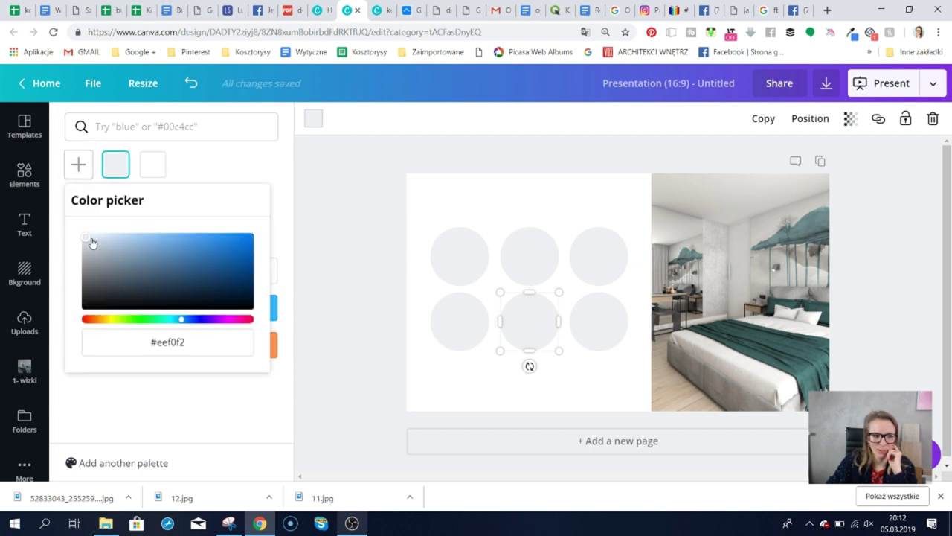
{"action": "left_click_drag", "start_coordinate": [85, 237], "coordinate": [76, 257]}
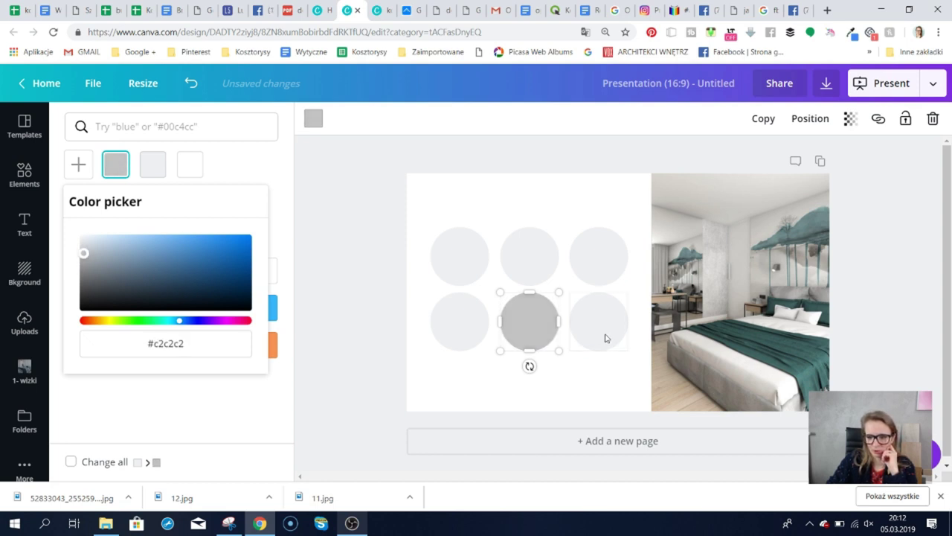
{"action": "left_click", "coordinate": [461, 327]}
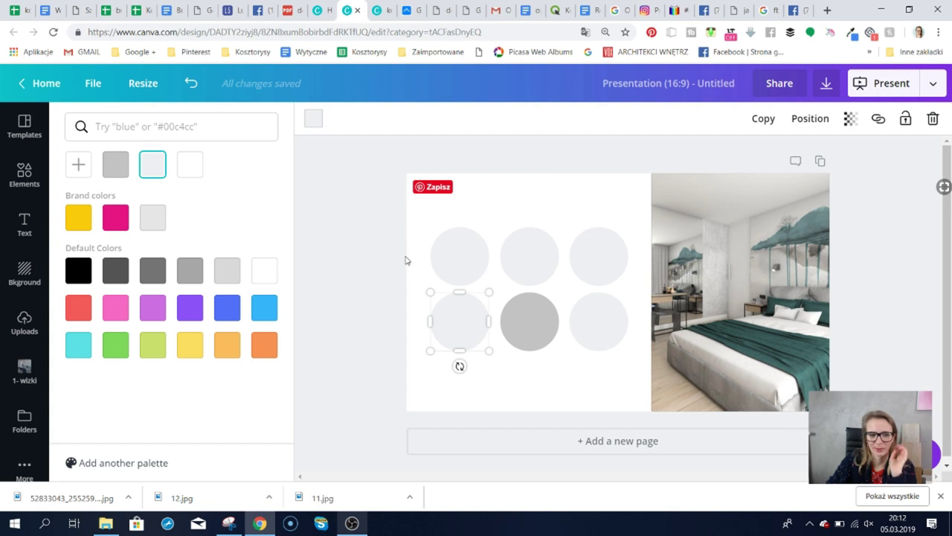
{"action": "left_click", "coordinate": [79, 268]}
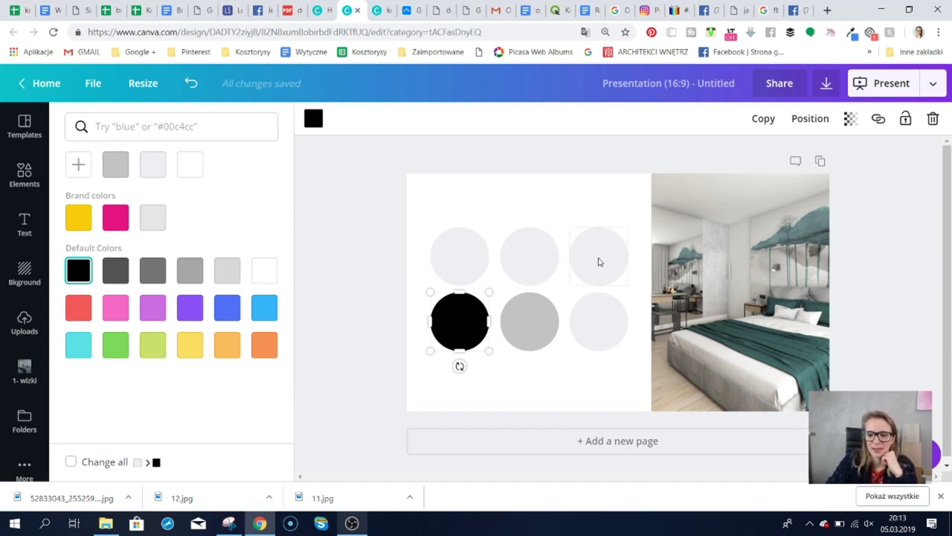
Give the last circle of the upper row a custom pale beige, #ddcfc1, to match the photo's wooden floor.
{"action": "left_click", "coordinate": [598, 257]}
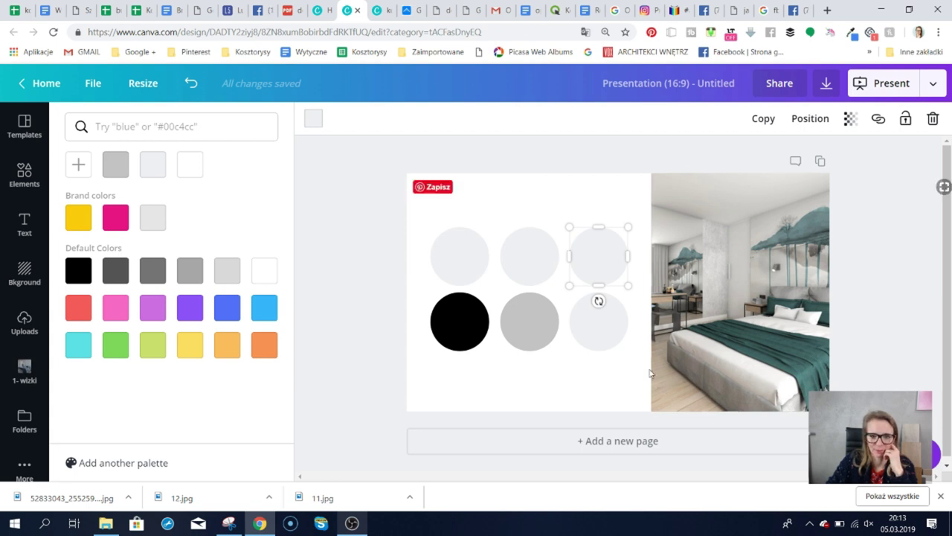
{"action": "left_click", "coordinate": [225, 346]}
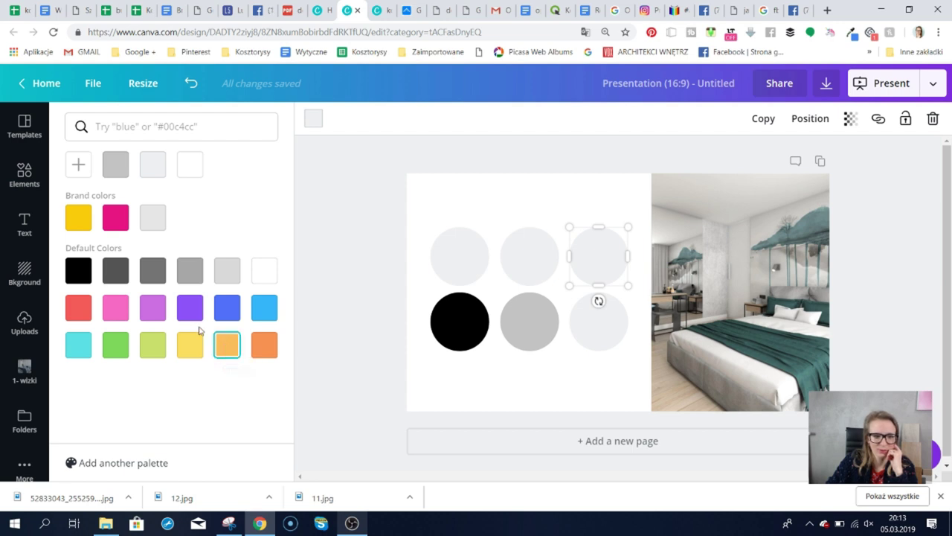
{"action": "left_click", "coordinate": [78, 163]}
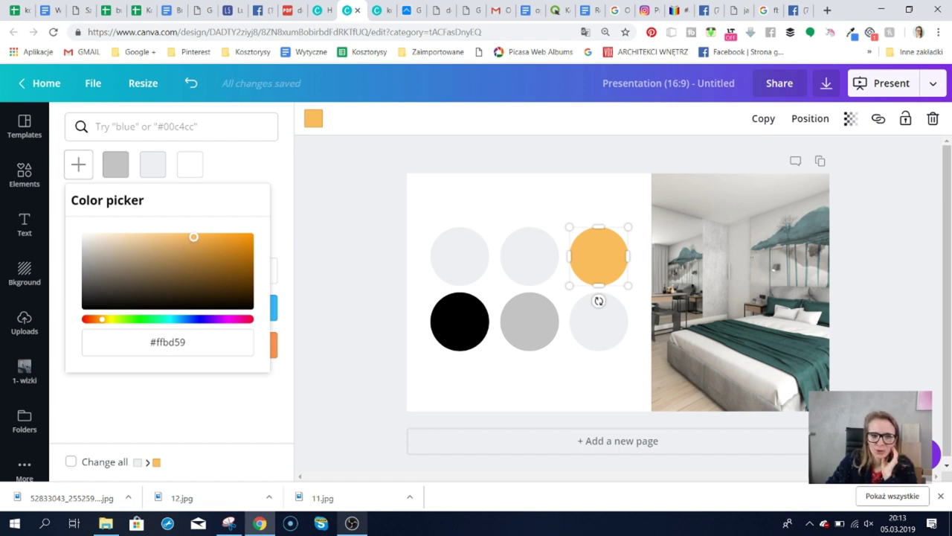
{"action": "left_click_drag", "start_coordinate": [193, 237], "coordinate": [136, 246]}
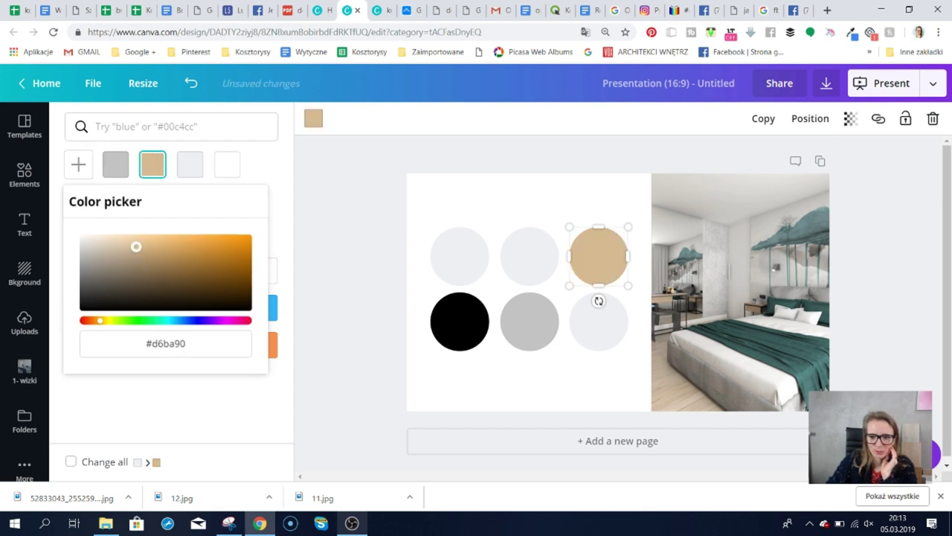
{"action": "mouse_move", "coordinate": [136, 246]}
{"action": "left_mouse_down"}
{"action": "mouse_move", "coordinate": [115, 238]}
{"action": "mouse_move", "coordinate": [146, 247]}
{"action": "mouse_move", "coordinate": [145, 238]}
{"action": "mouse_move", "coordinate": [132, 243]}
{"action": "left_mouse_up"}
{"action": "mouse_move", "coordinate": [101, 321]}
{"action": "left_mouse_down"}
{"action": "mouse_move", "coordinate": [110, 324]}
{"action": "mouse_move", "coordinate": [96, 323]}
{"action": "left_mouse_up"}
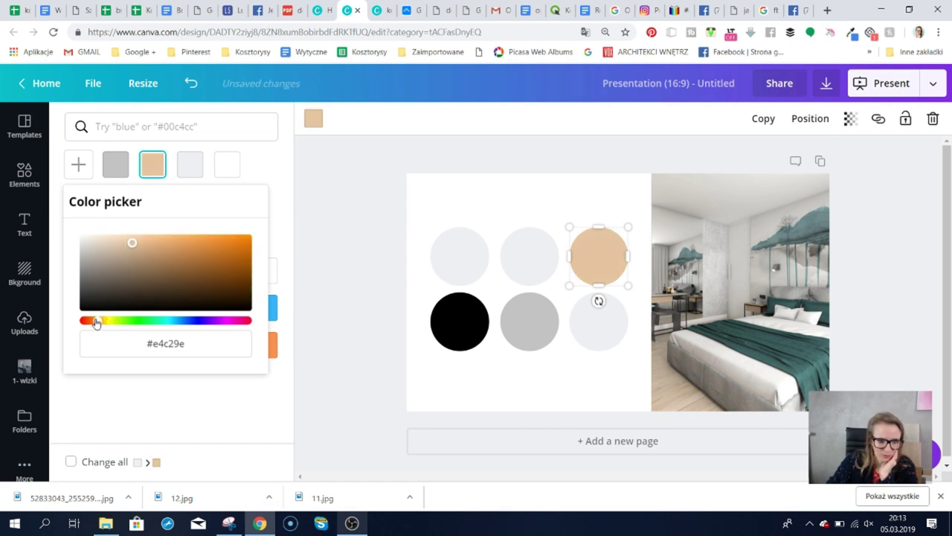
{"action": "left_click_drag", "start_coordinate": [130, 243], "coordinate": [103, 247]}
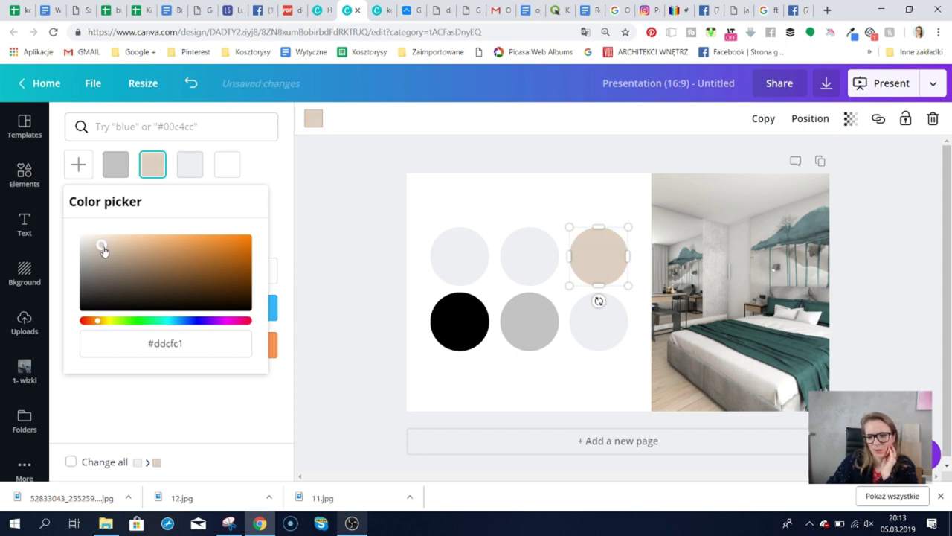
Give the middle circle of the upper row a custom dark green, #366b65, to match the bed throw.
{"action": "left_click", "coordinate": [529, 260]}
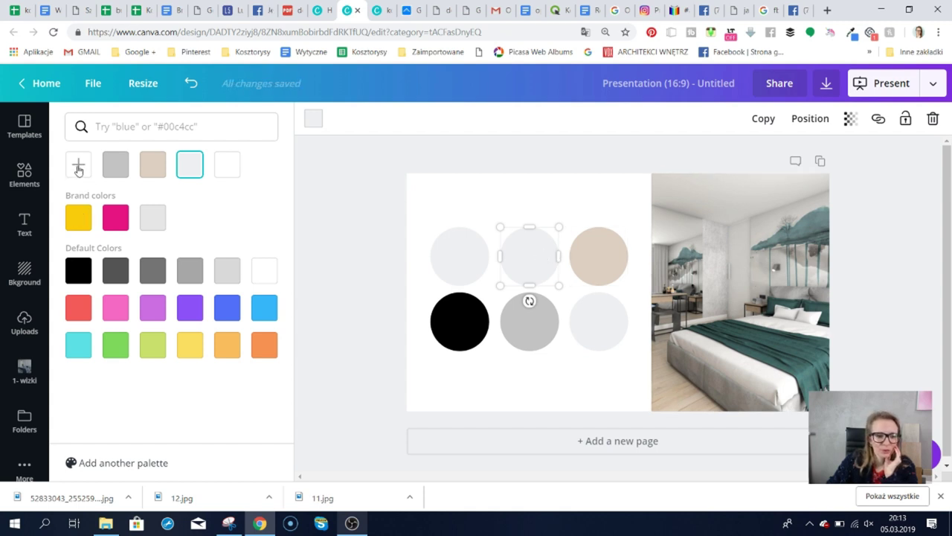
{"action": "mouse_move", "coordinate": [181, 323]}
{"action": "left_mouse_down"}
{"action": "mouse_move", "coordinate": [131, 327]}
{"action": "mouse_move", "coordinate": [163, 327]}
{"action": "left_mouse_up"}
{"action": "left_click", "coordinate": [131, 325]}
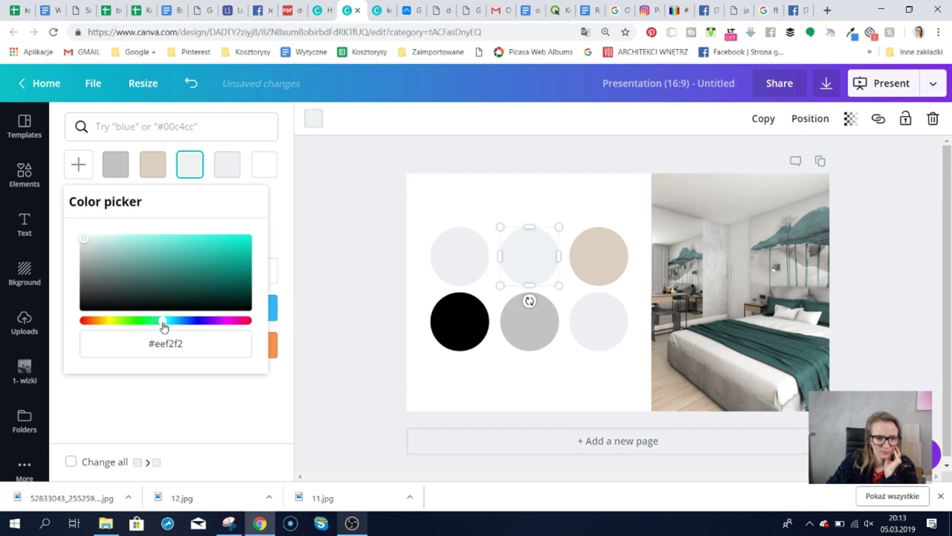
{"action": "left_click", "coordinate": [175, 283]}
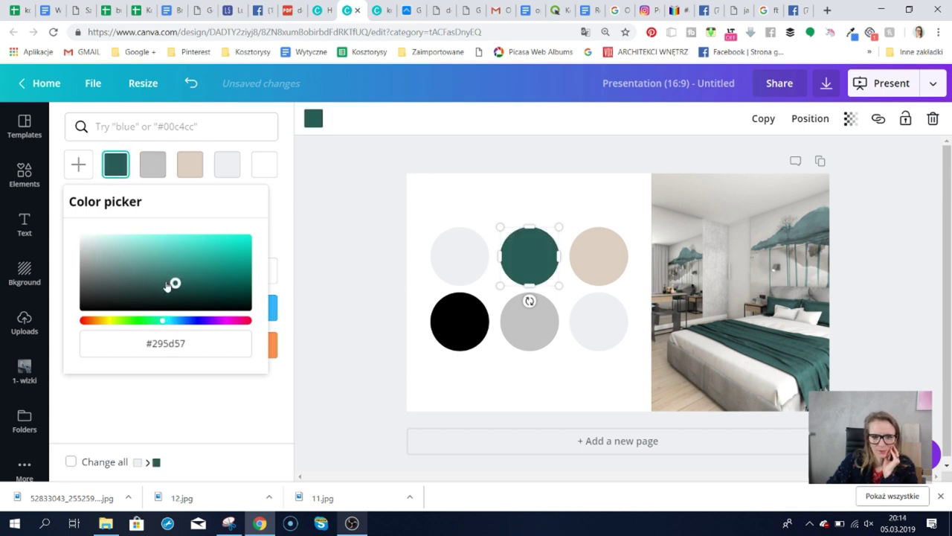
{"action": "left_click_drag", "start_coordinate": [175, 283], "coordinate": [164, 278]}
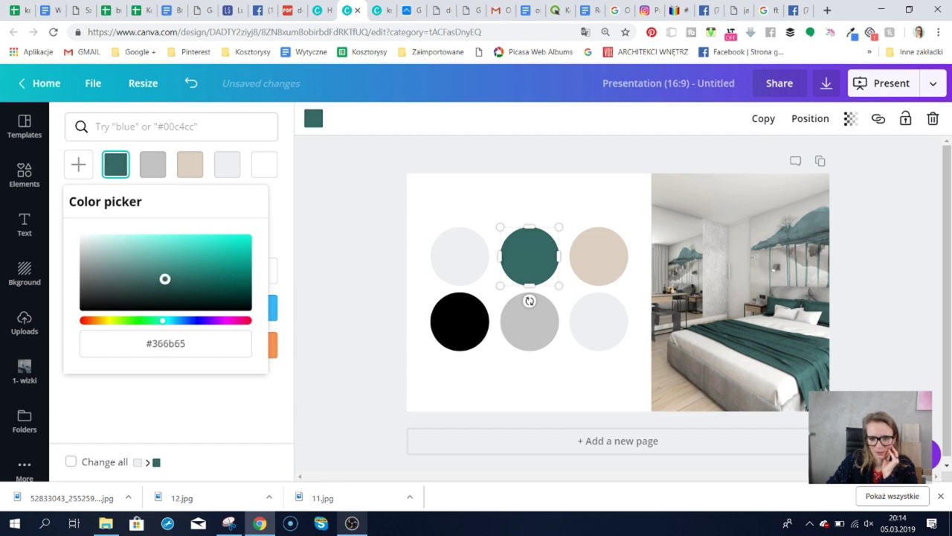
{"action": "left_click", "coordinate": [466, 390]}
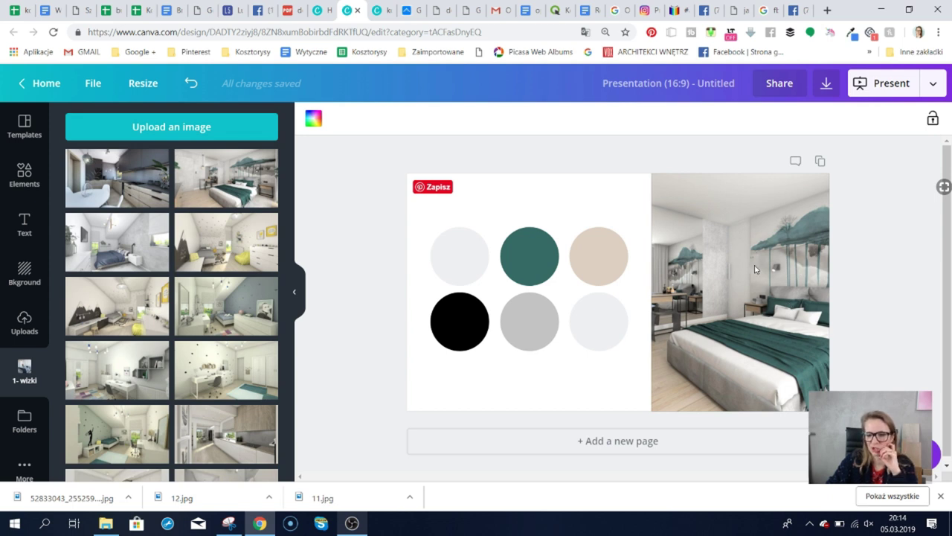
Apply the document's existing grey #c2c2c2 to the first circle of the upper row.
{"action": "left_click", "coordinate": [461, 255]}
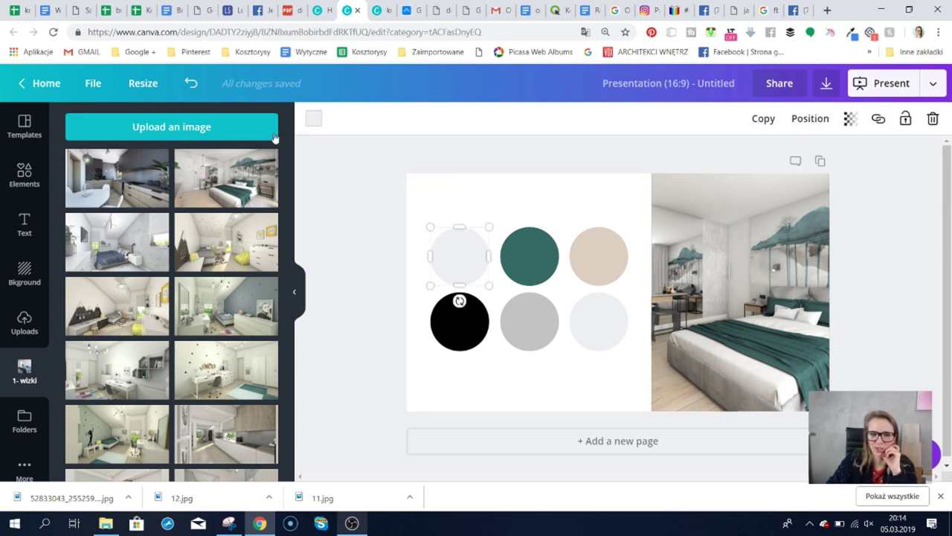
{"action": "left_click", "coordinate": [315, 120]}
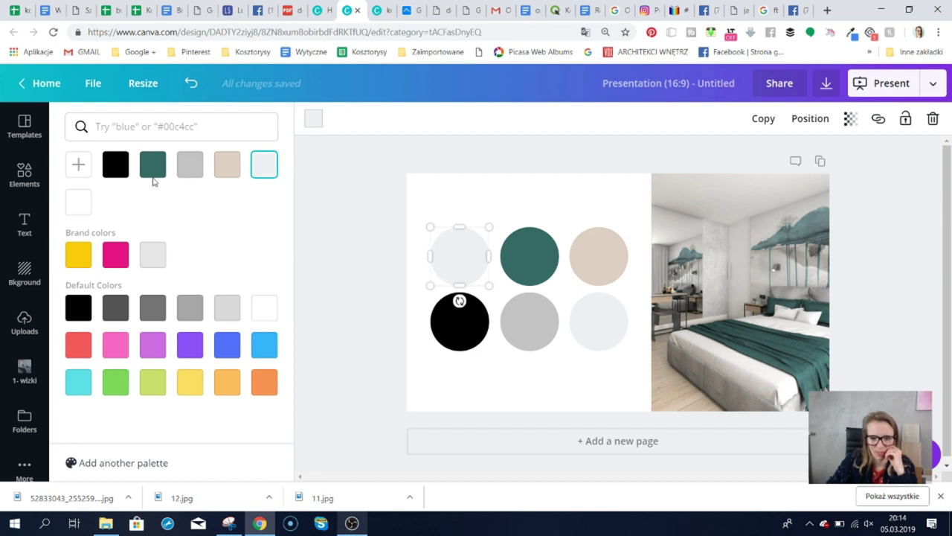
{"action": "left_click", "coordinate": [191, 167]}
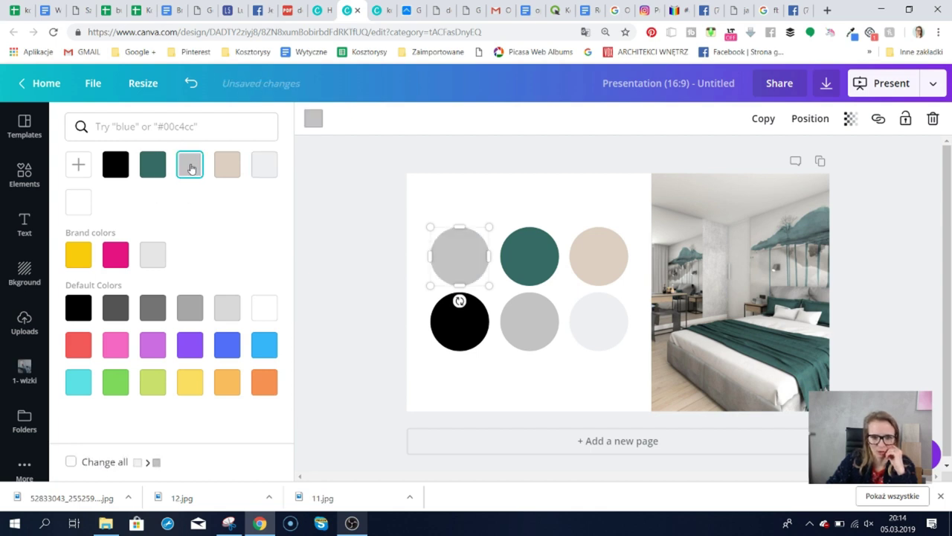
Try a custom greyish pink, #ab9898, and a default mid grey on the first circle of the upper row.
{"action": "left_click", "coordinate": [78, 164]}
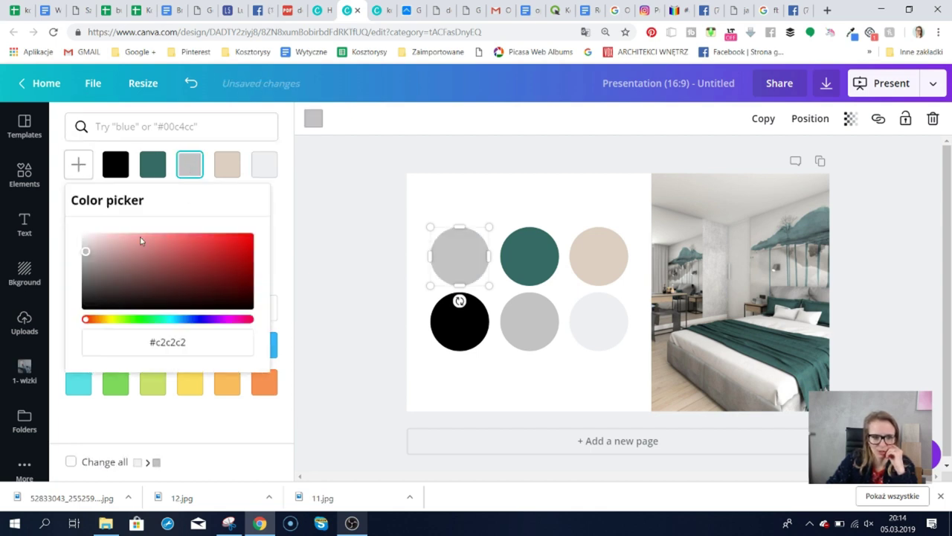
{"action": "left_click", "coordinate": [84, 252]}
{"action": "mouse_move", "coordinate": [84, 253]}
{"action": "left_mouse_down"}
{"action": "mouse_move", "coordinate": [89, 264]}
{"action": "mouse_move", "coordinate": [97, 259]}
{"action": "left_mouse_up"}
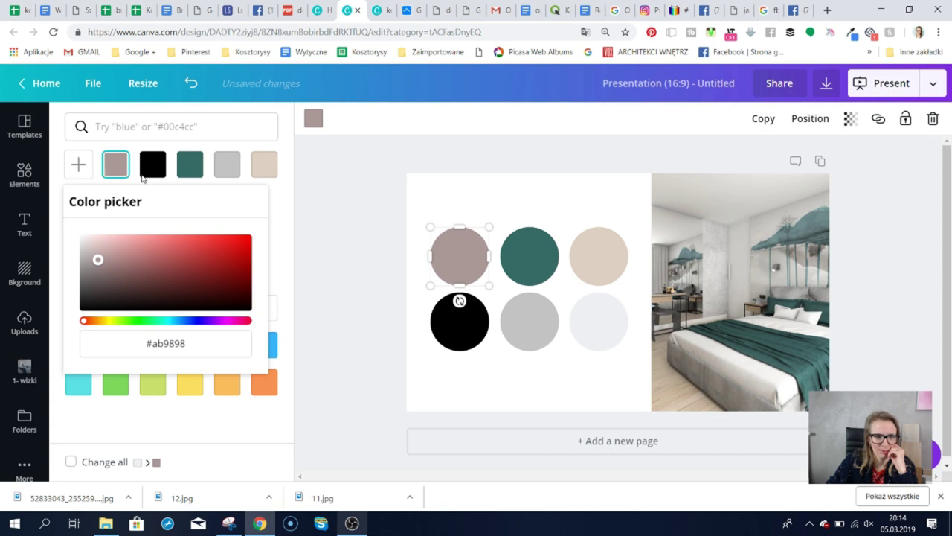
{"action": "left_click", "coordinate": [79, 167]}
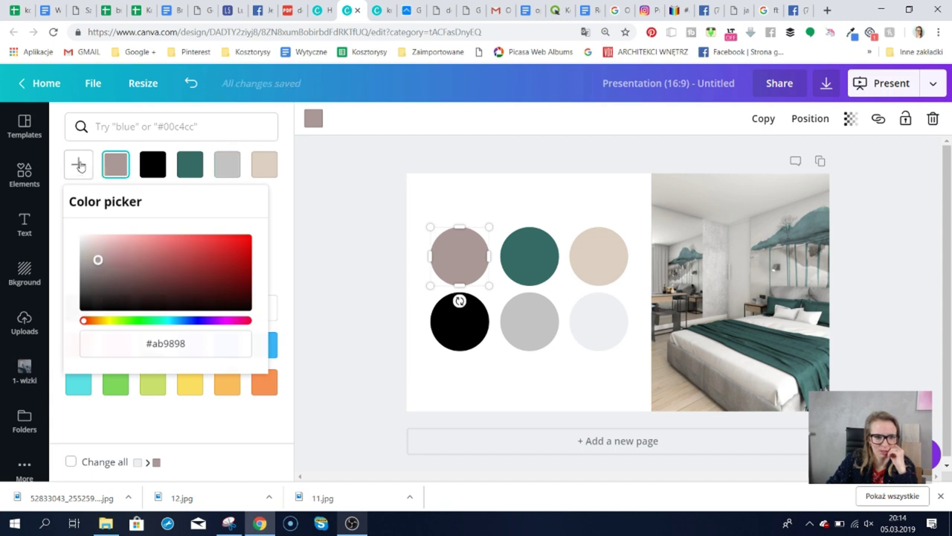
{"action": "left_click", "coordinate": [154, 312]}
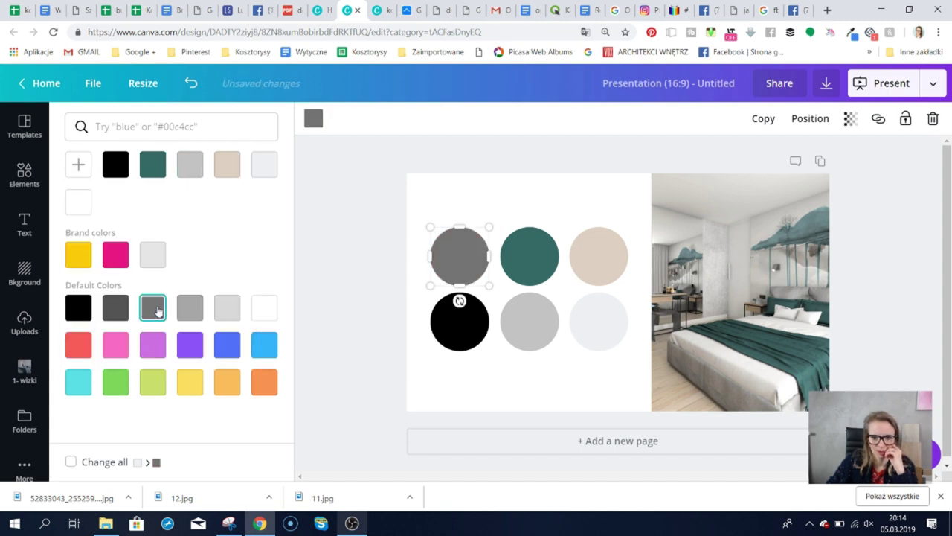
{"action": "left_click", "coordinate": [517, 205]}
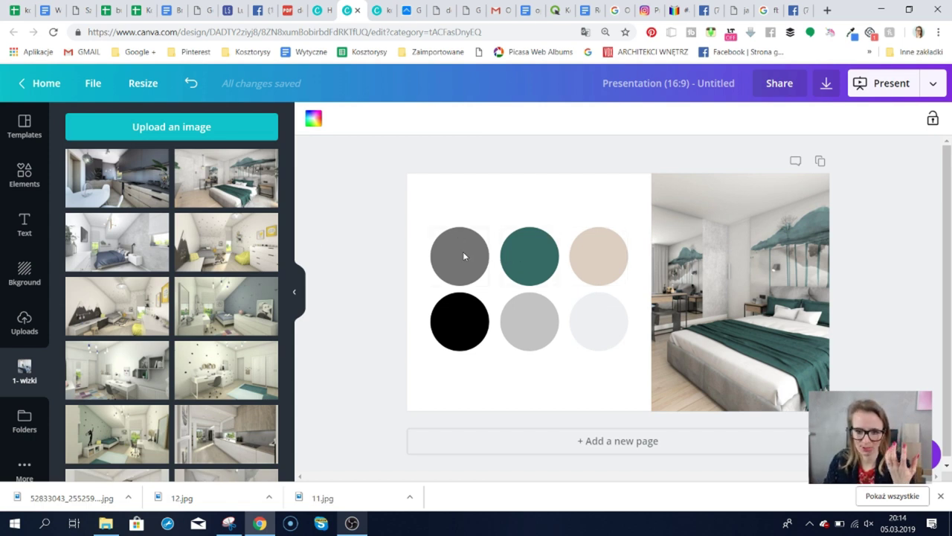
Give the first circle of the upper row a custom lighter teal, #669d97, derived from the document's dark green.
{"action": "left_click", "coordinate": [464, 255]}
{"action": "left_click", "coordinate": [313, 120]}
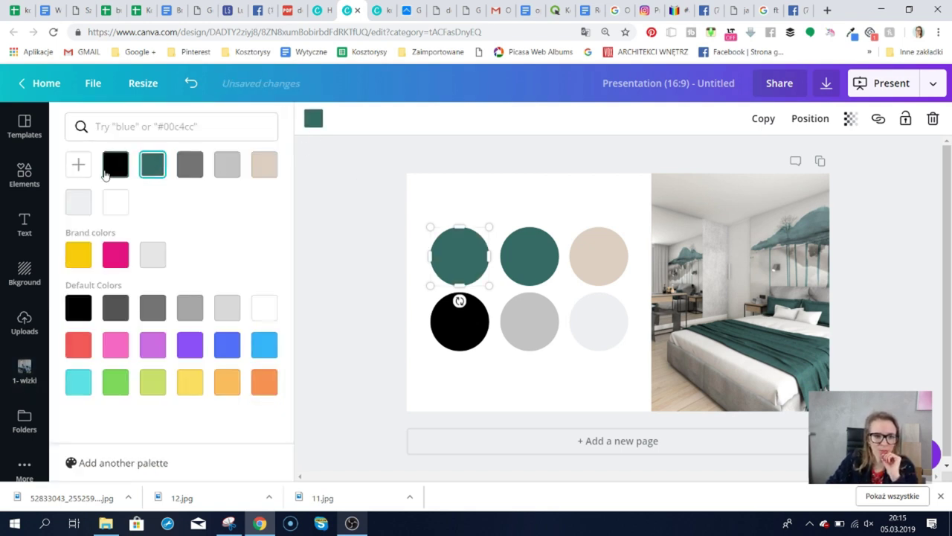
{"action": "left_click", "coordinate": [79, 165]}
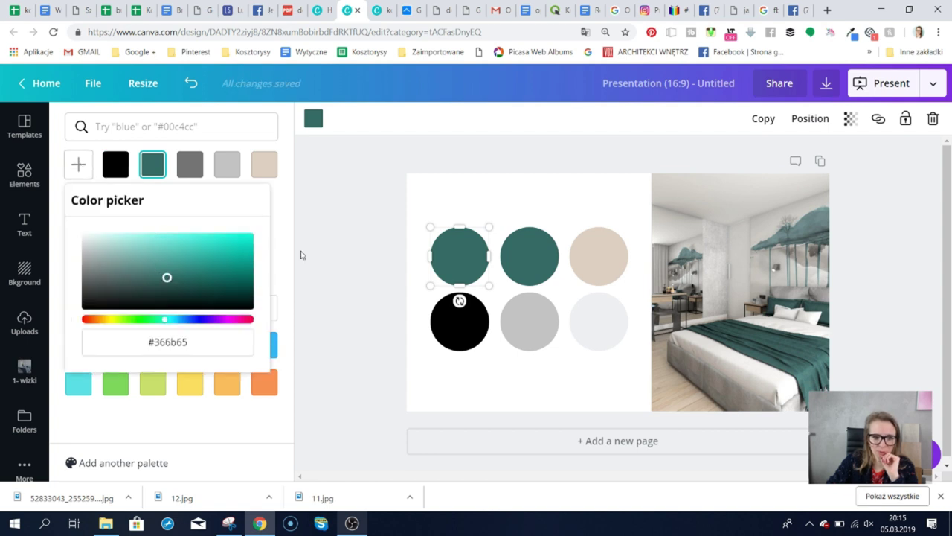
{"action": "left_click_drag", "start_coordinate": [167, 277], "coordinate": [140, 264]}
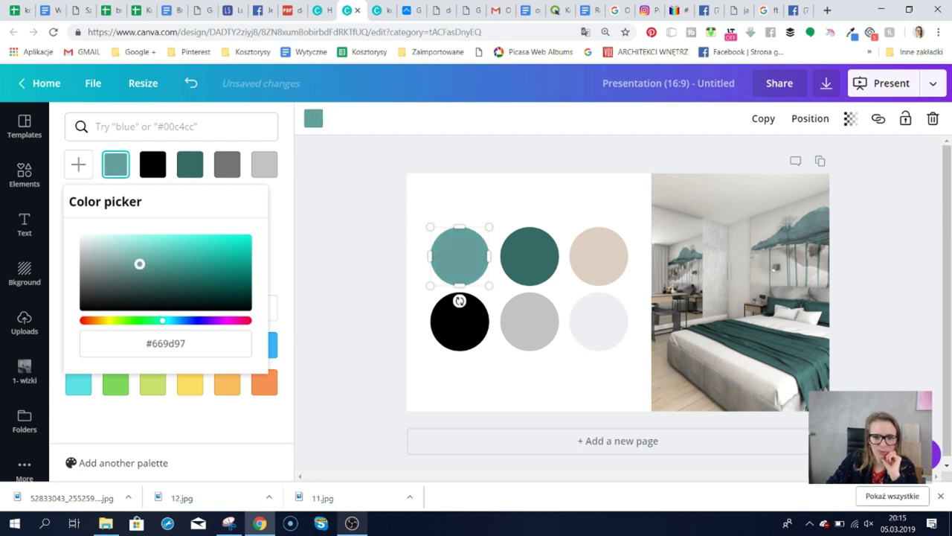
{"action": "left_click", "coordinate": [441, 374]}
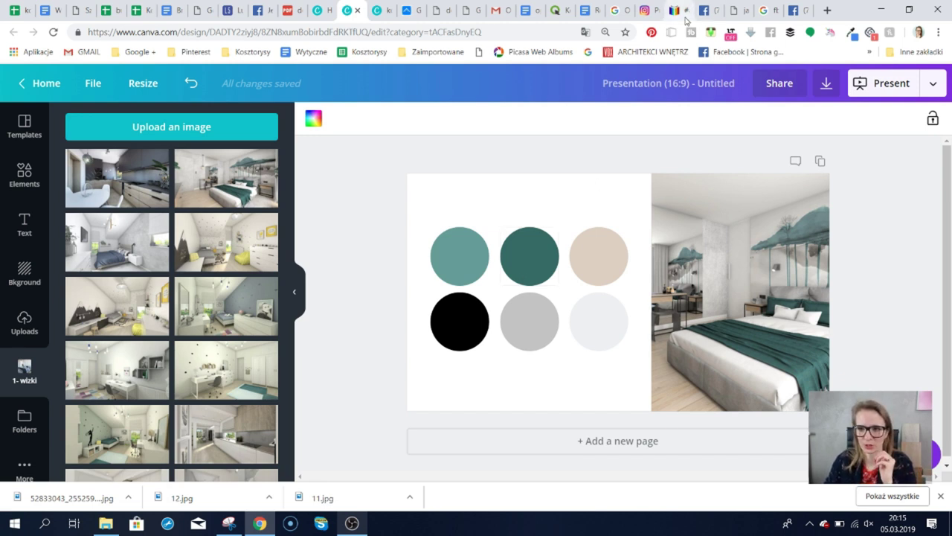
Check the live broadcast on Facebook and in OBS Studio, and return to the untitled palette design in Canva.
{"action": "left_click", "coordinate": [709, 10]}
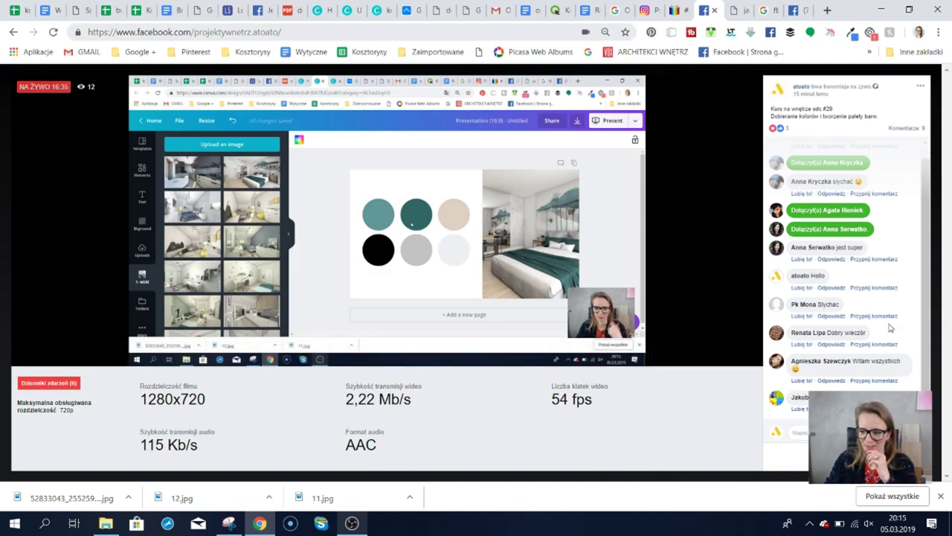
{"action": "left_click", "coordinate": [352, 523]}
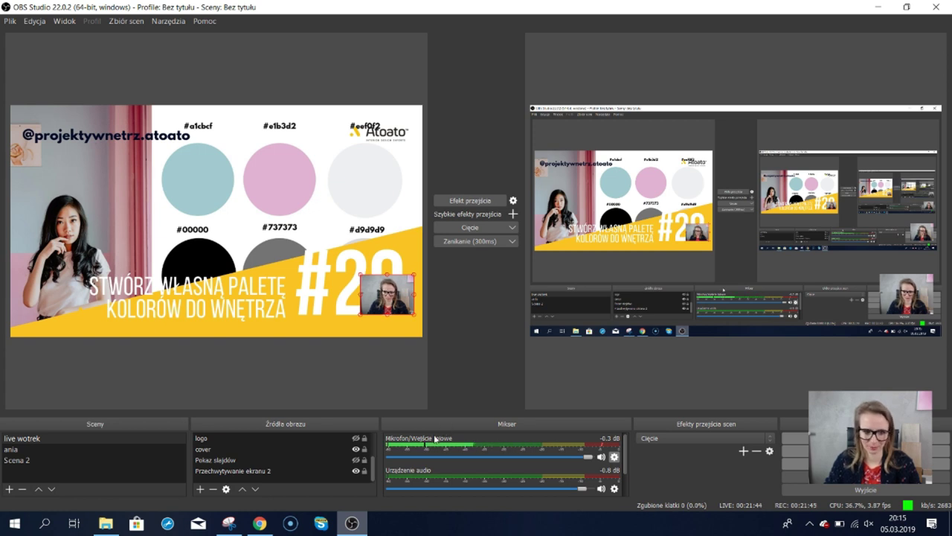
{"action": "left_click", "coordinate": [260, 523]}
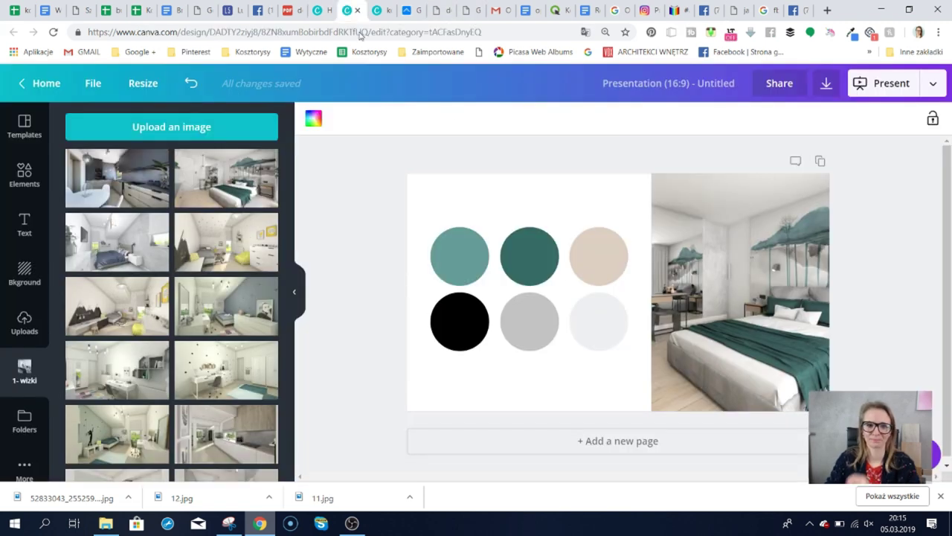
{"action": "left_click", "coordinate": [347, 10]}
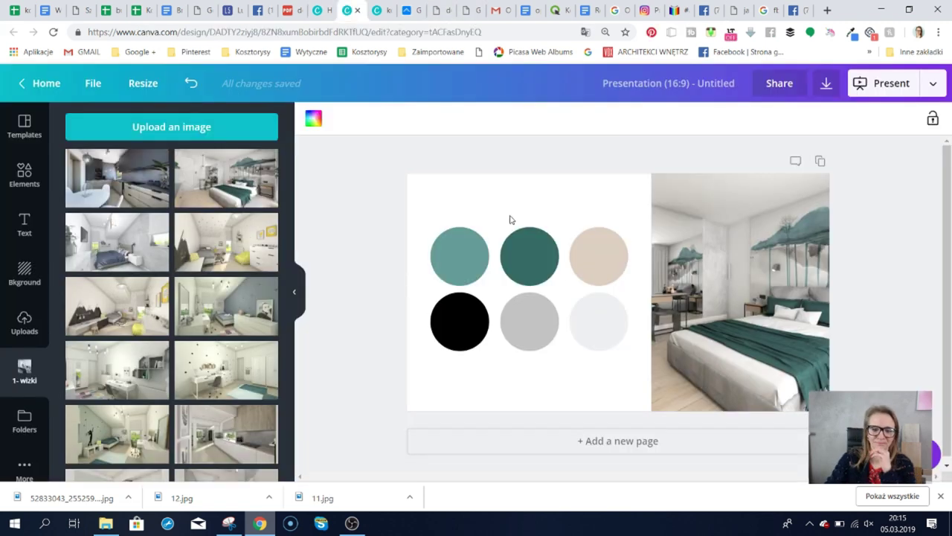
Switch to the "kolor granatowy na scianie" design and bring up the colour palette on page 1.
{"action": "left_click", "coordinate": [380, 11]}
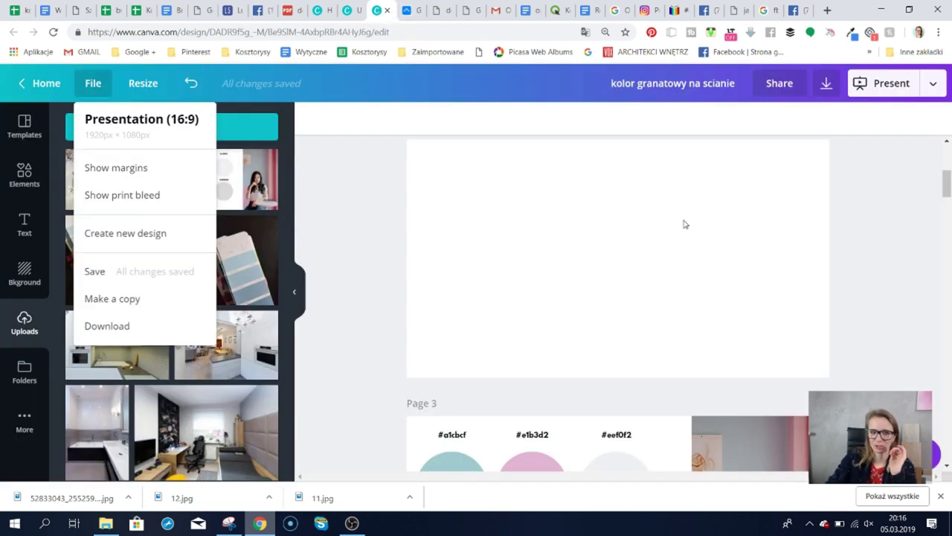
{"action": "scroll", "coordinate": [692, 241], "scroll_direction": "up", "scroll_amount": 4}
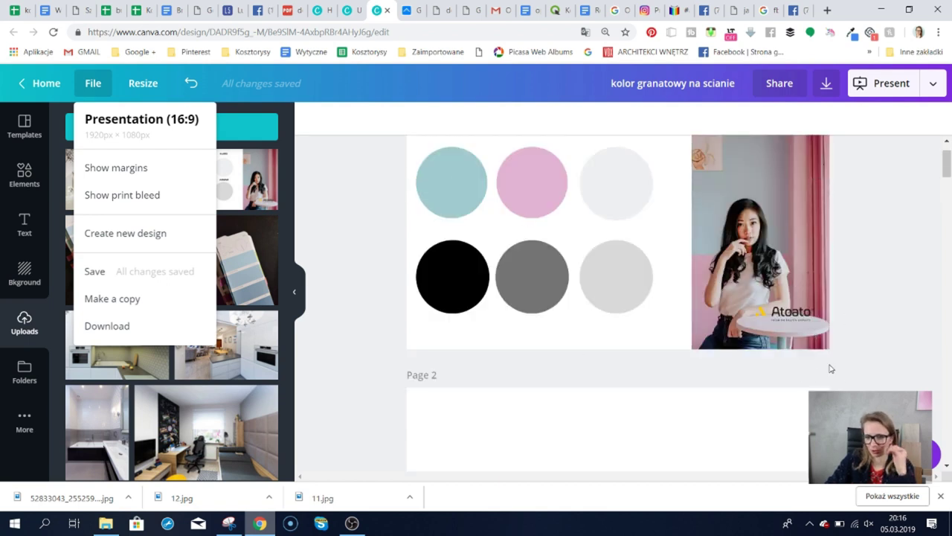
{"action": "scroll", "coordinate": [818, 186], "scroll_direction": "up", "scroll_amount": 1}
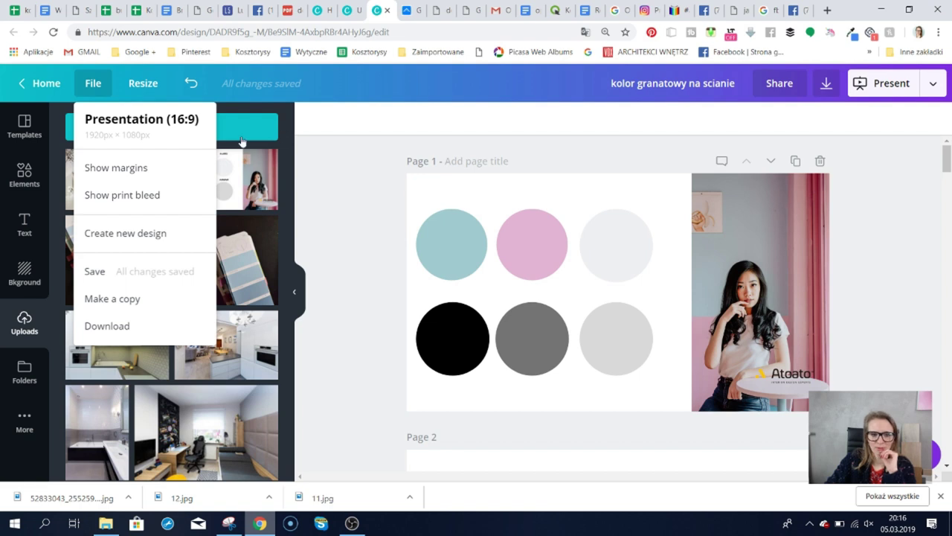
{"action": "left_click", "coordinate": [318, 195]}
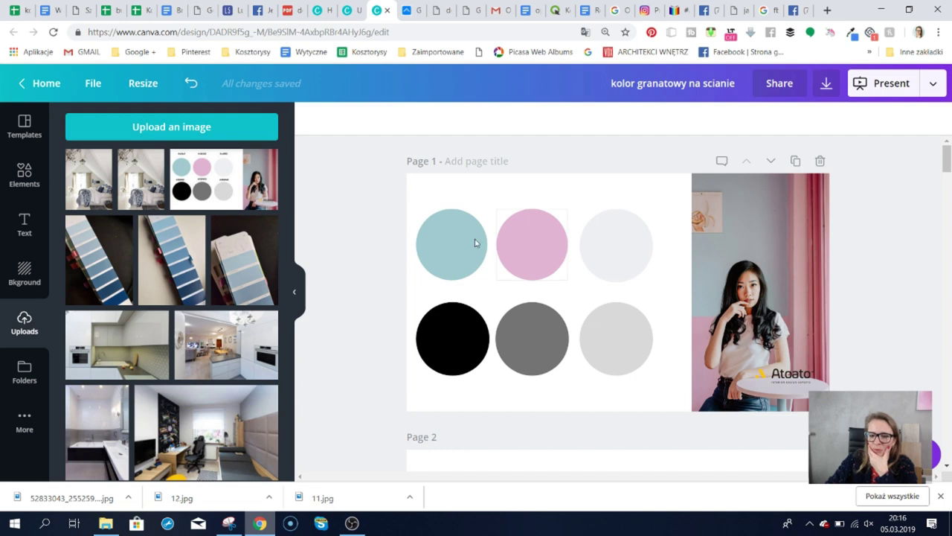
Recolour the last circle of page 1's upper row with the document's existing dusty mauve.
{"action": "left_click", "coordinate": [629, 246]}
{"action": "left_click", "coordinate": [313, 119]}
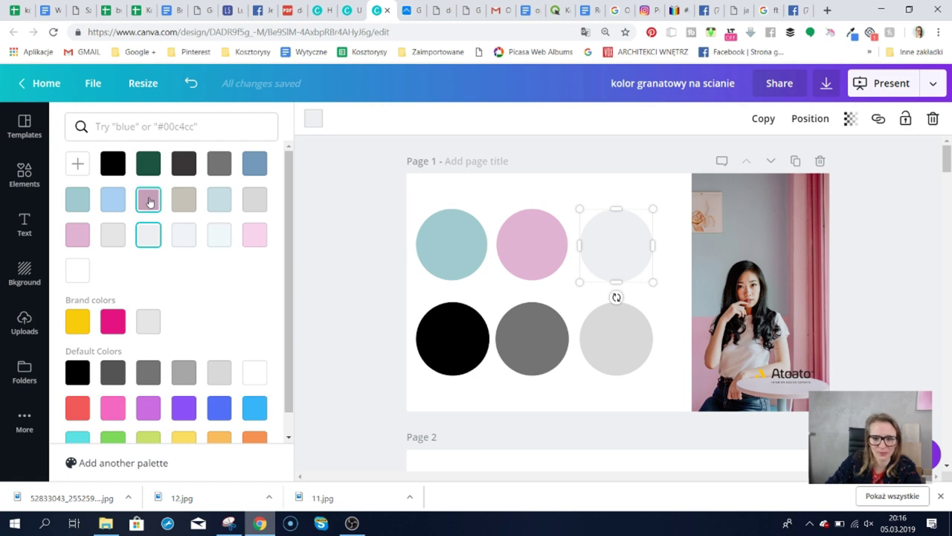
{"action": "left_click", "coordinate": [149, 202]}
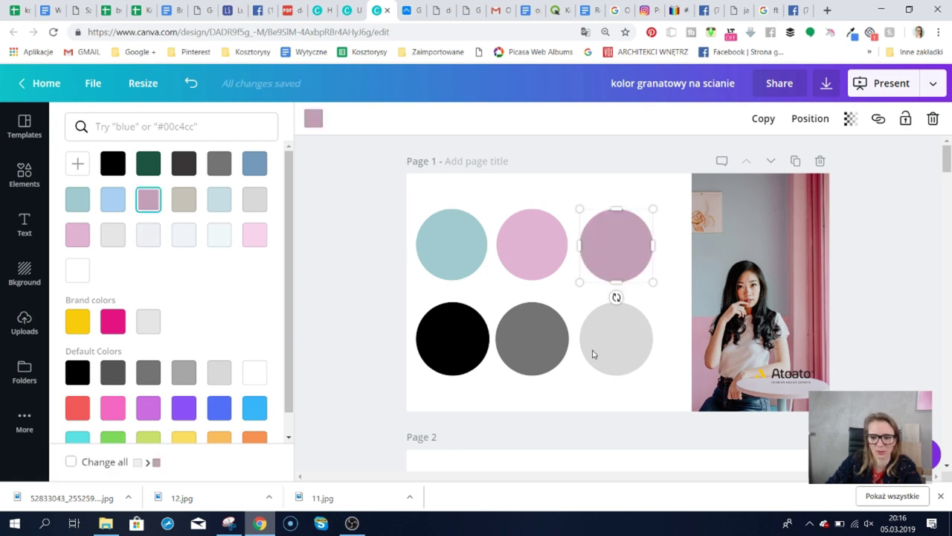
Try the default red on the middle circle of page 1's lower row.
{"action": "left_click", "coordinate": [546, 339]}
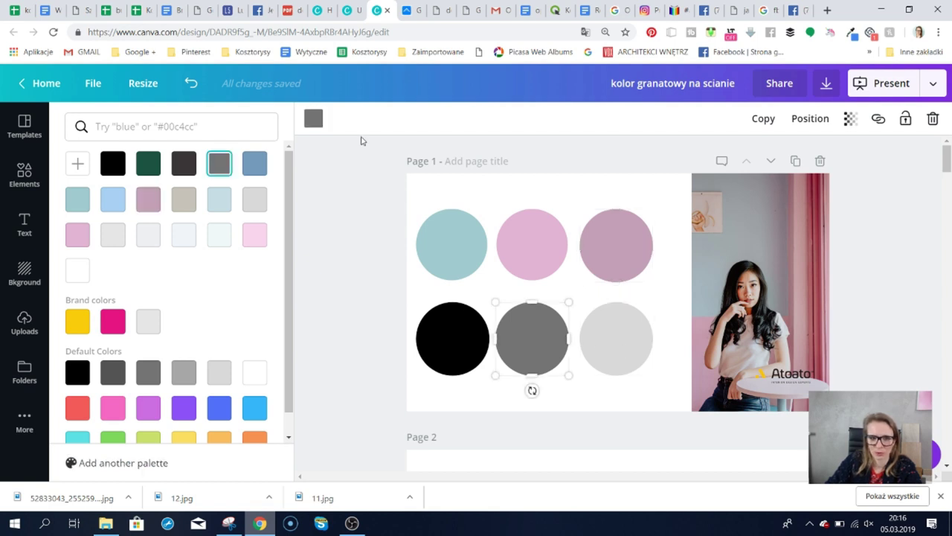
{"action": "left_click", "coordinate": [314, 119]}
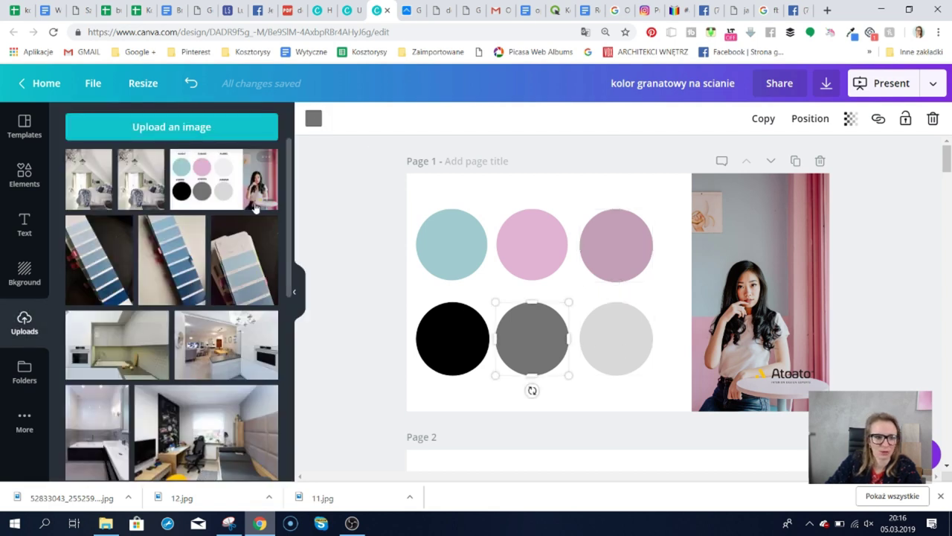
{"action": "left_click", "coordinate": [313, 120]}
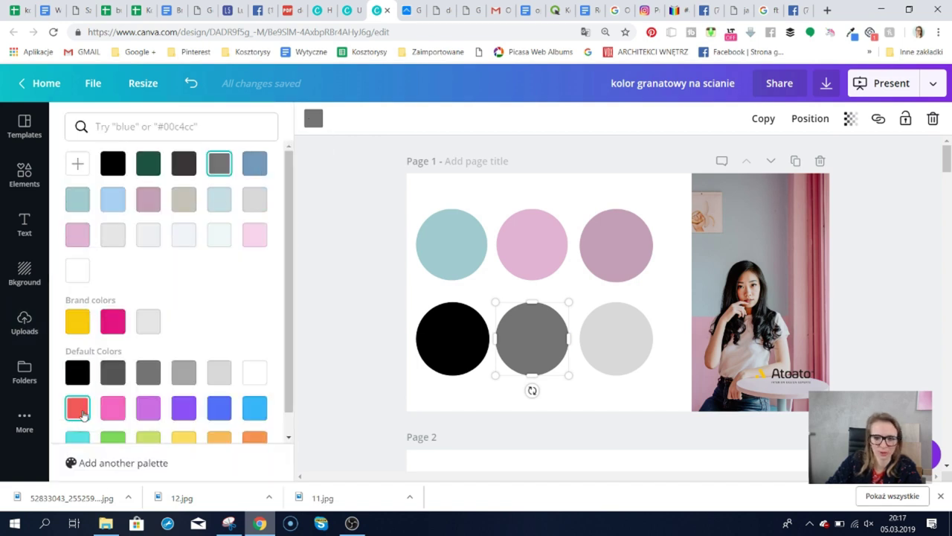
{"action": "left_click", "coordinate": [79, 407]}
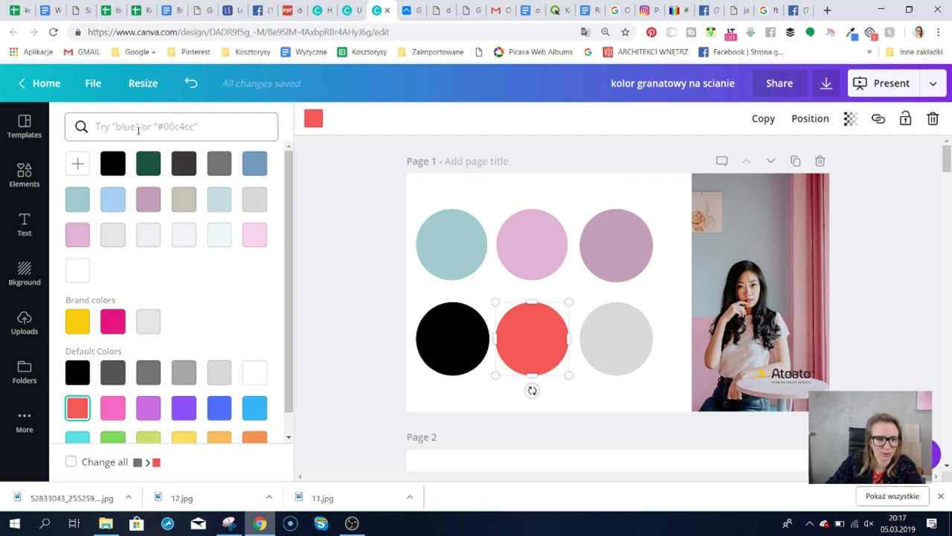
Try custom orange #ff9e57, pink #ff57c1, magenta #ad1976, rust #ad4e19 and dark red #ad2219 on the middle circle of the lower row.
{"action": "left_click", "coordinate": [78, 162]}
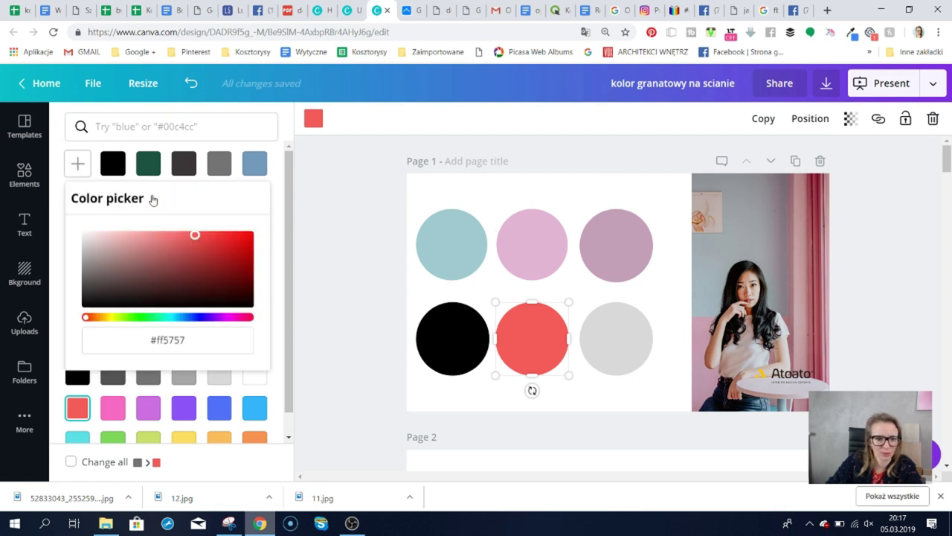
{"action": "left_click_drag", "start_coordinate": [100, 321], "coordinate": [91, 322]}
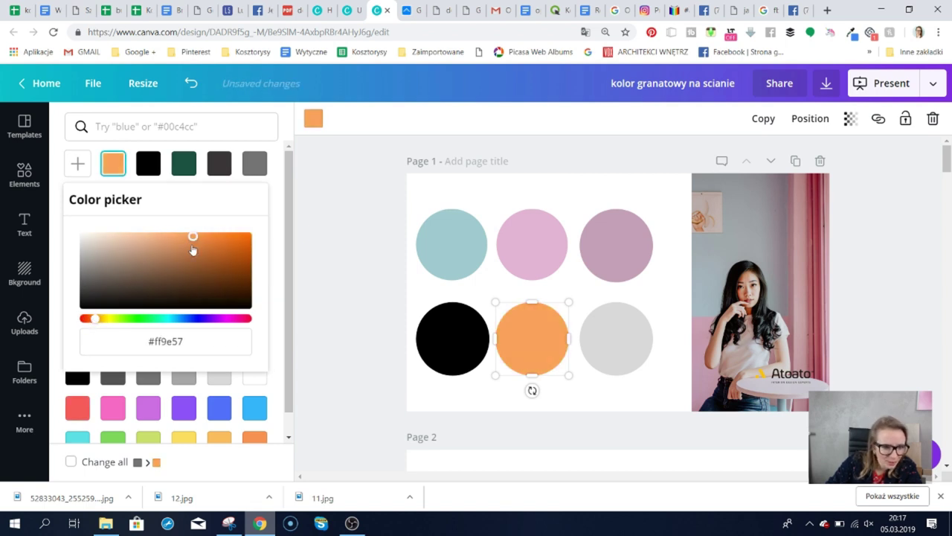
{"action": "left_click", "coordinate": [231, 320]}
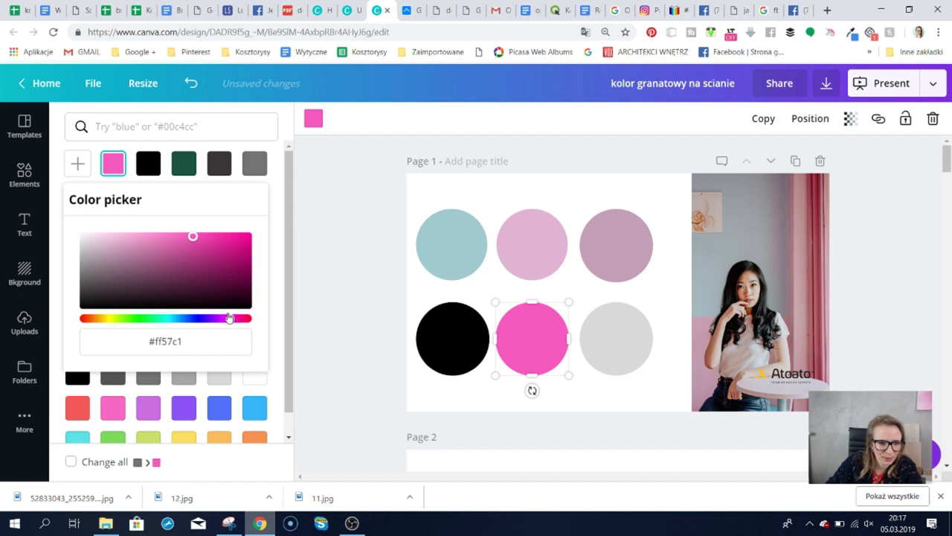
{"action": "left_click_drag", "start_coordinate": [192, 238], "coordinate": [227, 256]}
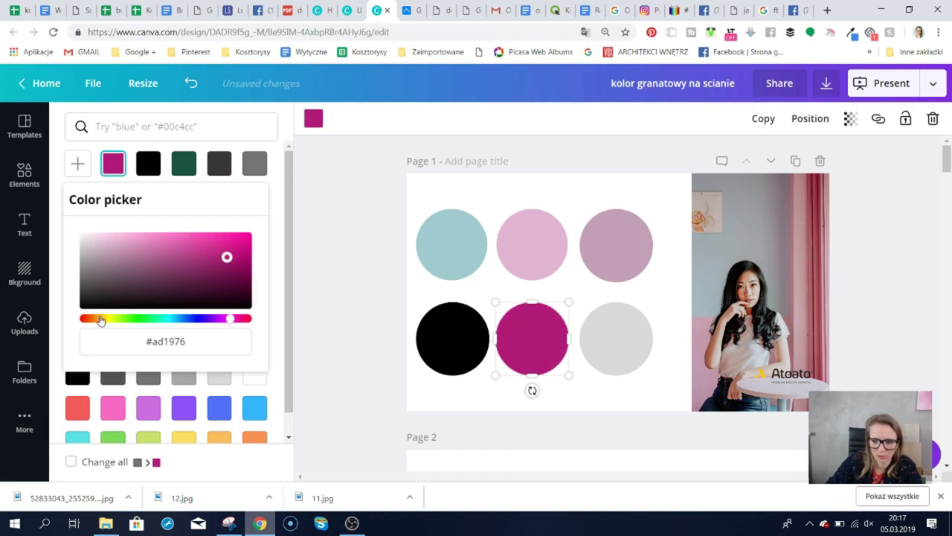
{"action": "left_click", "coordinate": [101, 320]}
{"action": "left_click", "coordinate": [91, 321]}
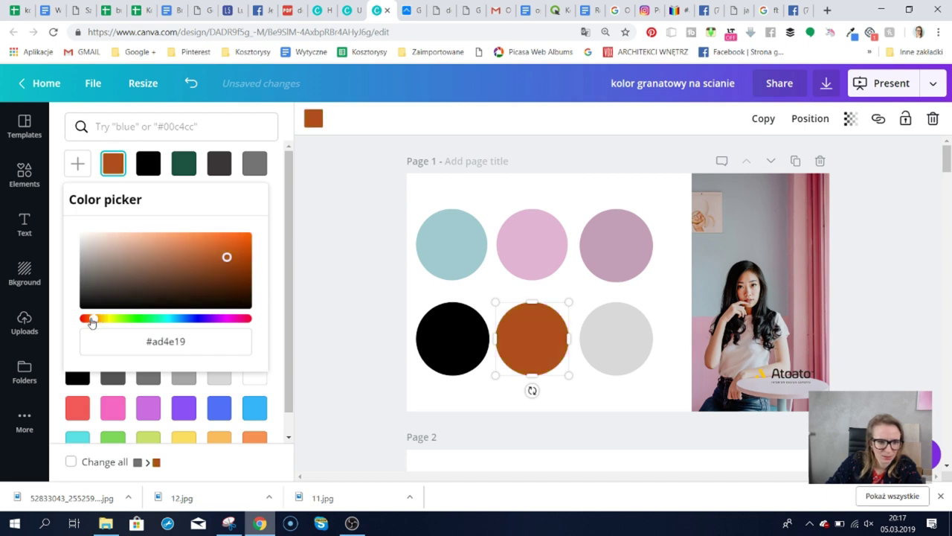
{"action": "left_click", "coordinate": [84, 319]}
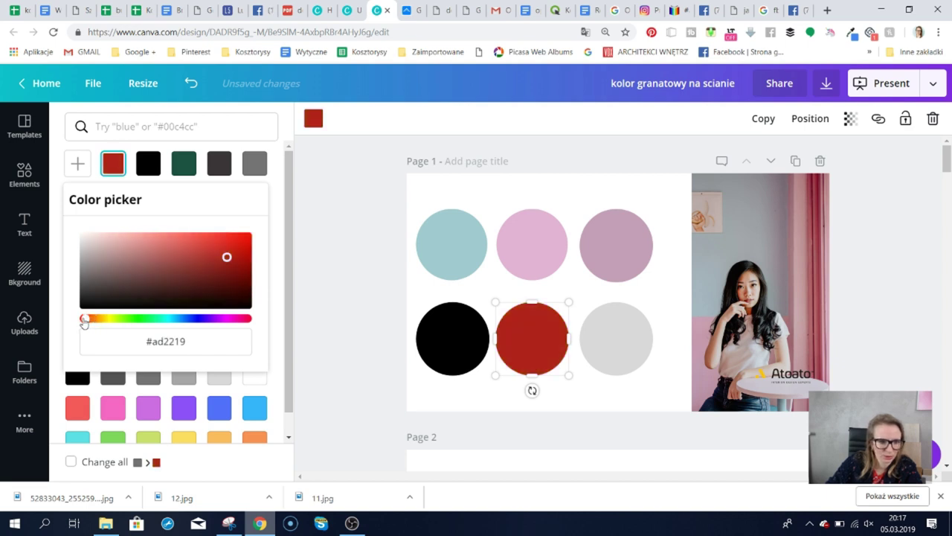
Give the middle circle of the lower row a custom muted plum, #763c54, and deselect it.
{"action": "left_click", "coordinate": [239, 319]}
{"action": "left_click_drag", "start_coordinate": [227, 257], "coordinate": [165, 273]}
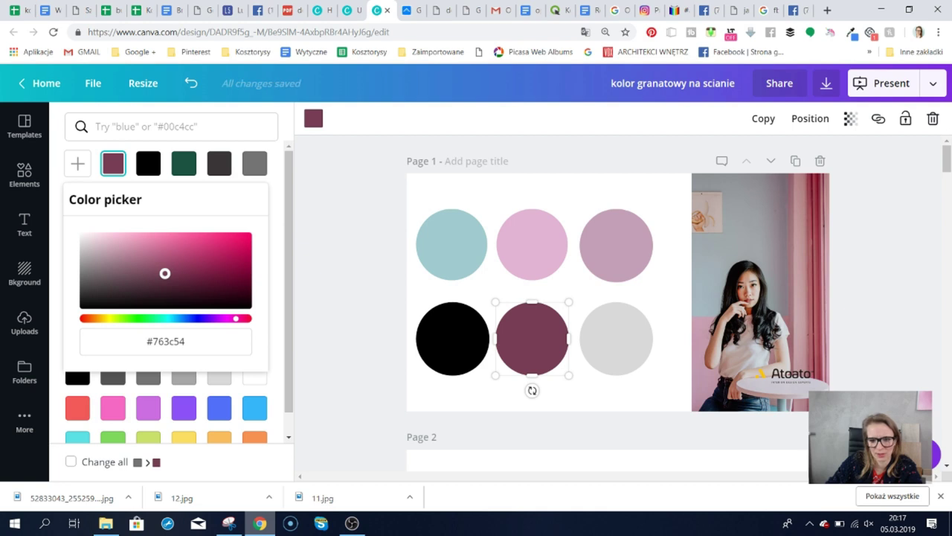
{"action": "key", "text": "Escape"}
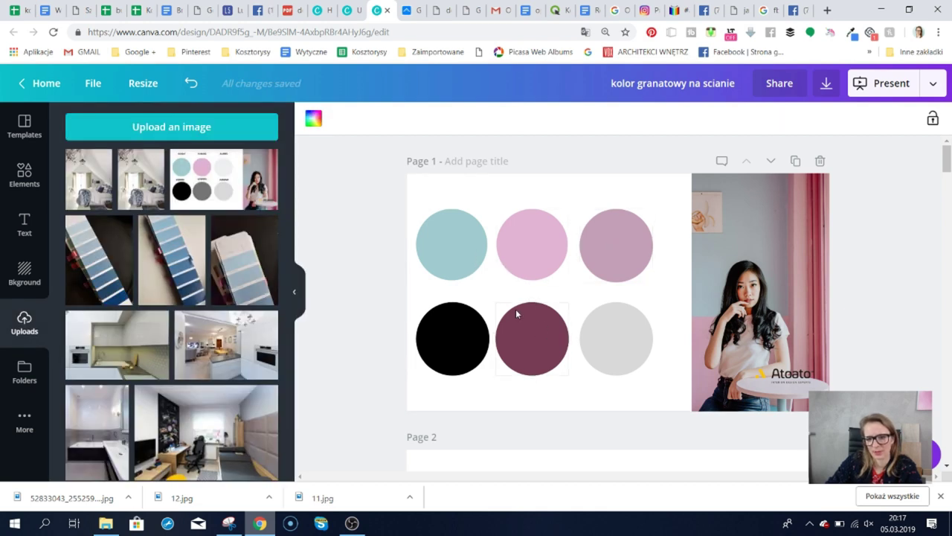
Recolour the black first circle of page 1's lower row with the document's existing mid grey.
{"action": "left_click", "coordinate": [463, 342]}
{"action": "left_click", "coordinate": [313, 120]}
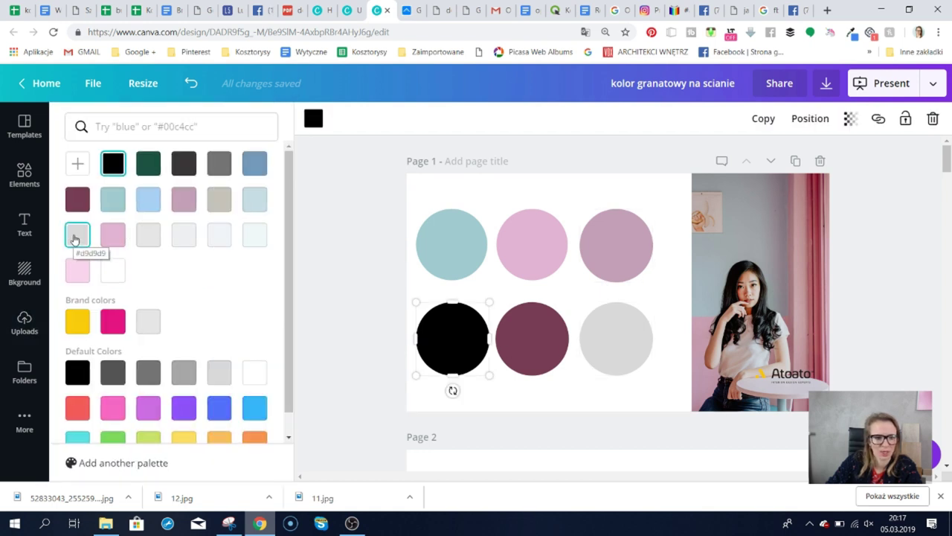
{"action": "left_click", "coordinate": [223, 167]}
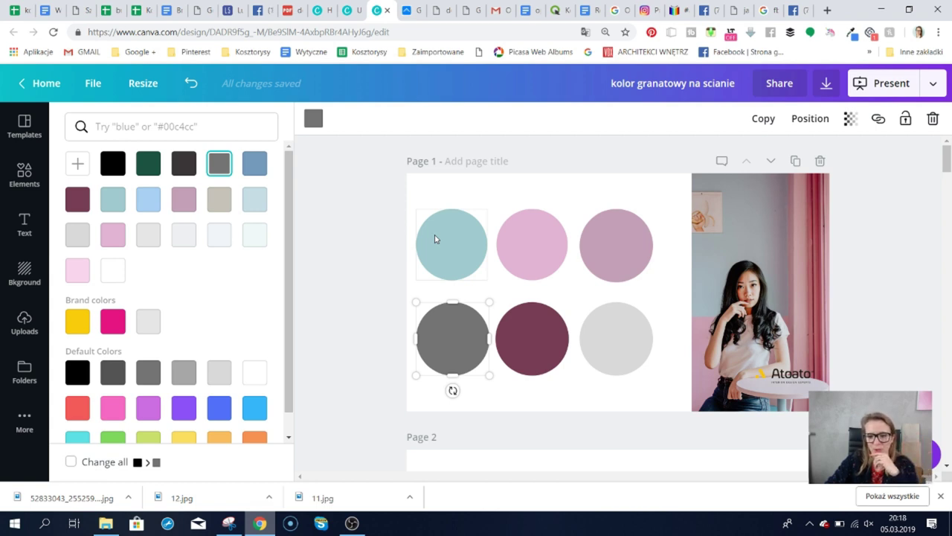
Go to the labelled palette on page 3 and select the circle under the #a1cbcf label.
{"action": "scroll", "coordinate": [792, 280], "scroll_direction": "down", "scroll_amount": 1}
{"action": "scroll", "coordinate": [792, 279], "scroll_direction": "down", "scroll_amount": 7}
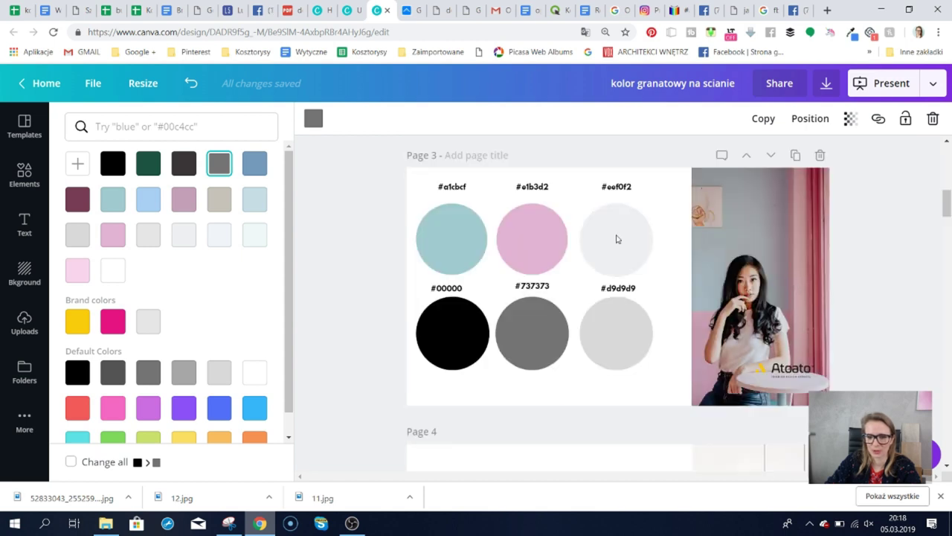
{"action": "left_click", "coordinate": [462, 244]}
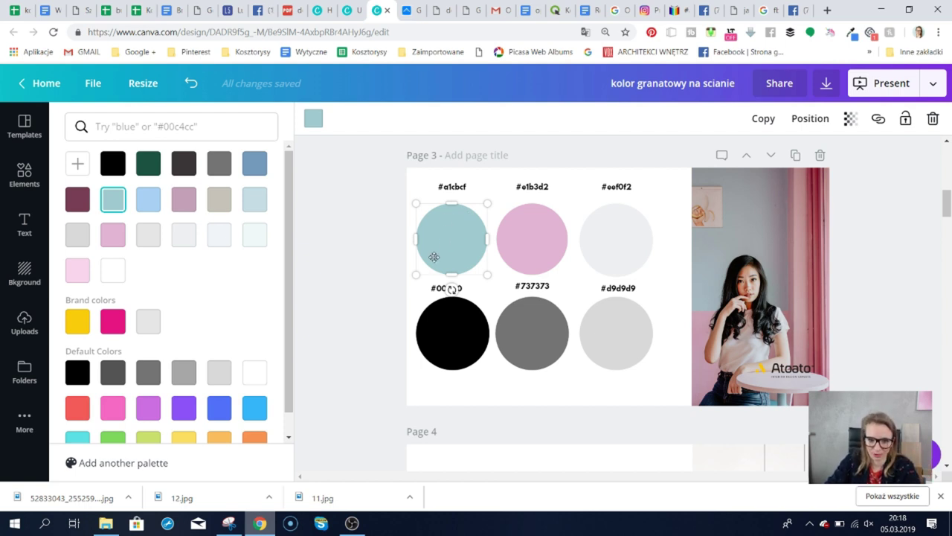
Check the hex codes of the teal, pink and pale grey circles in page 3's upper row against their labels.
{"action": "left_click", "coordinate": [314, 119]}
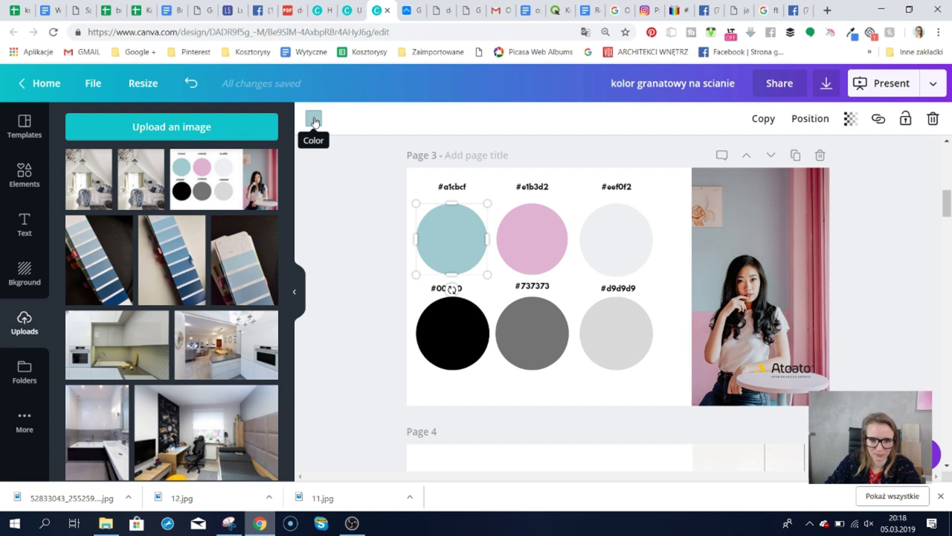
{"action": "left_click", "coordinate": [313, 120]}
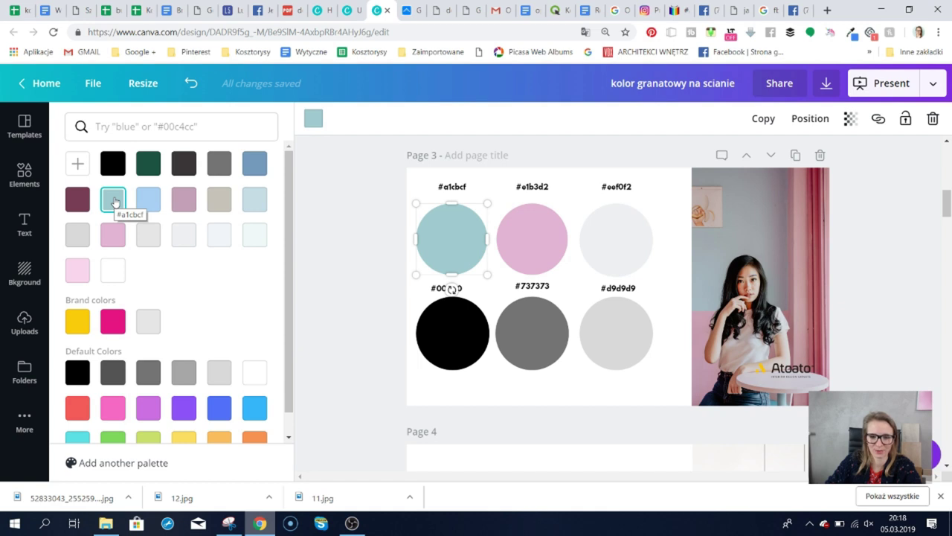
{"action": "left_click", "coordinate": [529, 241]}
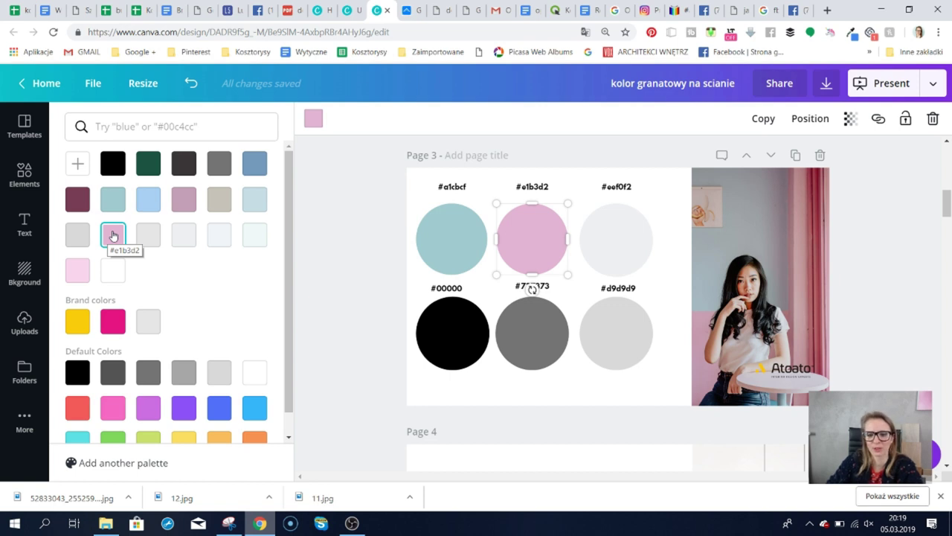
{"action": "left_click", "coordinate": [626, 239]}
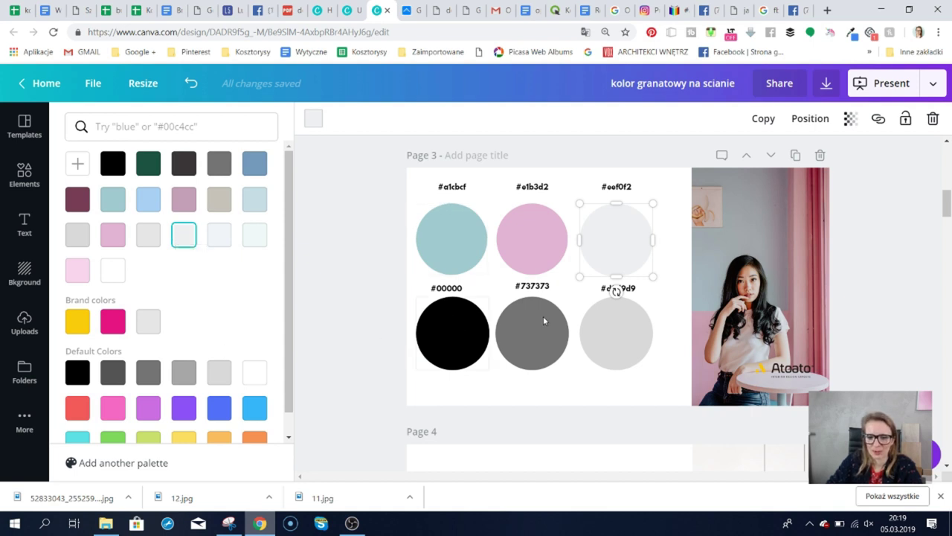
{"action": "left_click", "coordinate": [487, 177]}
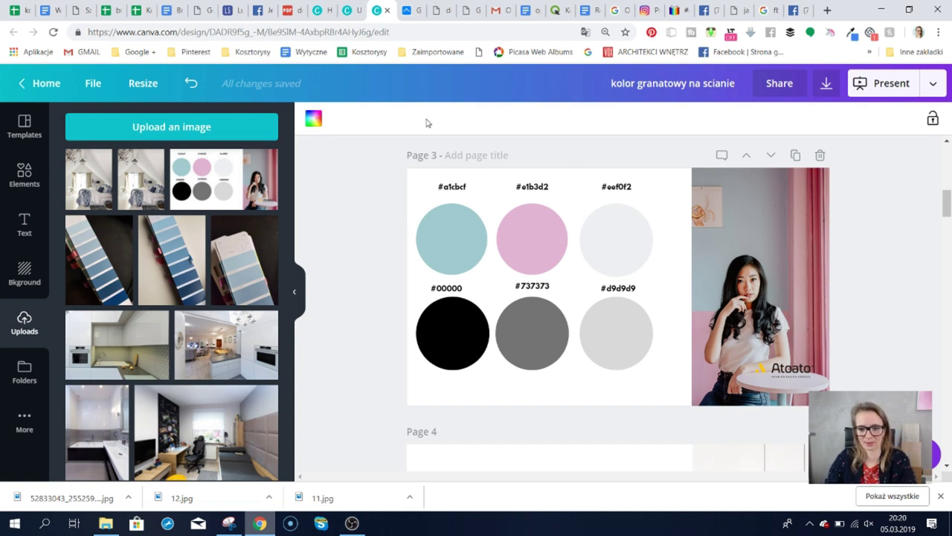
Review the palette boards on pages 4 to 7 and the arrow-labelled colours on page 8.
{"action": "scroll", "coordinate": [524, 330], "scroll_direction": "down", "scroll_amount": 4}
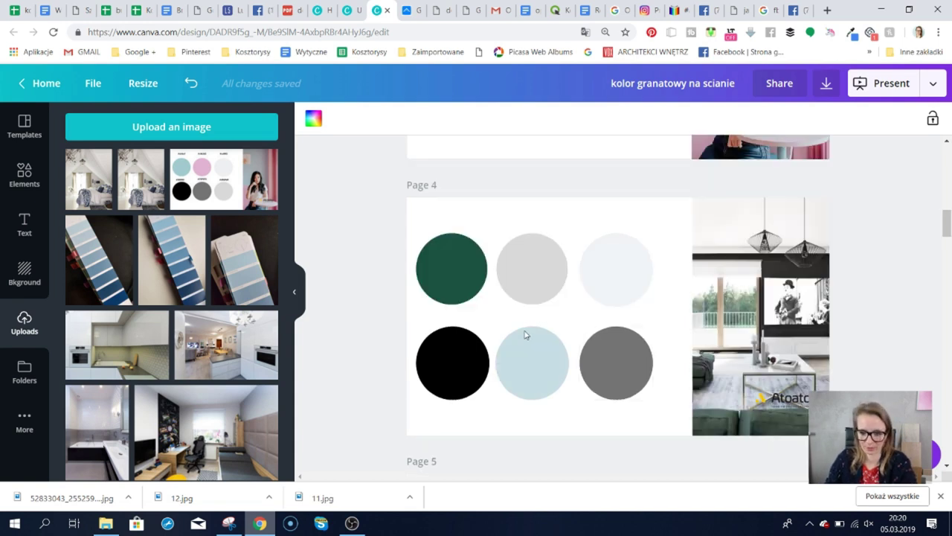
{"action": "scroll", "coordinate": [523, 331], "scroll_direction": "down", "scroll_amount": 4}
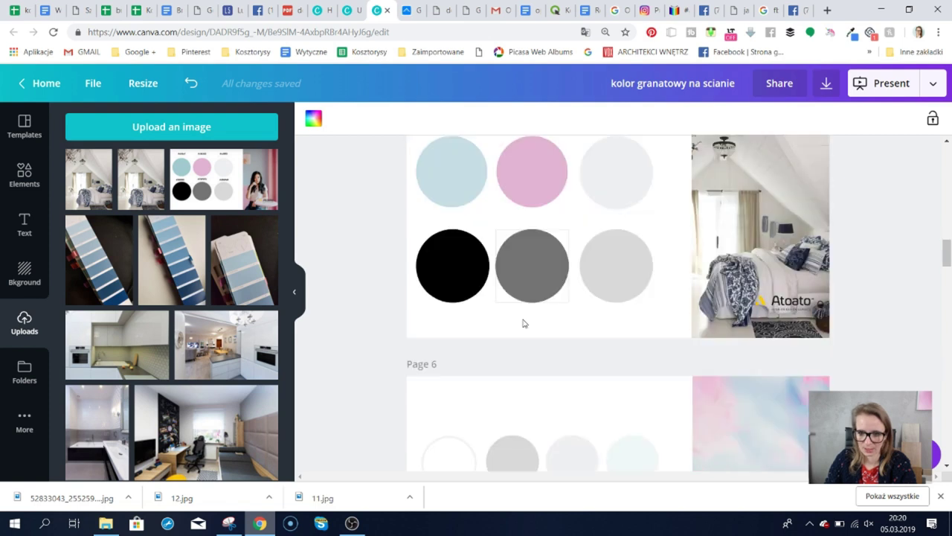
{"action": "scroll", "coordinate": [524, 323], "scroll_direction": "down", "scroll_amount": 4}
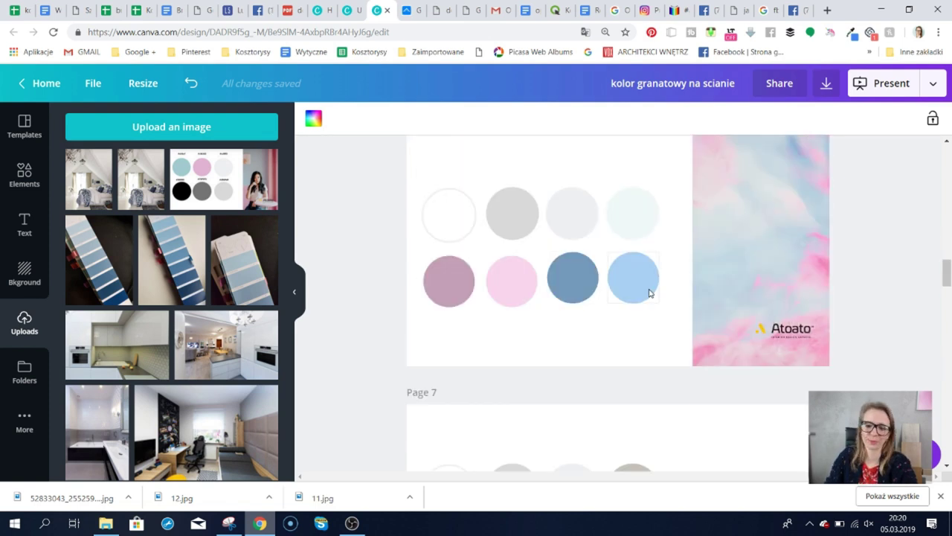
{"action": "scroll", "coordinate": [648, 292], "scroll_direction": "down", "scroll_amount": 2}
{"action": "scroll", "coordinate": [649, 293], "scroll_direction": "down", "scroll_amount": 3}
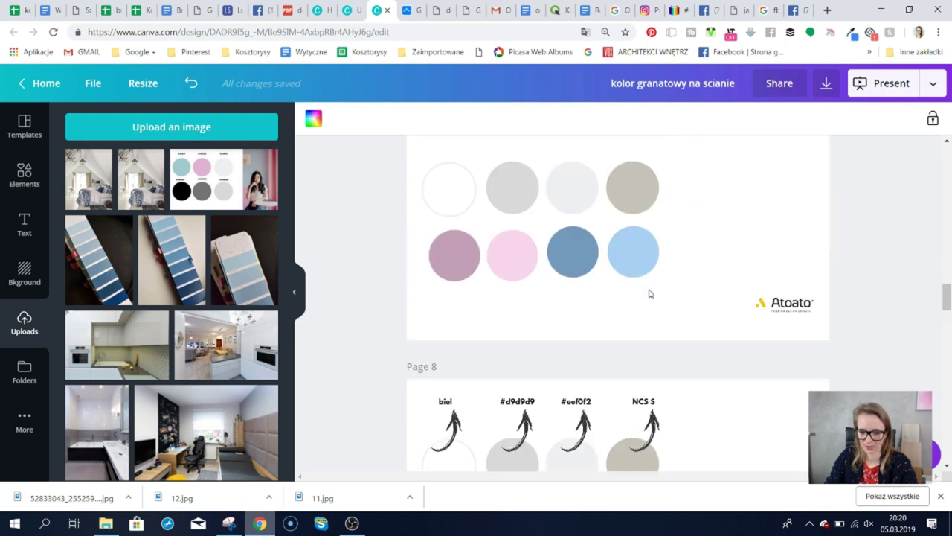
{"action": "scroll", "coordinate": [649, 293], "scroll_direction": "down", "scroll_amount": 1}
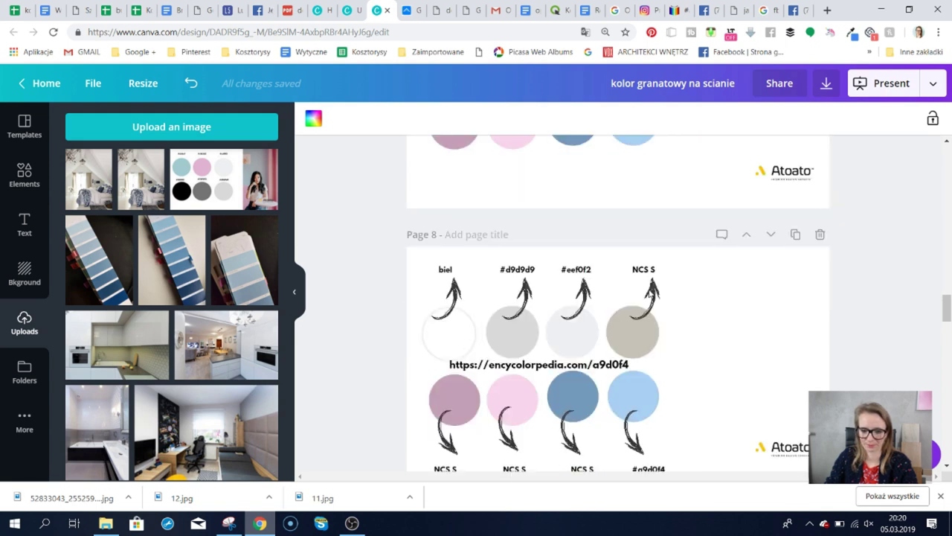
{"action": "scroll", "coordinate": [650, 293], "scroll_direction": "down", "scroll_amount": 1}
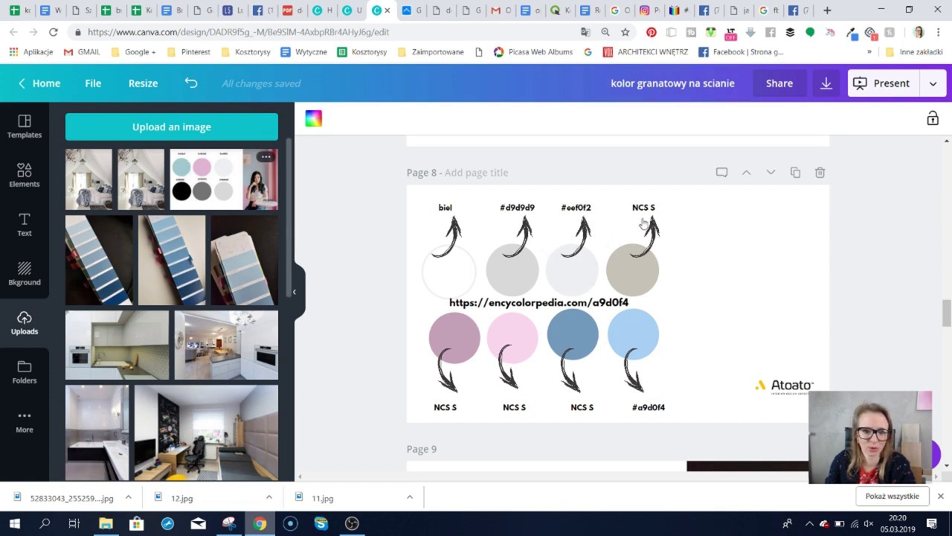
Return to page 1 and check the hex code of the teal circle in the upper row.
{"action": "left_click_drag", "start_coordinate": [947, 322], "coordinate": [947, 146]}
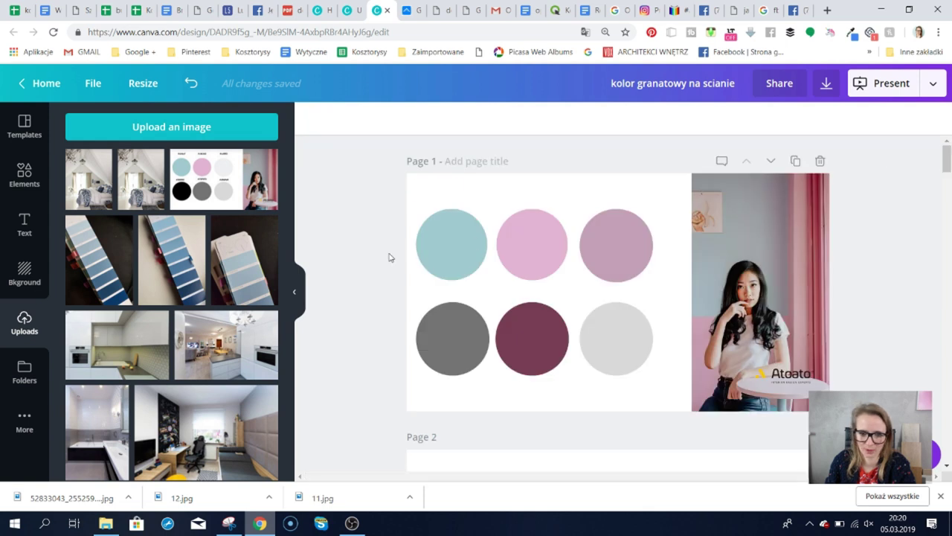
{"action": "left_click", "coordinate": [439, 247]}
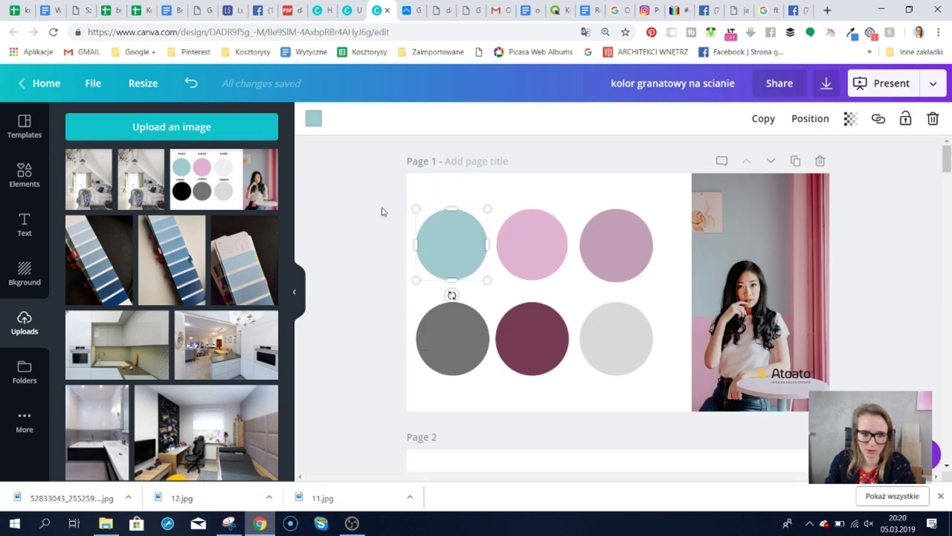
{"action": "left_click", "coordinate": [313, 121]}
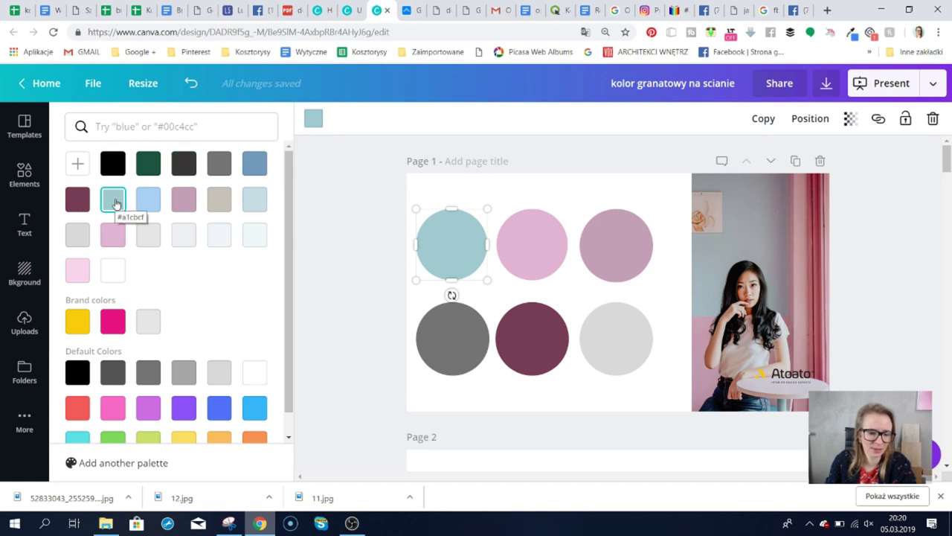
Switch to the open Encycolorpedia page for a9d0f4 and go to its colour search box.
{"action": "left_click", "coordinate": [683, 13]}
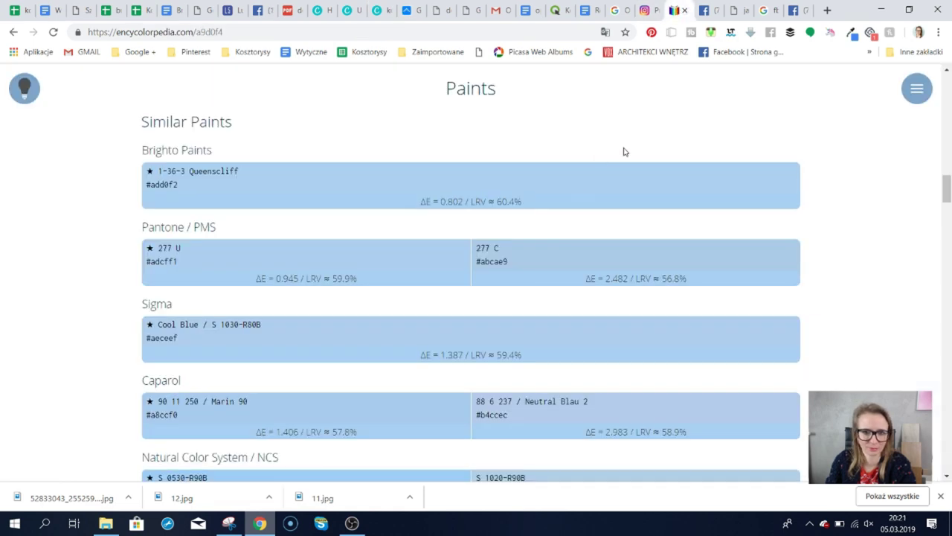
{"action": "scroll", "coordinate": [946, 189], "scroll_direction": "up", "scroll_amount": 15}
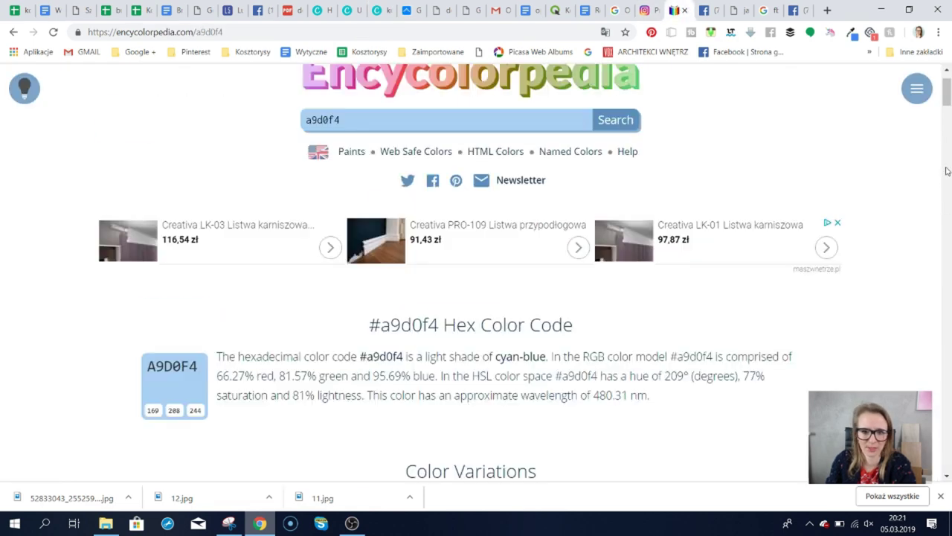
{"action": "scroll", "coordinate": [410, 213], "scroll_direction": "up", "scroll_amount": 2}
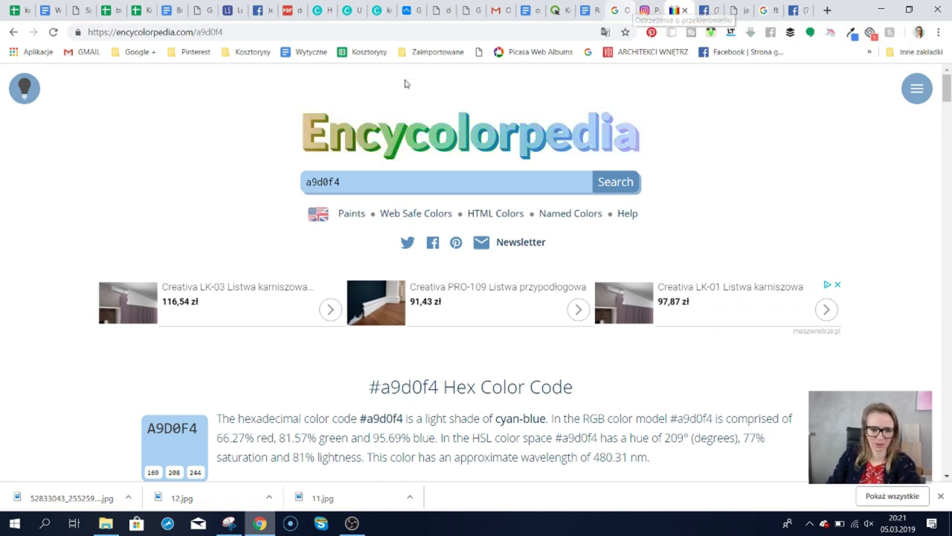
Switch back to the Canva design "kolor granatowy na scianie" and copy the #a1cbcf label text on page 3.
{"action": "left_click", "coordinate": [351, 11]}
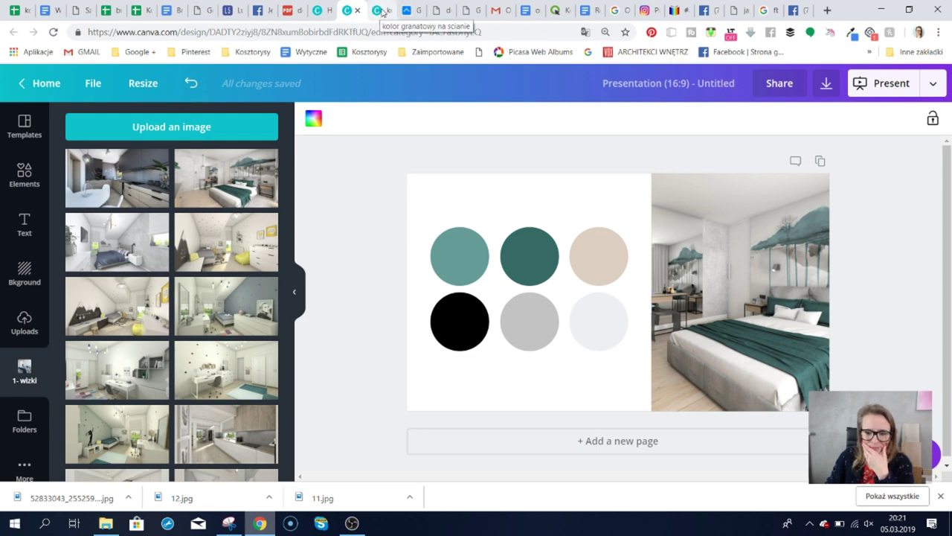
{"action": "left_click", "coordinate": [382, 11]}
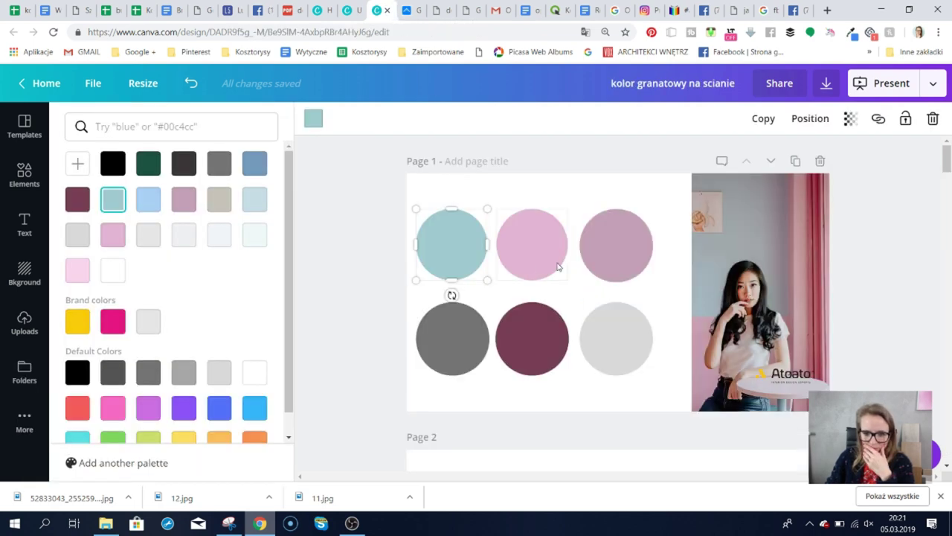
{"action": "scroll", "coordinate": [477, 276], "scroll_direction": "down", "scroll_amount": 15}
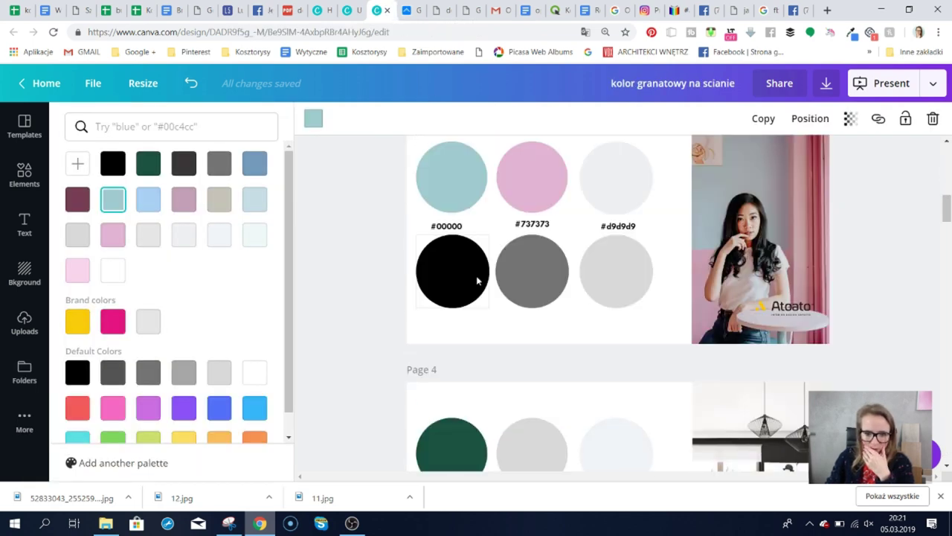
{"action": "scroll", "coordinate": [479, 281], "scroll_direction": "up", "scroll_amount": 8}
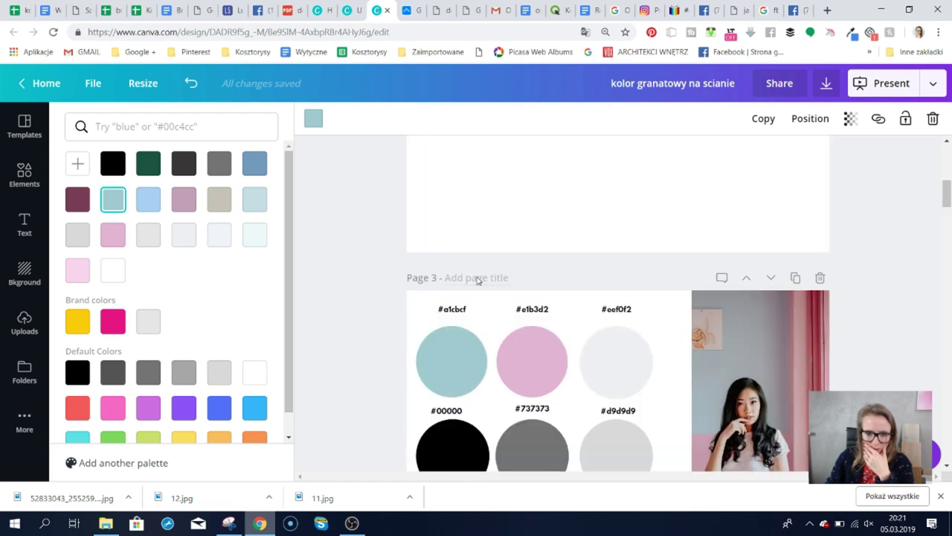
{"action": "scroll", "coordinate": [478, 278], "scroll_direction": "down", "scroll_amount": 1}
{"action": "left_click", "coordinate": [447, 249]}
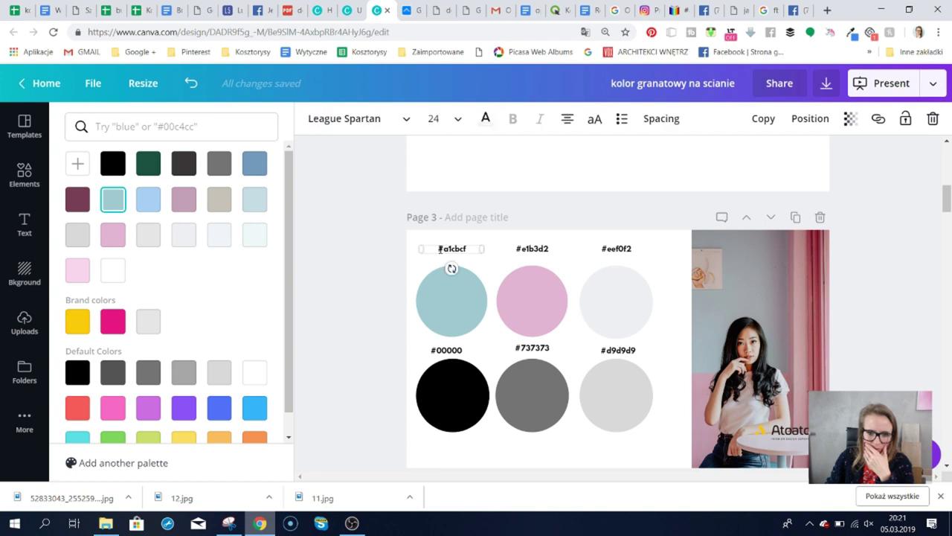
{"action": "left_click_drag", "start_coordinate": [438, 248], "coordinate": [468, 249]}
{"action": "key", "text": "ctrl+c"}
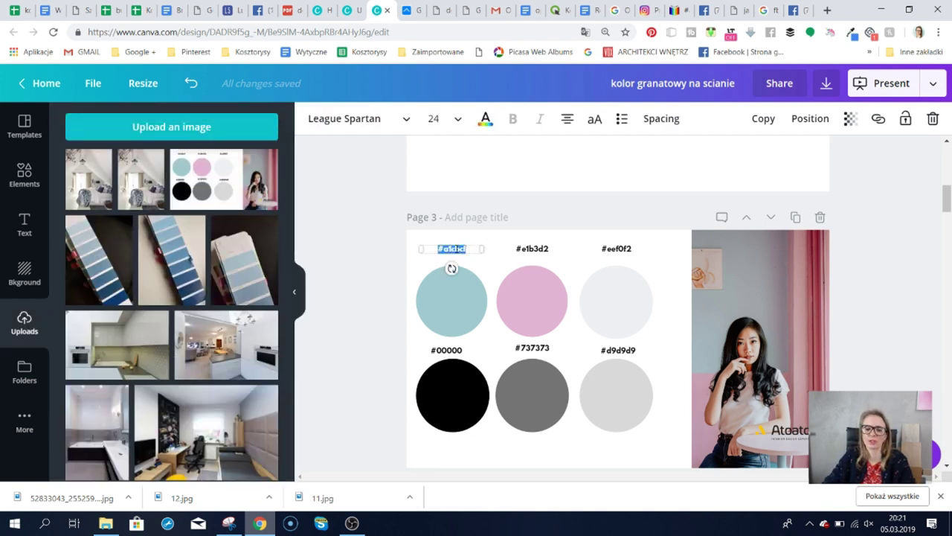
Switch to Encycolorpedia and search for the copied colour code #a1cbcf in place of a9d0f4.
{"action": "left_click", "coordinate": [679, 15]}
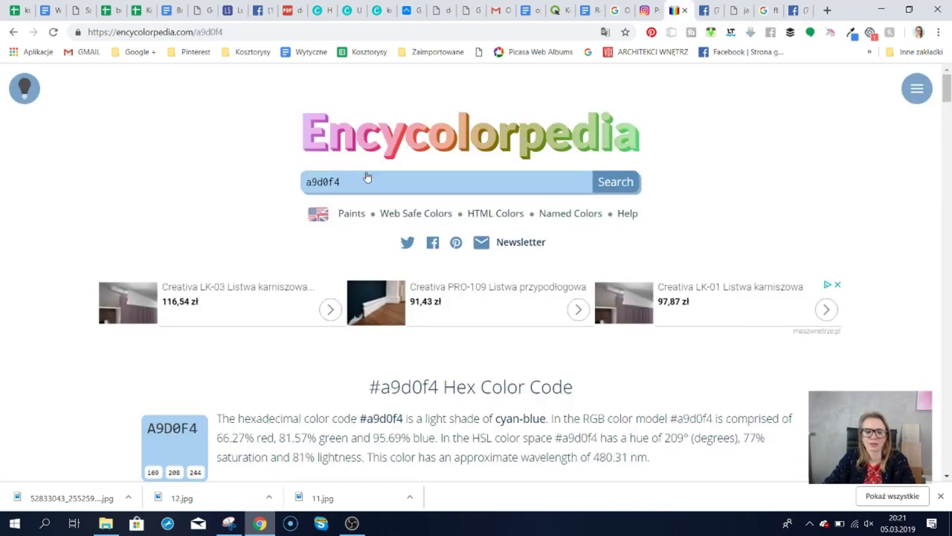
{"action": "double_click", "coordinate": [301, 183]}
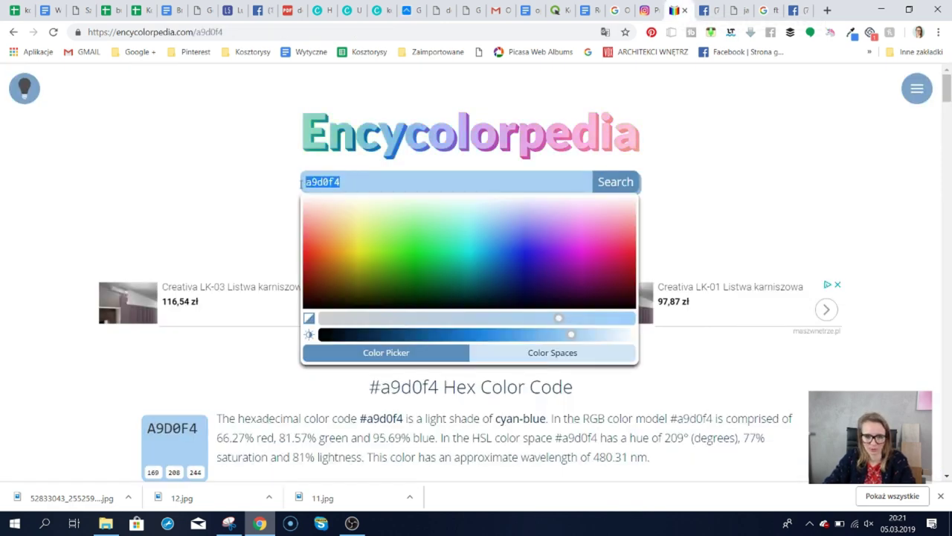
{"action": "key", "text": "ctrl+v"}
{"action": "left_click", "coordinate": [614, 182]}
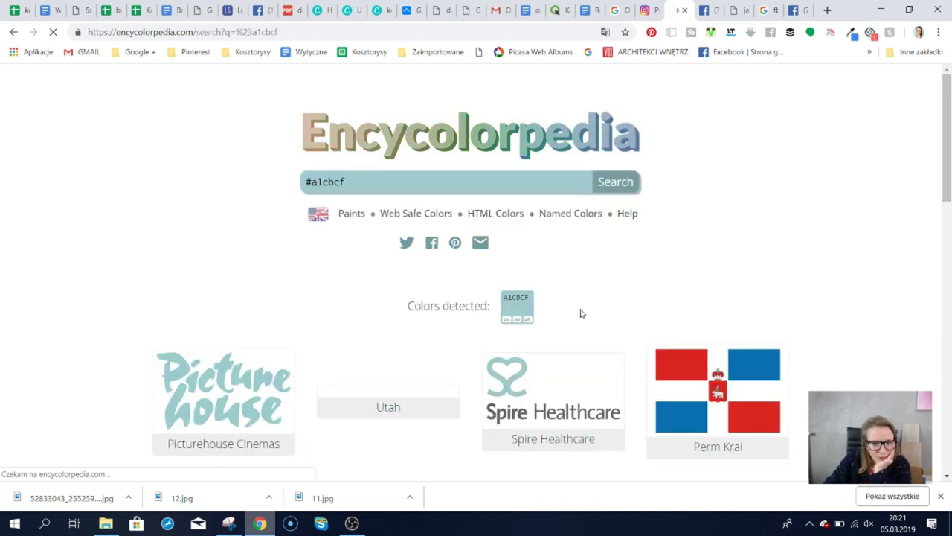
Examine the list of manufacturers' paints matching #a1cbcf, including the Natural Color System entry.
{"action": "scroll", "coordinate": [581, 313], "scroll_direction": "down", "scroll_amount": 1}
{"action": "scroll", "coordinate": [581, 314], "scroll_direction": "down", "scroll_amount": 6}
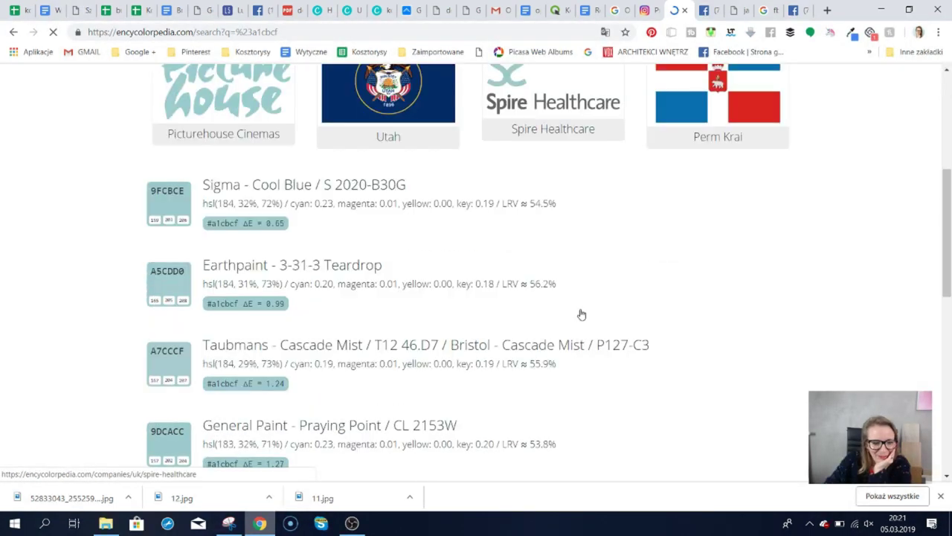
{"action": "scroll", "coordinate": [581, 313], "scroll_direction": "down", "scroll_amount": 5}
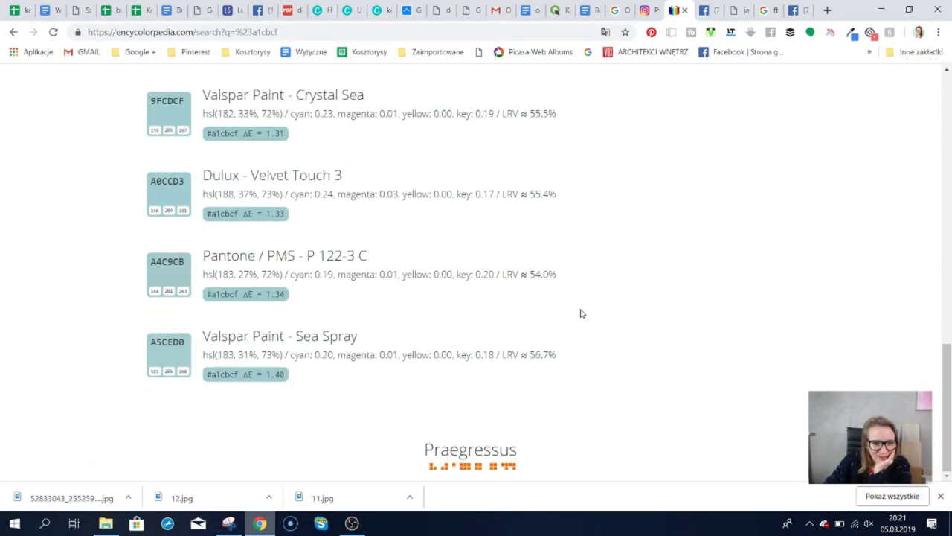
{"action": "scroll", "coordinate": [548, 315], "scroll_direction": "up", "scroll_amount": 10}
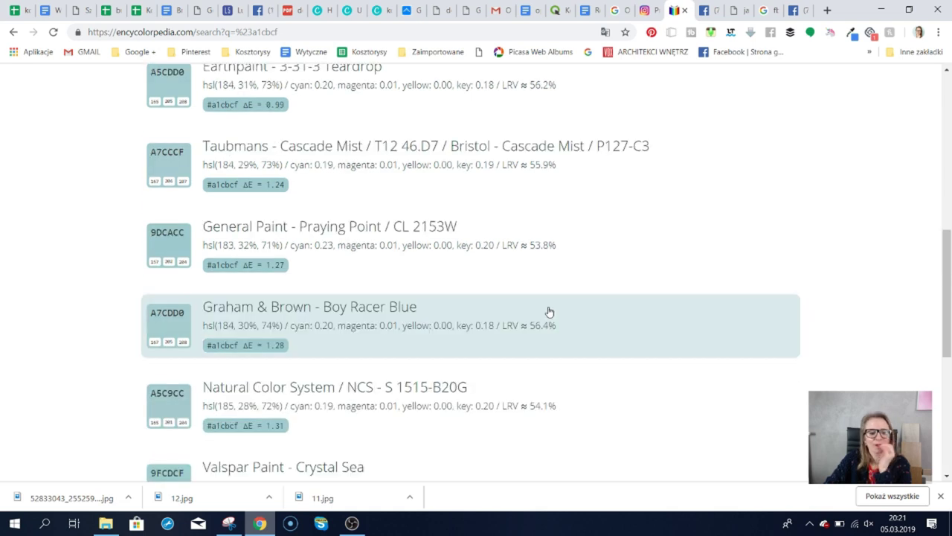
{"action": "scroll", "coordinate": [548, 308], "scroll_direction": "down", "scroll_amount": 6}
{"action": "scroll", "coordinate": [548, 311], "scroll_direction": "down", "scroll_amount": 4}
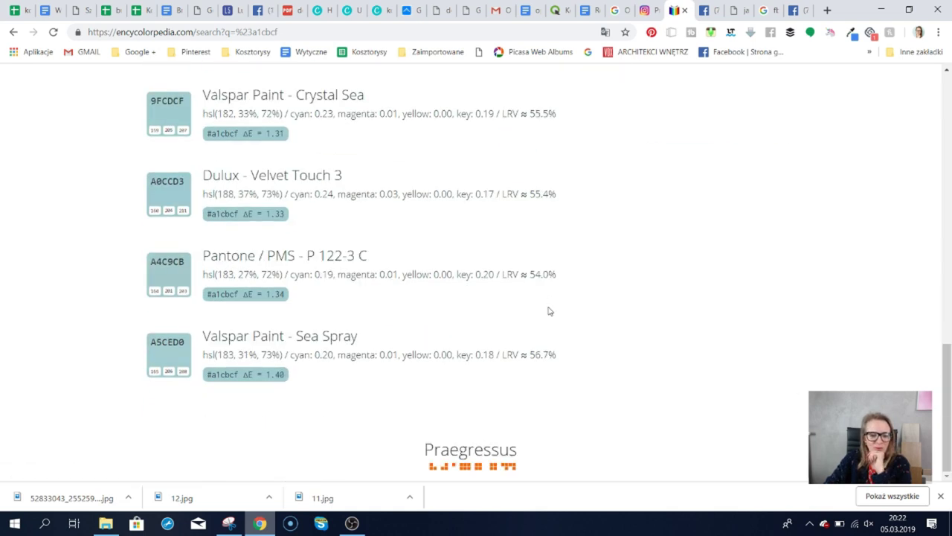
{"action": "scroll", "coordinate": [478, 315], "scroll_direction": "up", "scroll_amount": 4}
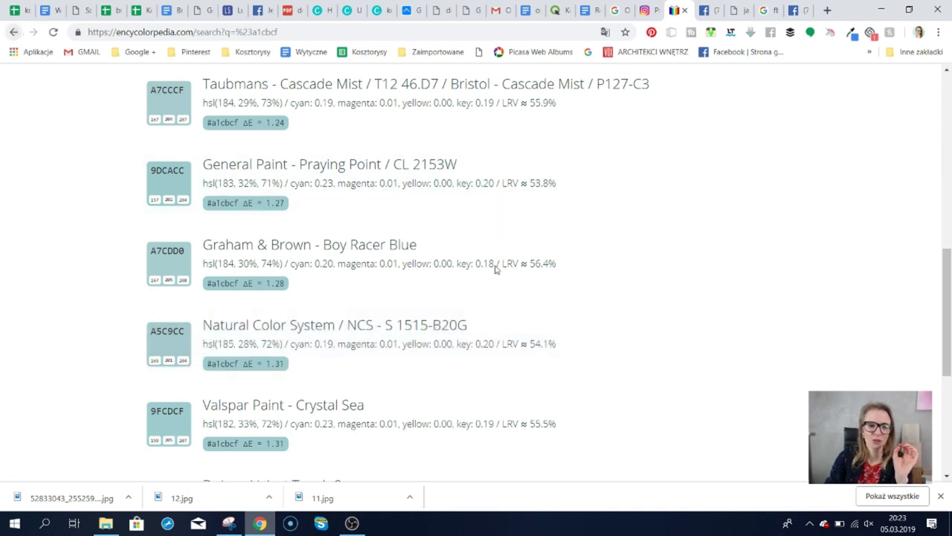
Go back to the a9d0f4 colour page and examine its colour variations and related named colours.
{"action": "left_click", "coordinate": [496, 270]}
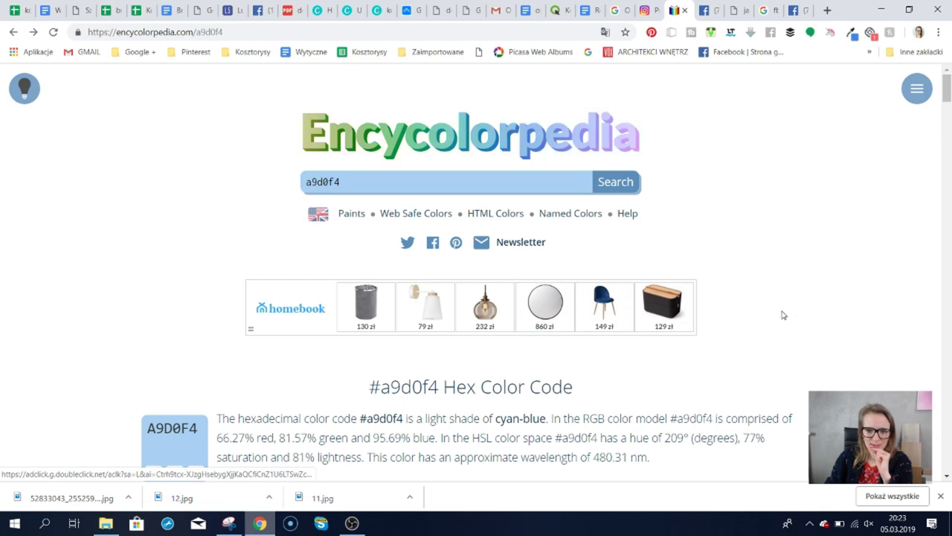
{"action": "scroll", "coordinate": [747, 318], "scroll_direction": "down", "scroll_amount": 5}
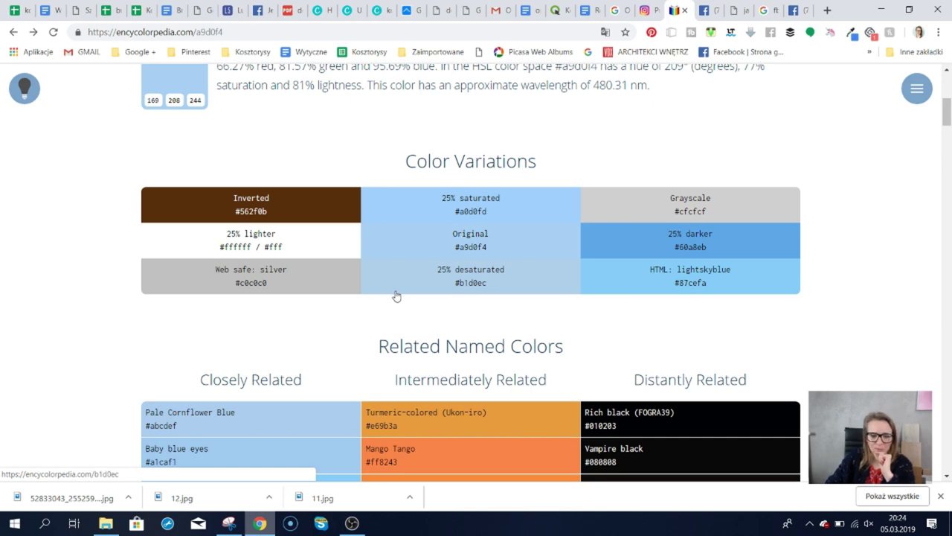
{"action": "scroll", "coordinate": [400, 293], "scroll_direction": "down", "scroll_amount": 3}
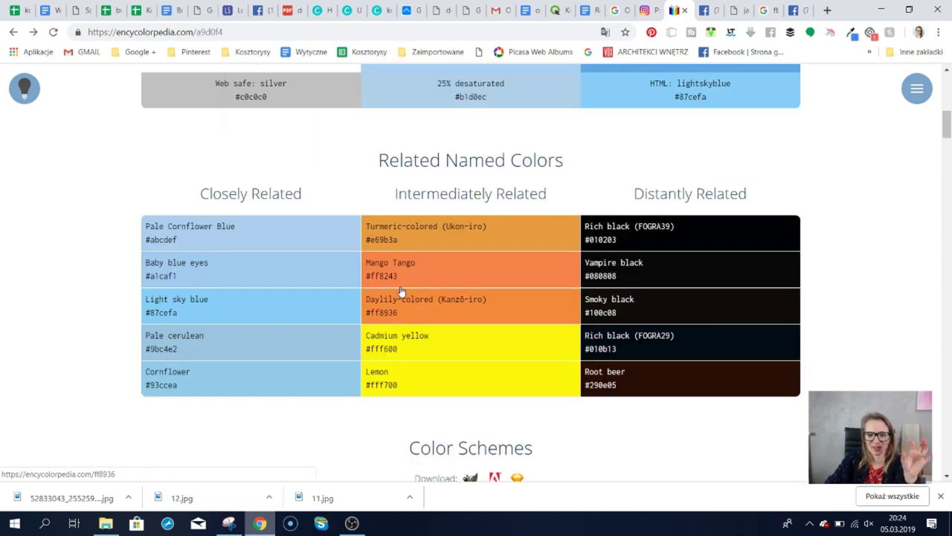
{"action": "scroll", "coordinate": [420, 290], "scroll_direction": "up", "scroll_amount": 5}
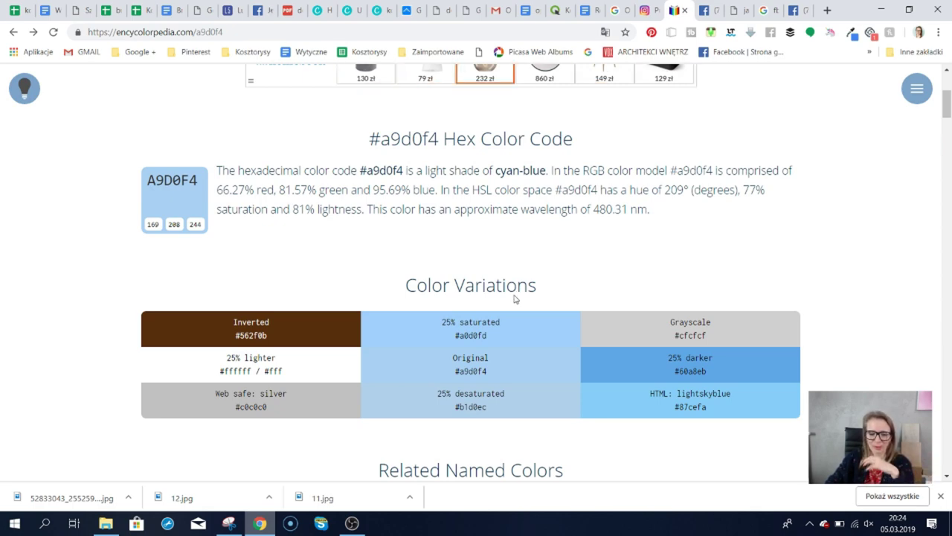
Examine the tones, tints and shades of #a9d0f4 and its similar paints, down to the Natural Color System entries.
{"action": "scroll", "coordinate": [514, 297], "scroll_direction": "down", "scroll_amount": 4}
{"action": "scroll", "coordinate": [514, 301], "scroll_direction": "down", "scroll_amount": 8}
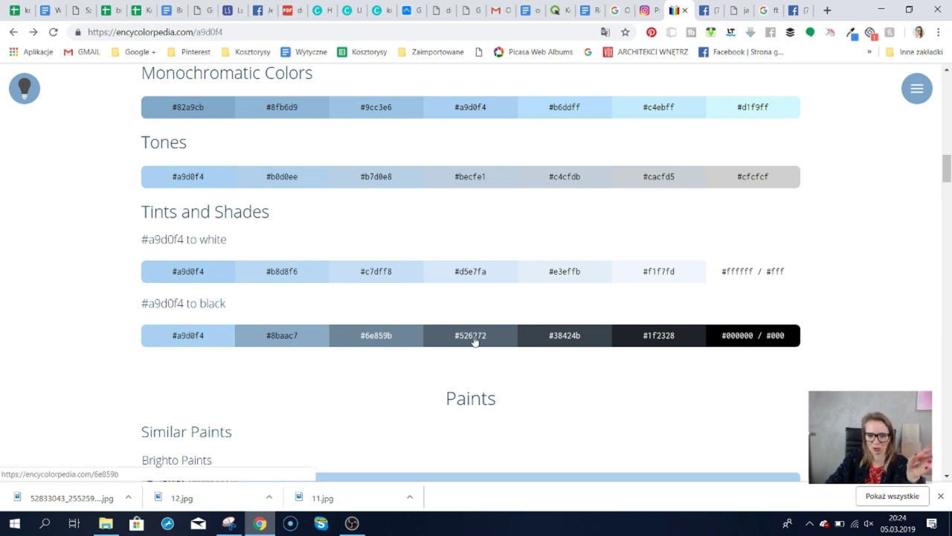
{"action": "scroll", "coordinate": [559, 414], "scroll_direction": "down", "scroll_amount": 4}
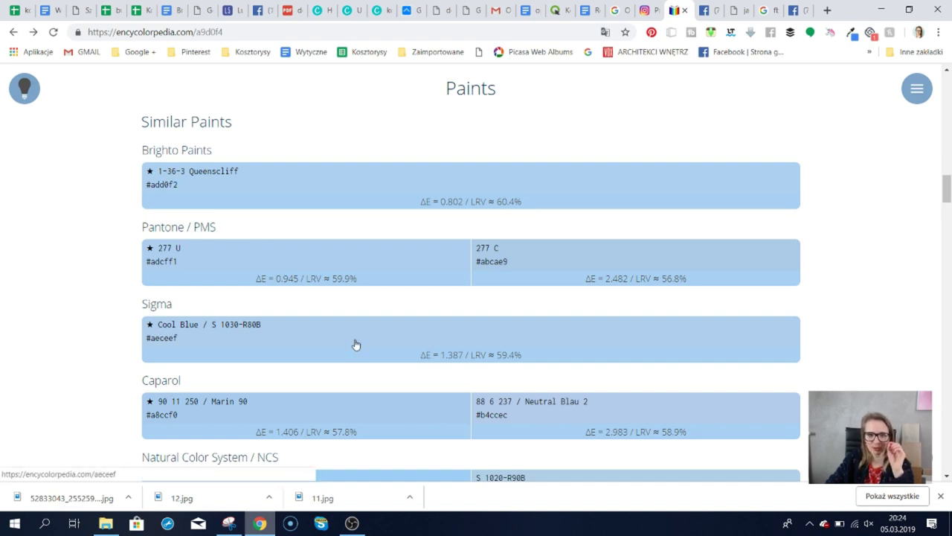
{"action": "scroll", "coordinate": [210, 336], "scroll_direction": "down", "scroll_amount": 2}
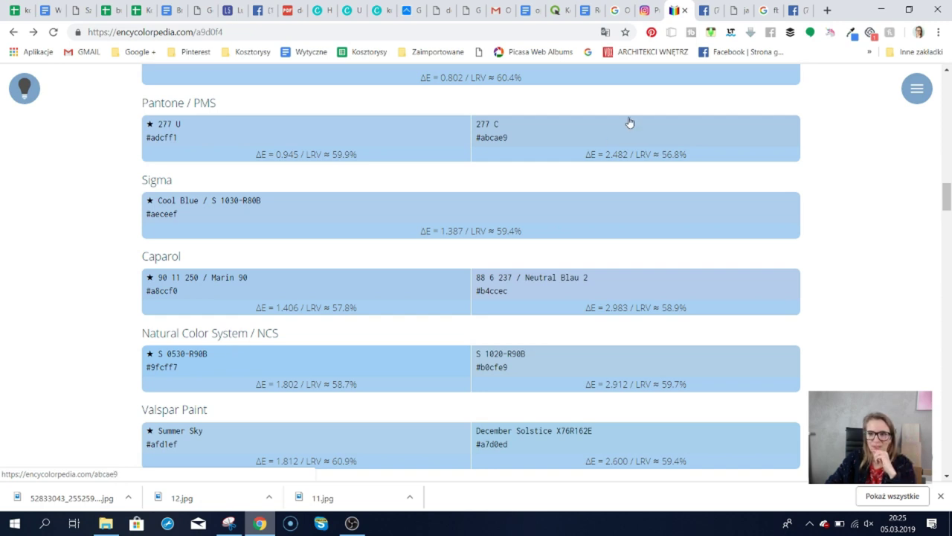
{"action": "mouse_move", "coordinate": [355, 524]}
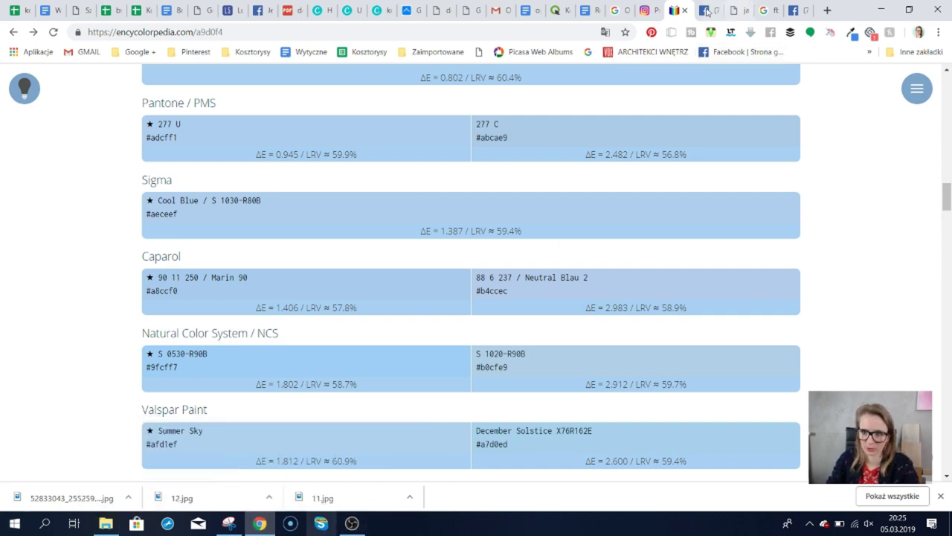
Check the Facebook live broadcast, and go to page 9 of the Canva design "kolor granatowy na scianie" to examine its NCS S labels.
{"action": "key", "text": "ctrl+Tab"}
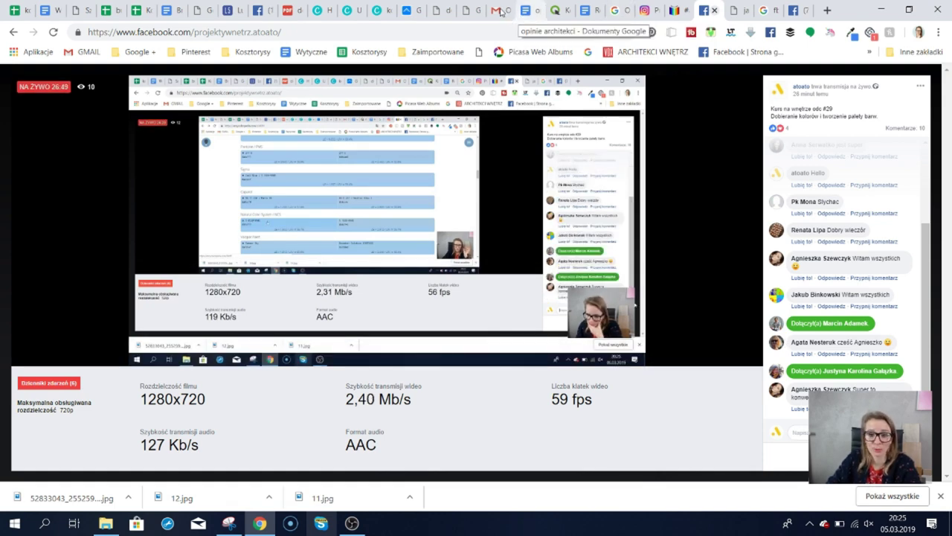
{"action": "left_click", "coordinate": [354, 11]}
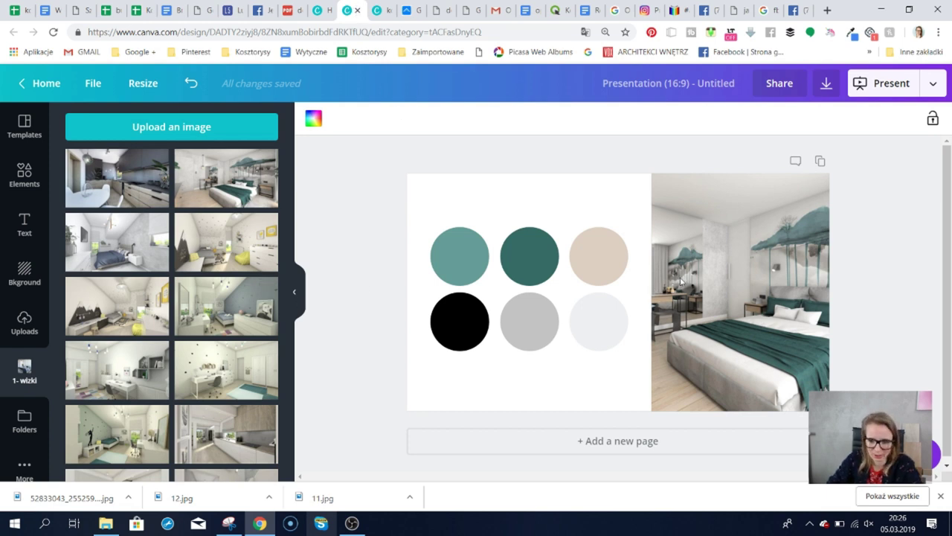
{"action": "left_click", "coordinate": [384, 8]}
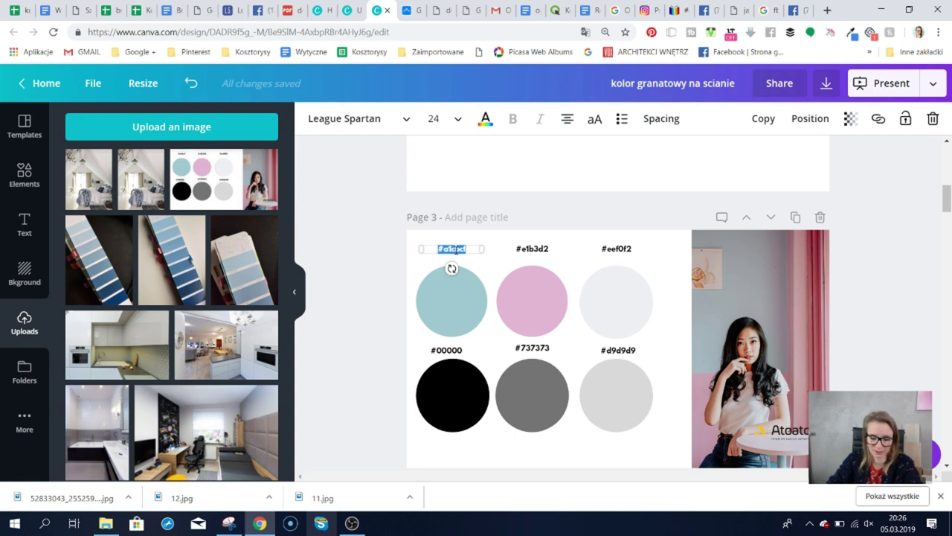
{"action": "left_click_drag", "start_coordinate": [948, 206], "coordinate": [948, 228]}
{"action": "left_click_drag", "start_coordinate": [950, 275], "coordinate": [949, 328]}
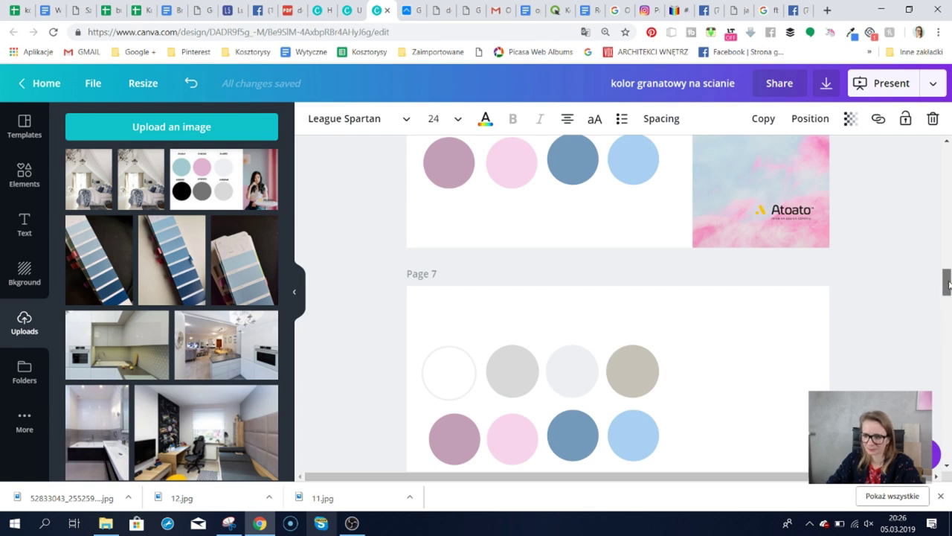
{"action": "left_click_drag", "start_coordinate": [948, 281], "coordinate": [948, 325]}
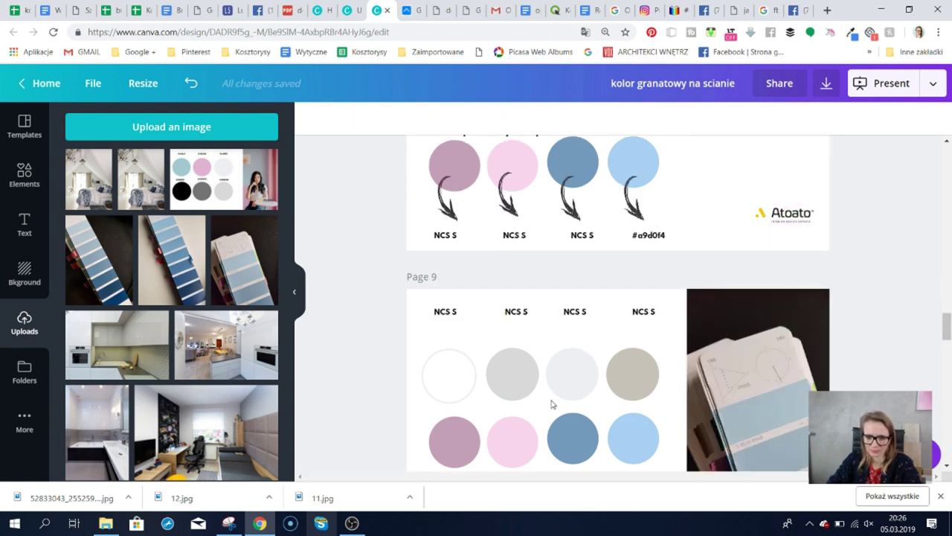
{"action": "scroll", "coordinate": [552, 402], "scroll_direction": "down", "scroll_amount": 3}
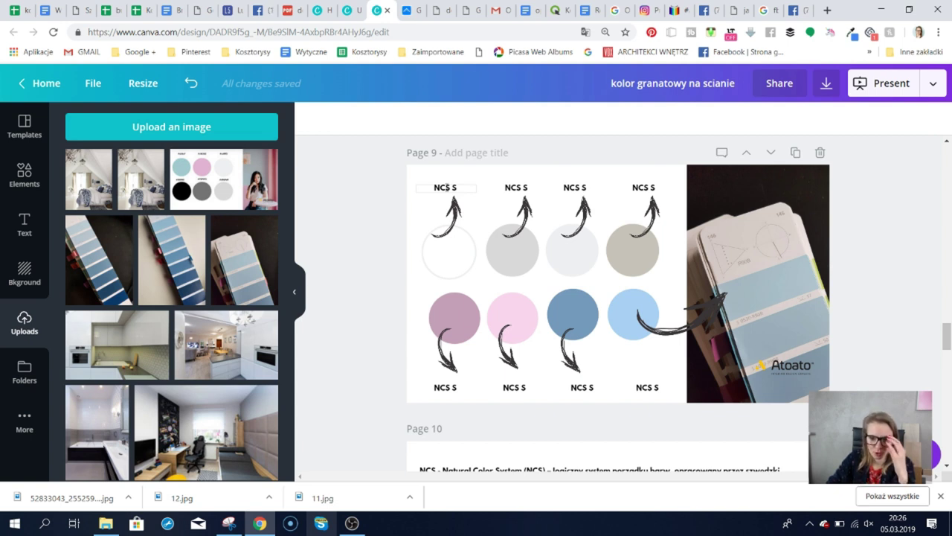
{"action": "left_click", "coordinate": [437, 188]}
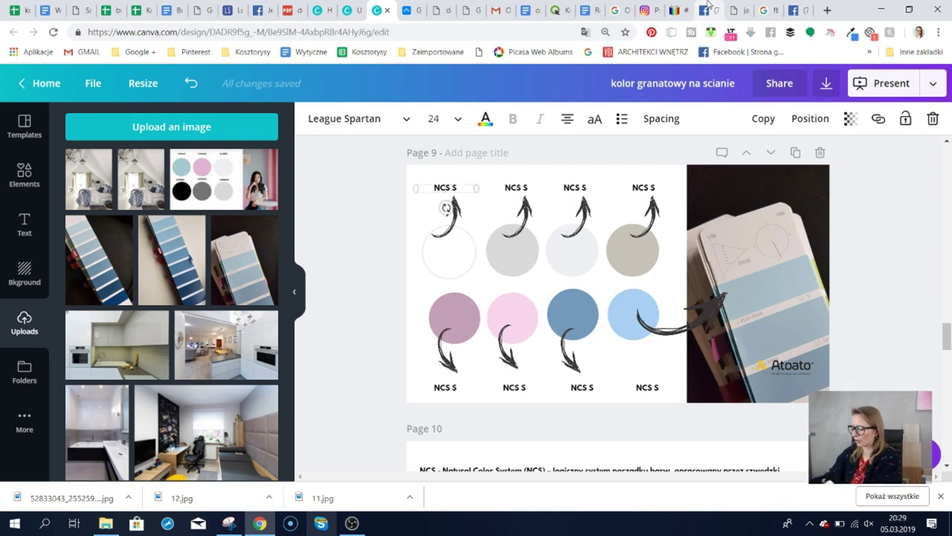
Check the live broadcast on Facebook again and return to Canva to view the NCS description on page 10.
{"action": "left_click", "coordinate": [707, 7]}
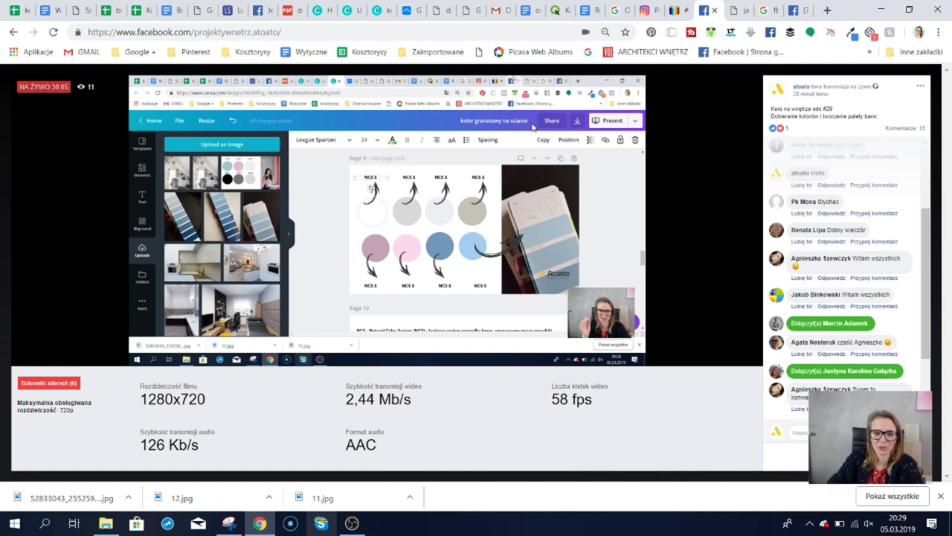
{"action": "left_click", "coordinate": [383, 10]}
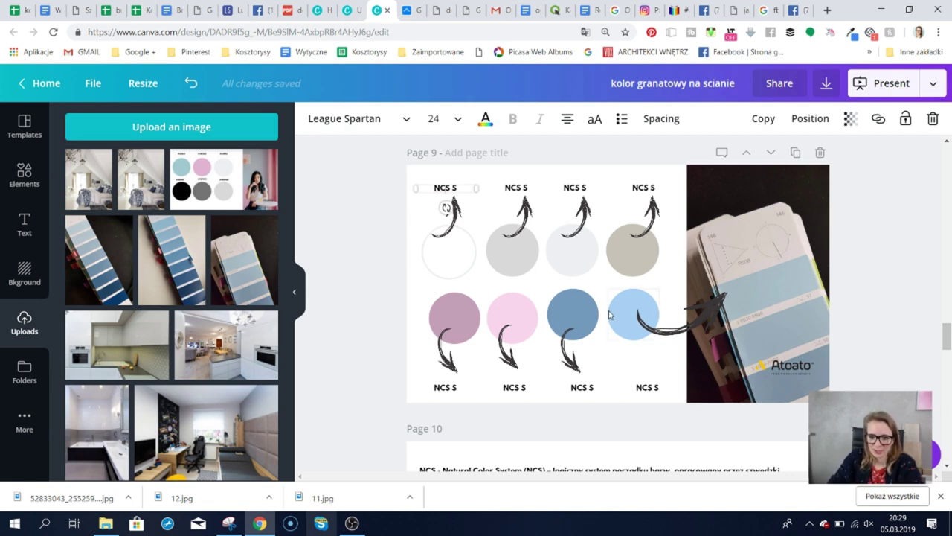
{"action": "scroll", "coordinate": [608, 315], "scroll_direction": "down", "scroll_amount": 1}
{"action": "scroll", "coordinate": [608, 315], "scroll_direction": "down", "scroll_amount": 3}
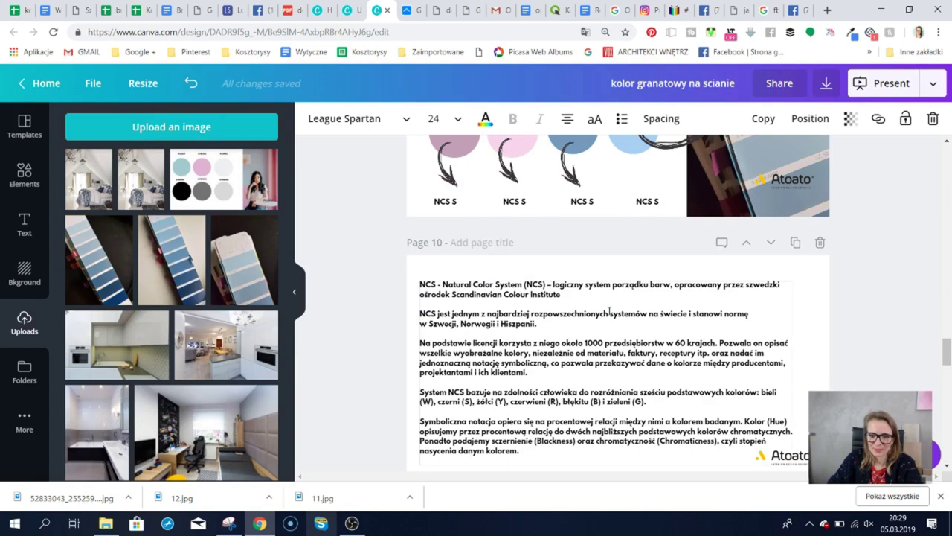
{"action": "scroll", "coordinate": [609, 311], "scroll_direction": "down", "scroll_amount": 3}
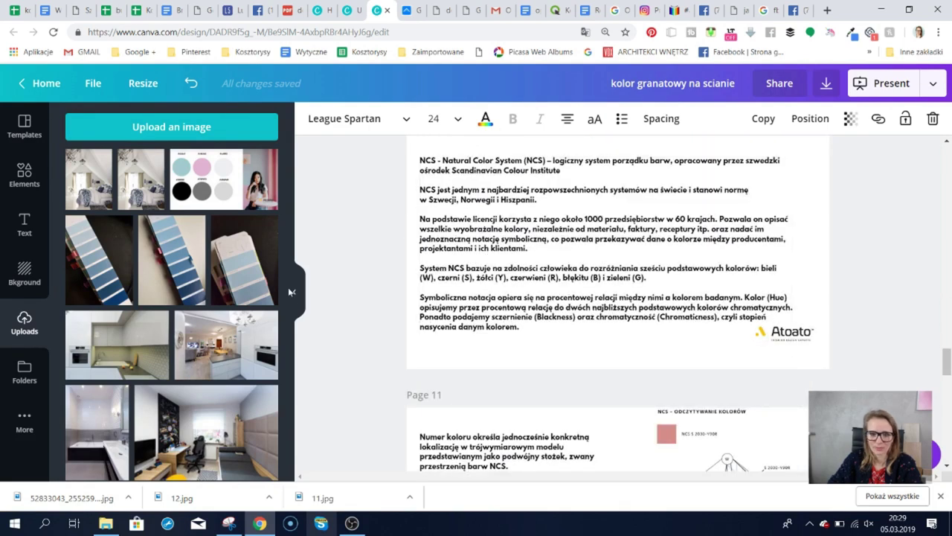
Collapse the side panel and set the canvas zoom to 50% to read the NCS description on page 10.
{"action": "left_click", "coordinate": [297, 296]}
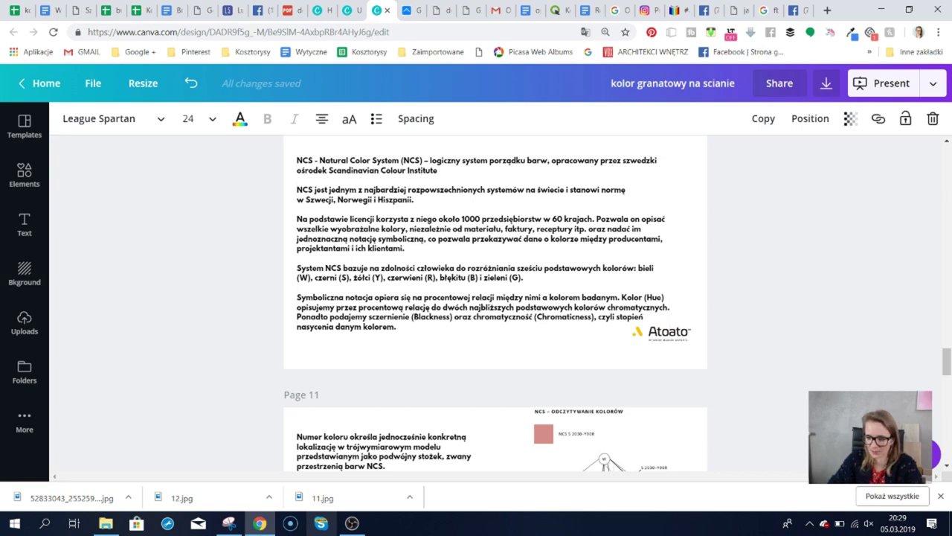
{"action": "left_click", "coordinate": [833, 456]}
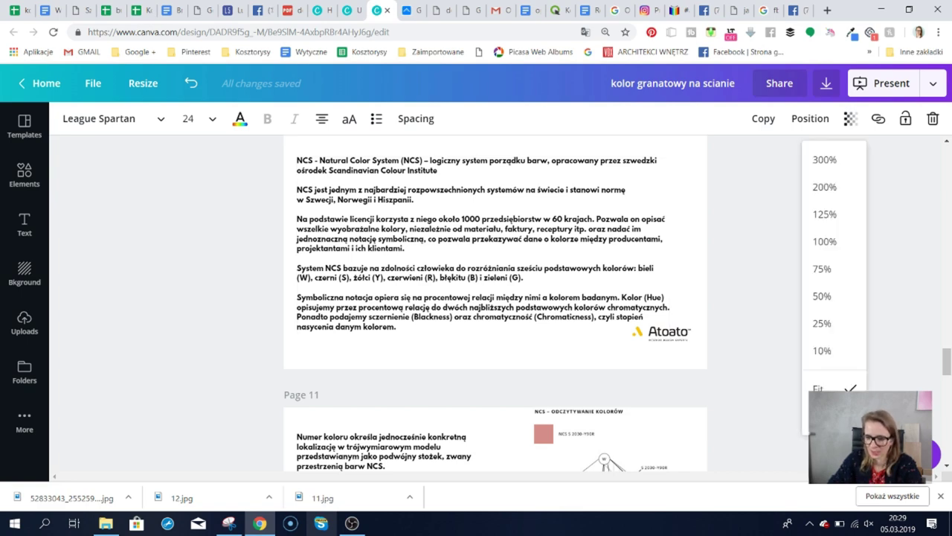
{"action": "left_click", "coordinate": [840, 245]}
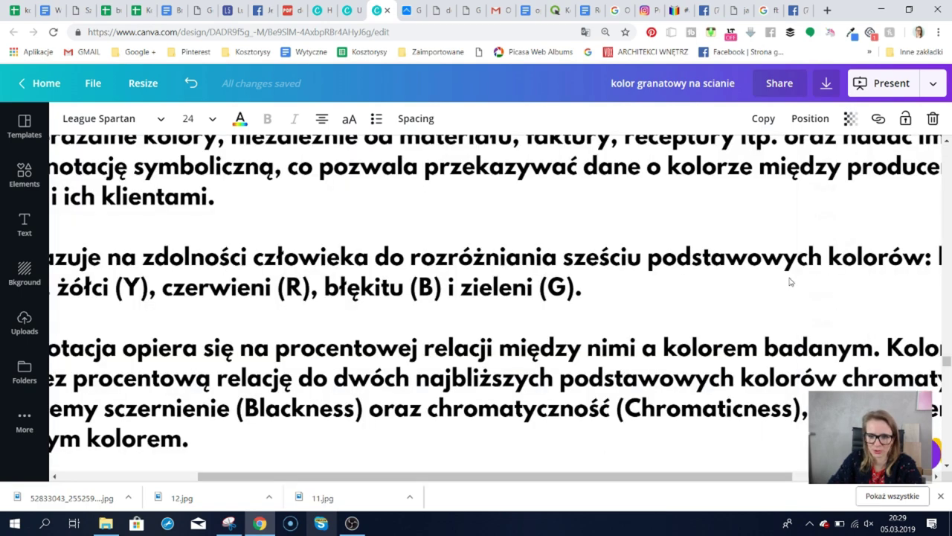
{"action": "left_click", "coordinate": [805, 457]}
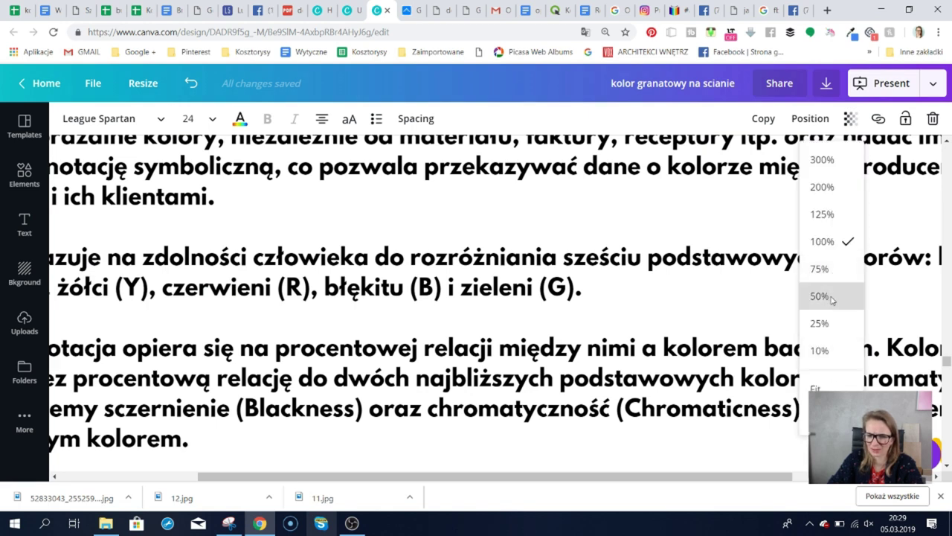
{"action": "left_click", "coordinate": [820, 296]}
{"action": "scroll", "coordinate": [748, 296], "scroll_direction": "up", "scroll_amount": 3}
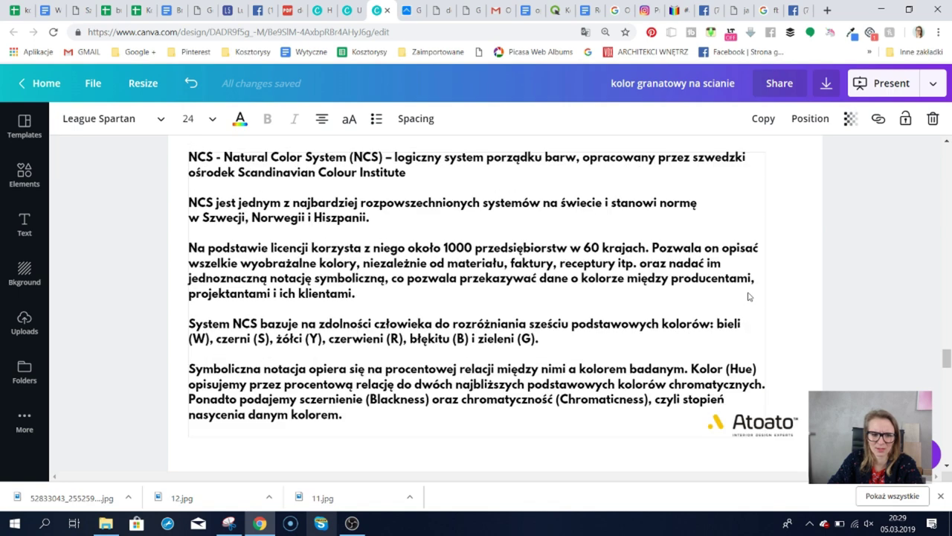
{"action": "scroll", "coordinate": [749, 296], "scroll_direction": "up", "scroll_amount": 1}
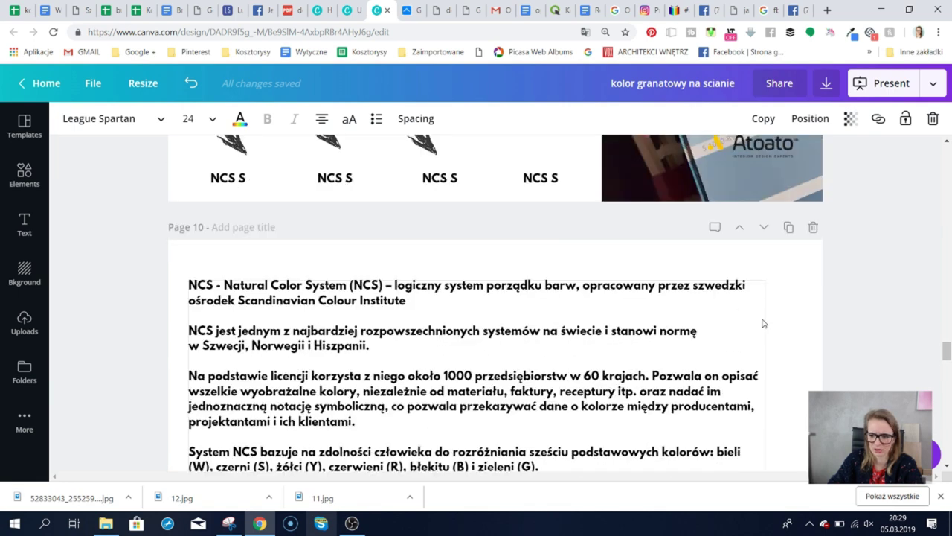
{"action": "scroll", "coordinate": [495, 298], "scroll_direction": "down", "scroll_amount": 3}
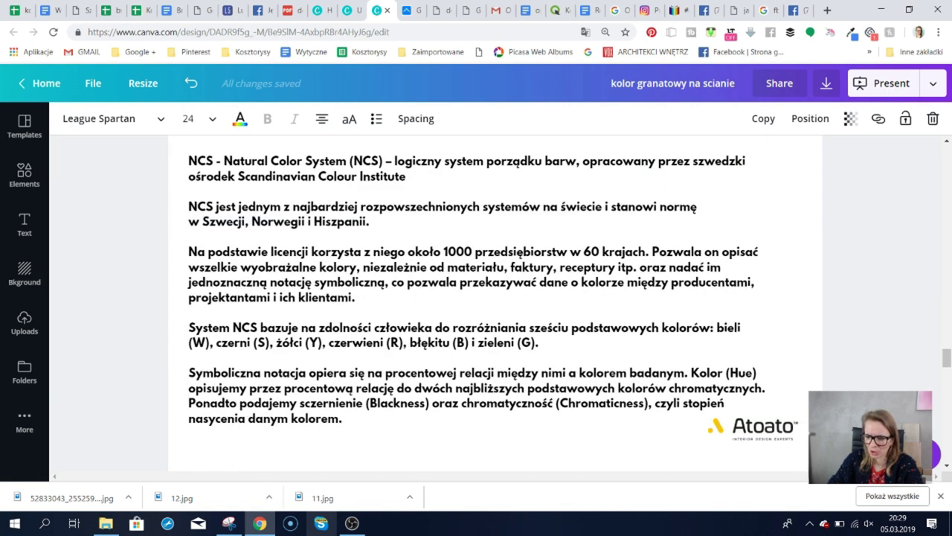
Try viewing page 10 at 25% zoom and set the zoom back to 50%.
{"action": "left_click", "coordinate": [836, 458]}
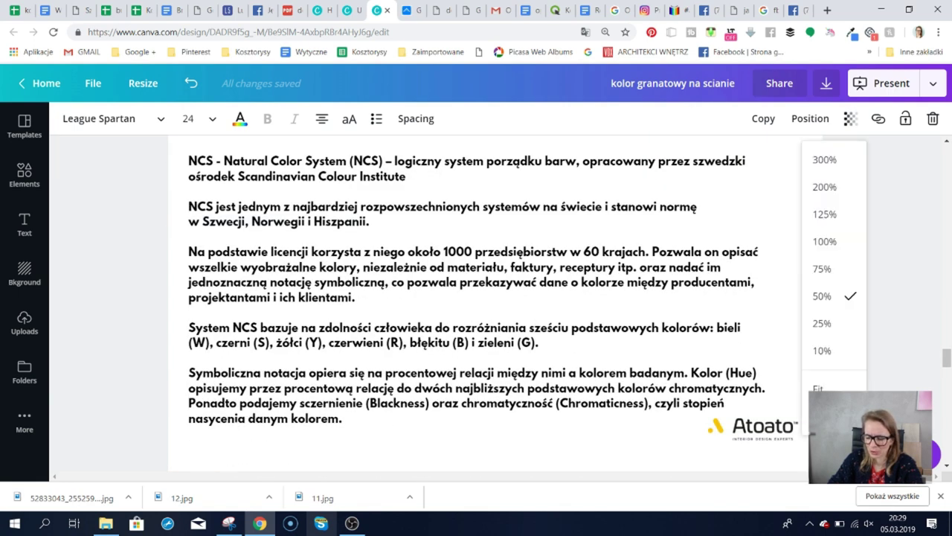
{"action": "left_click", "coordinate": [830, 326]}
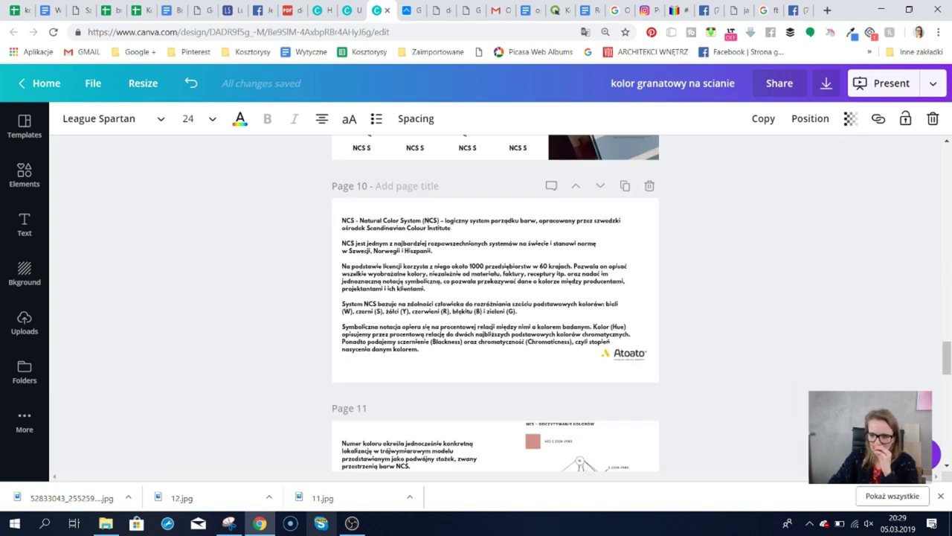
{"action": "left_click", "coordinate": [837, 457]}
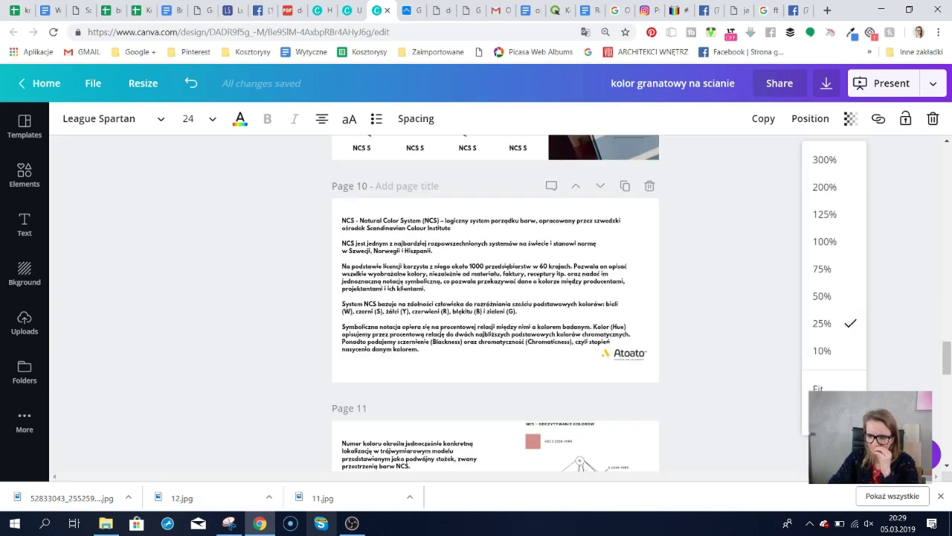
{"action": "left_click", "coordinate": [824, 297]}
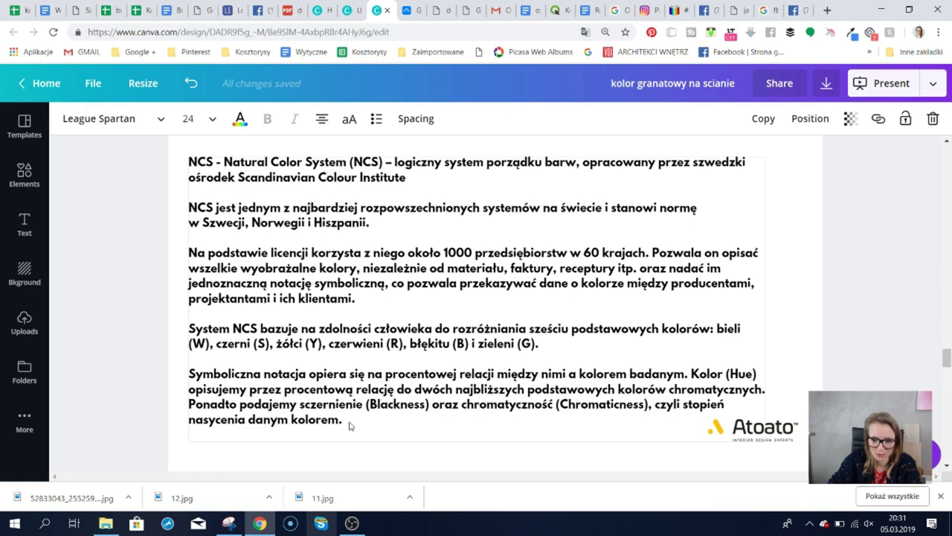
Examine the page 11 explanation of the S 2030-Y90R notation and its double-cone colour diagram.
{"action": "scroll", "coordinate": [459, 418], "scroll_direction": "down", "scroll_amount": 1}
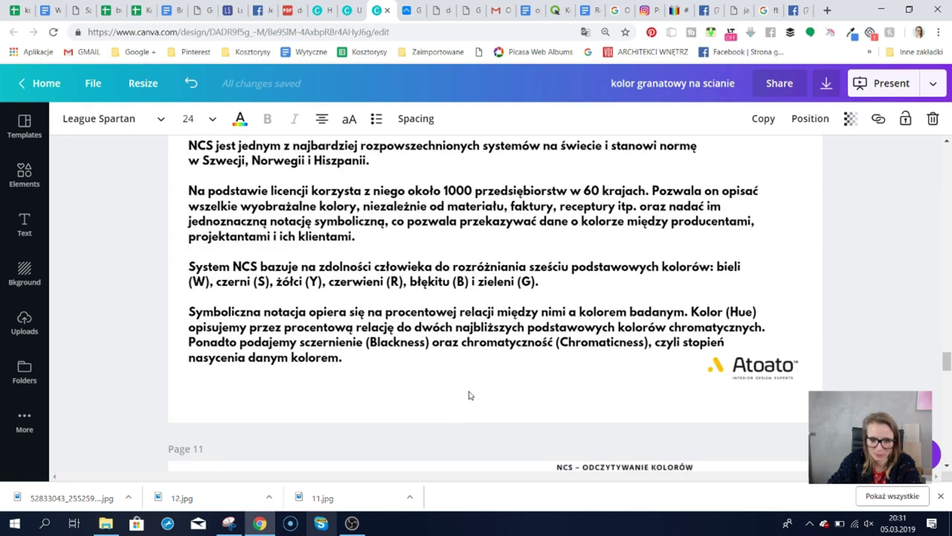
{"action": "scroll", "coordinate": [468, 397], "scroll_direction": "down", "scroll_amount": 1}
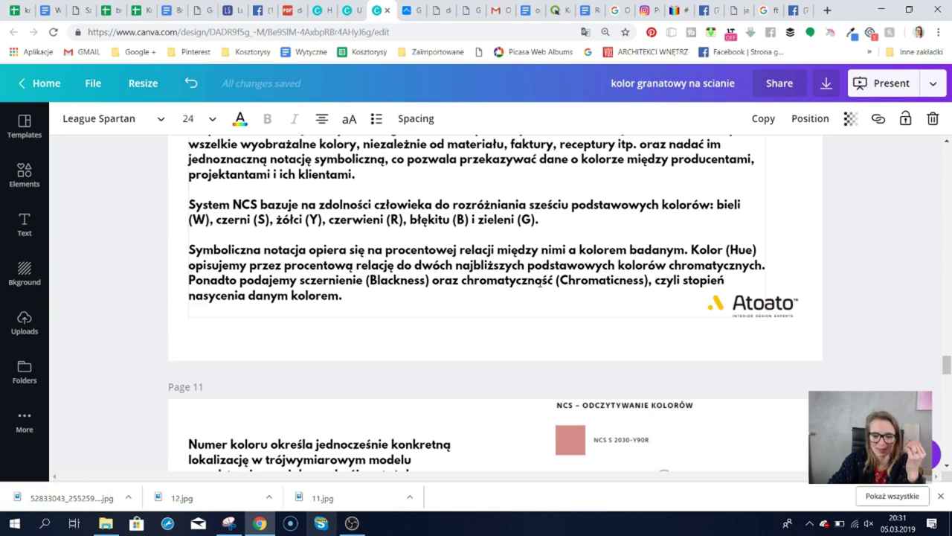
{"action": "scroll", "coordinate": [540, 285], "scroll_direction": "down", "scroll_amount": 4}
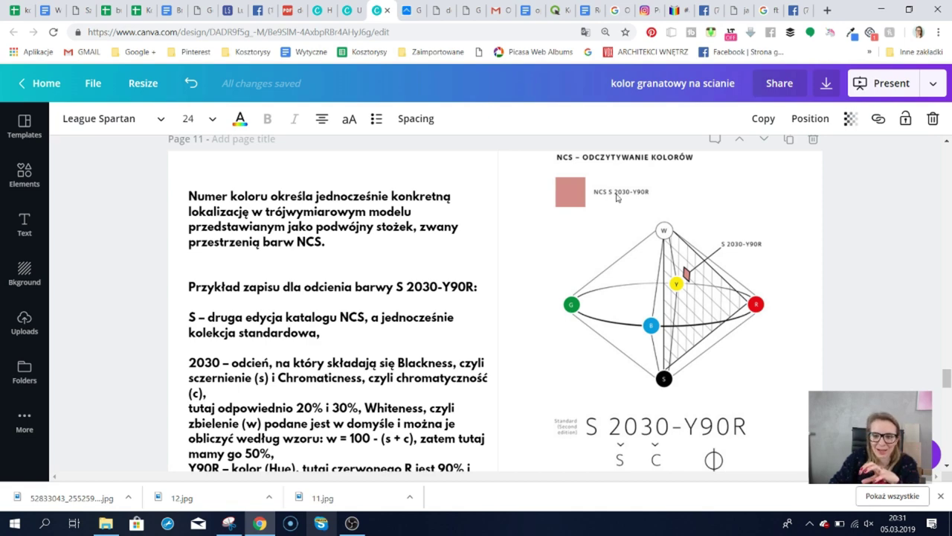
{"action": "scroll", "coordinate": [439, 313], "scroll_direction": "down", "scroll_amount": 2}
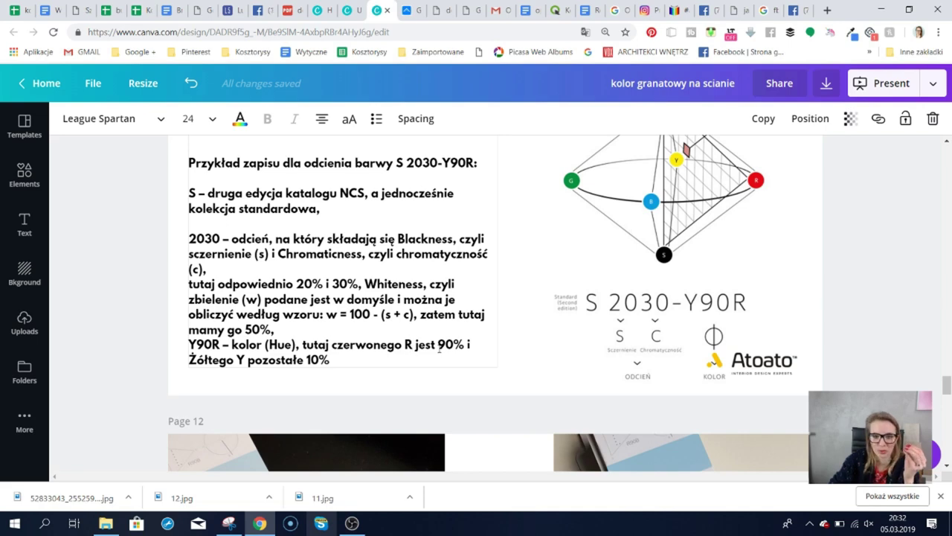
Revisit the NCS S labels on page 9 and the page 10 description, and reread the blackness, chromaticness and whiteness explanation on page 11.
{"action": "scroll", "coordinate": [855, 270], "scroll_direction": "up", "scroll_amount": 1}
{"action": "scroll", "coordinate": [558, 158], "scroll_direction": "up", "scroll_amount": 10}
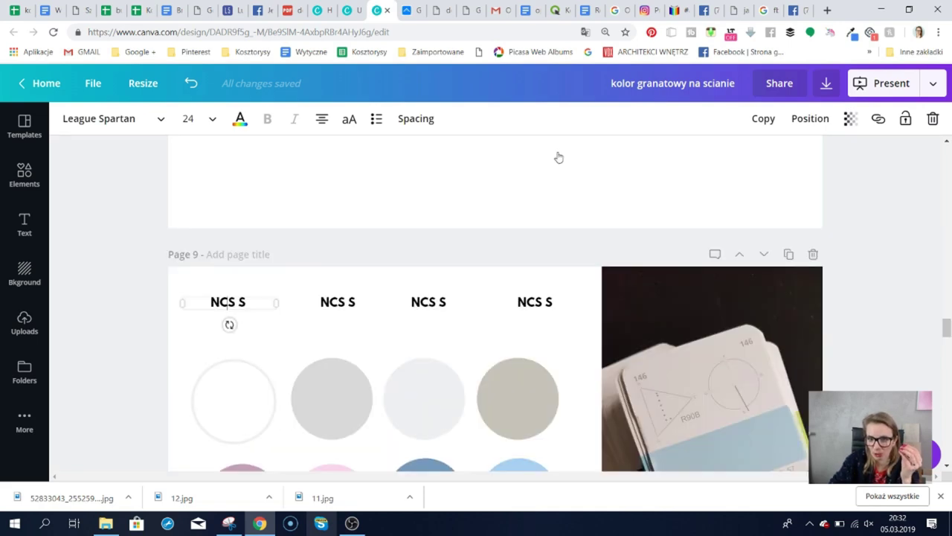
{"action": "scroll", "coordinate": [615, 306], "scroll_direction": "down", "scroll_amount": 2}
{"action": "scroll", "coordinate": [615, 306], "scroll_direction": "down", "scroll_amount": 6}
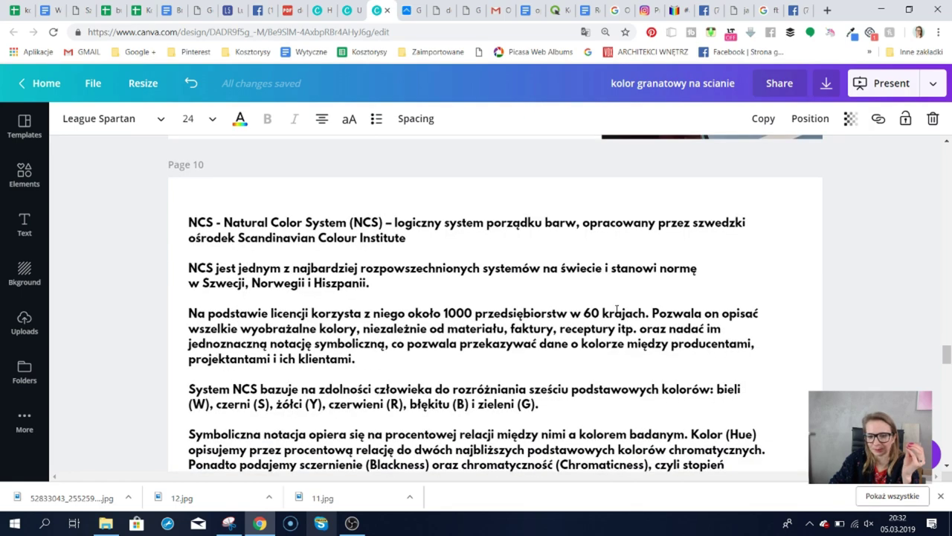
{"action": "scroll", "coordinate": [617, 309], "scroll_direction": "down", "scroll_amount": 1}
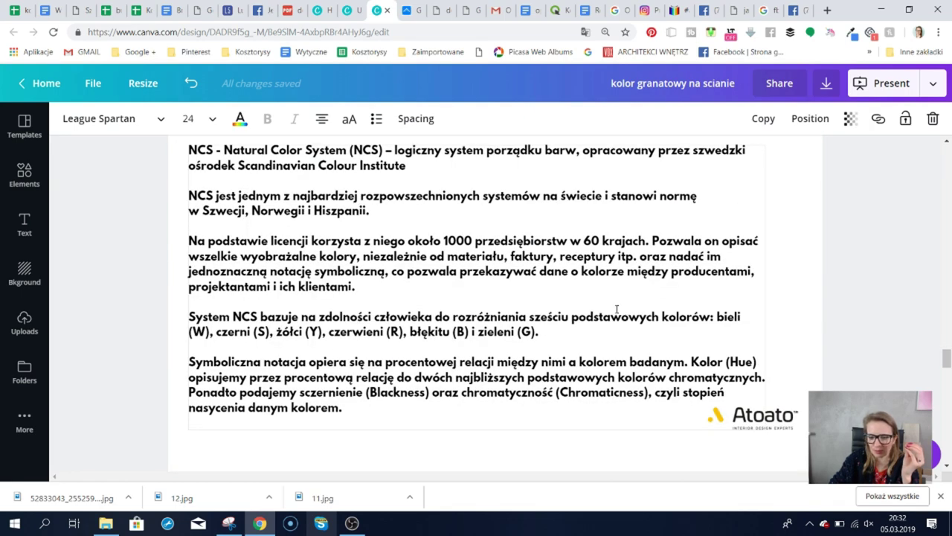
{"action": "scroll", "coordinate": [617, 310], "scroll_direction": "down", "scroll_amount": 5}
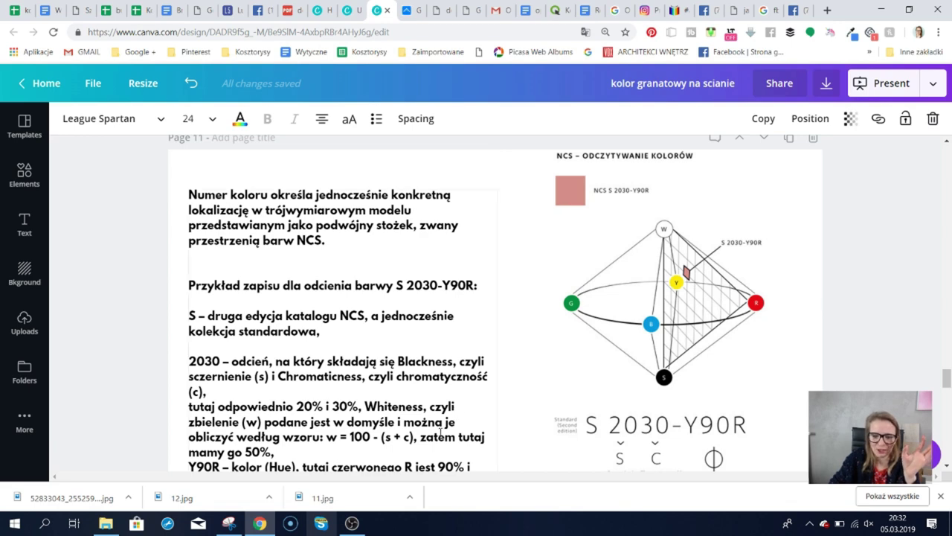
{"action": "scroll", "coordinate": [443, 435], "scroll_direction": "down", "scroll_amount": 1}
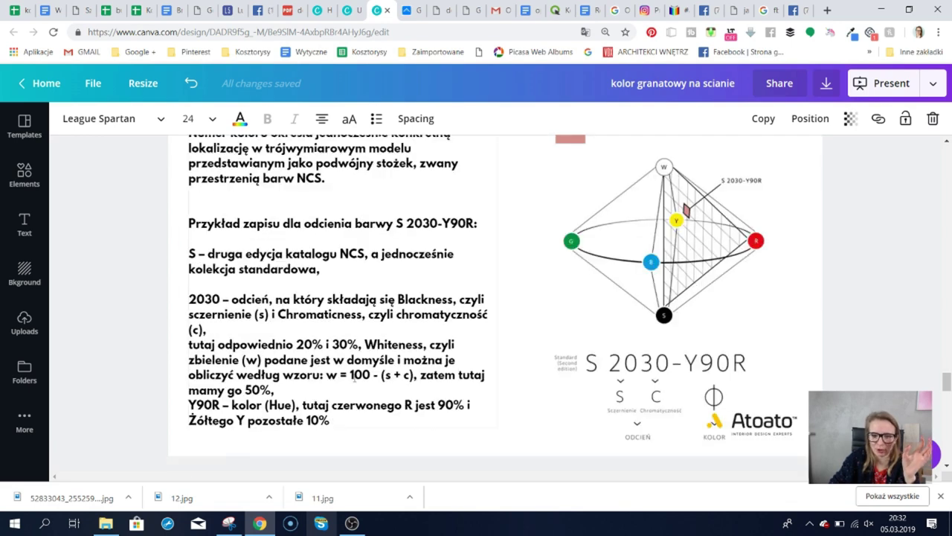
Switch to OBS Studio and enlarge the webcam source over the cover image in the scene preview.
{"action": "scroll", "coordinate": [573, 197], "scroll_direction": "up", "scroll_amount": 1}
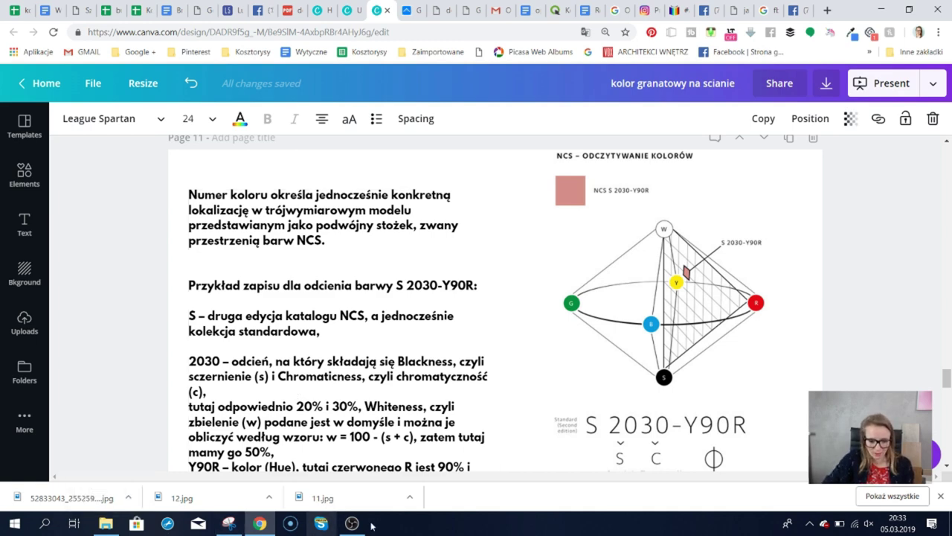
{"action": "left_click", "coordinate": [335, 482]}
{"action": "left_click_drag", "start_coordinate": [361, 279], "coordinate": [146, 113]}
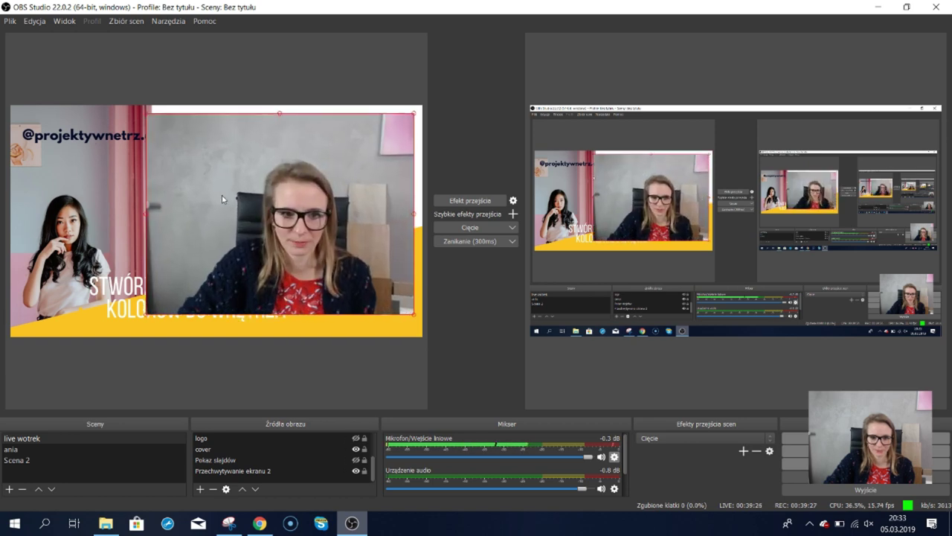
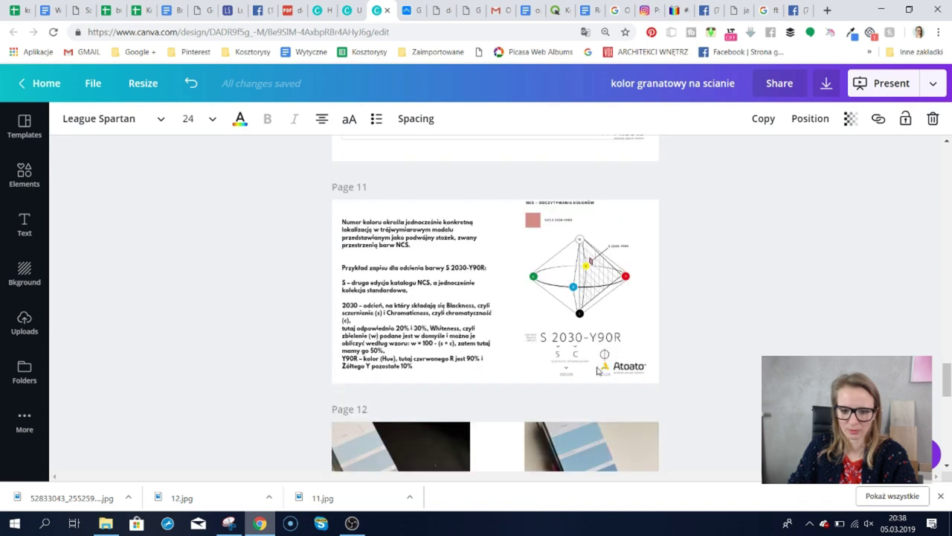
Look through pages 11 to 14, including the swatch photos and blank palette template, and return to the palettes on pages 8 and 9.
{"action": "scroll", "coordinate": [597, 367], "scroll_direction": "down", "scroll_amount": 5}
{"action": "scroll", "coordinate": [597, 368], "scroll_direction": "down", "scroll_amount": 3}
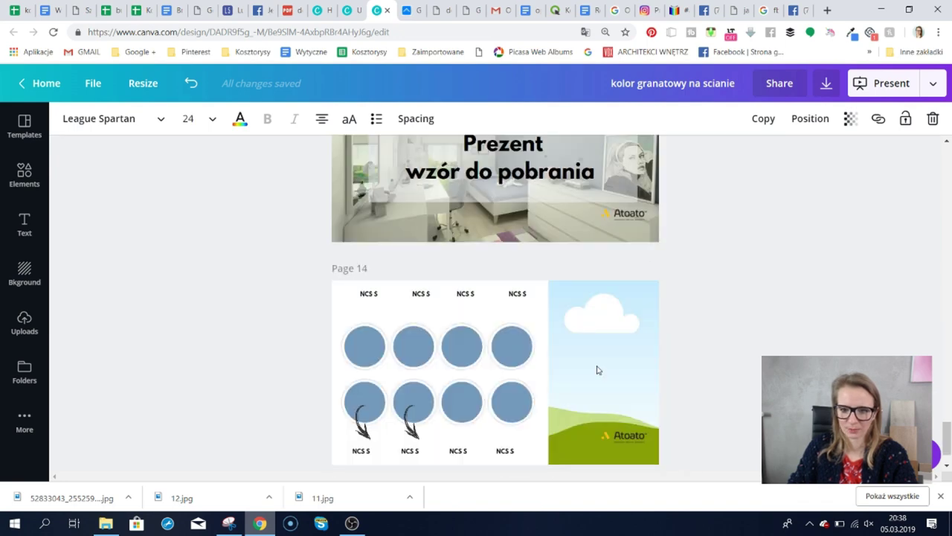
{"action": "scroll", "coordinate": [597, 369], "scroll_direction": "up", "scroll_amount": 2}
{"action": "scroll", "coordinate": [597, 370], "scroll_direction": "up", "scroll_amount": 2}
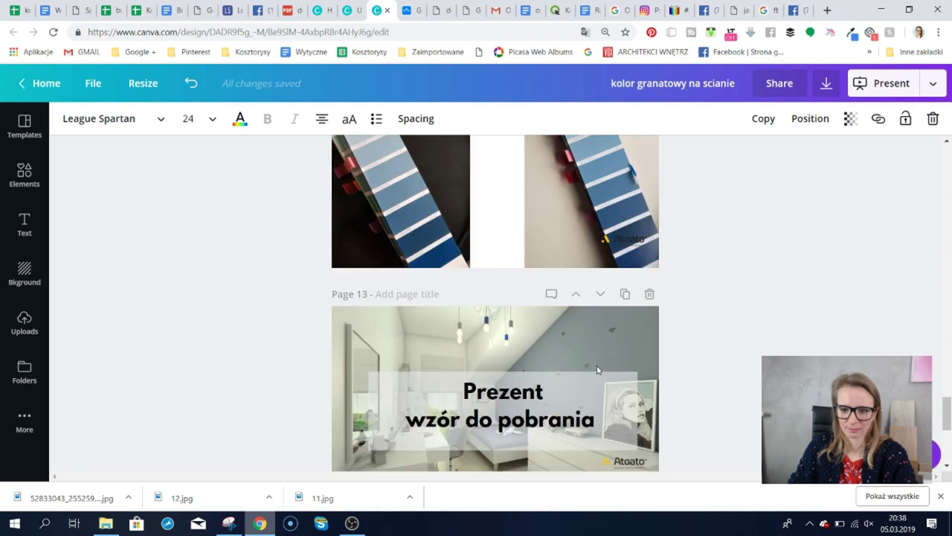
{"action": "scroll", "coordinate": [597, 370], "scroll_direction": "up", "scroll_amount": 1}
{"action": "scroll", "coordinate": [625, 376], "scroll_direction": "up", "scroll_amount": 12}
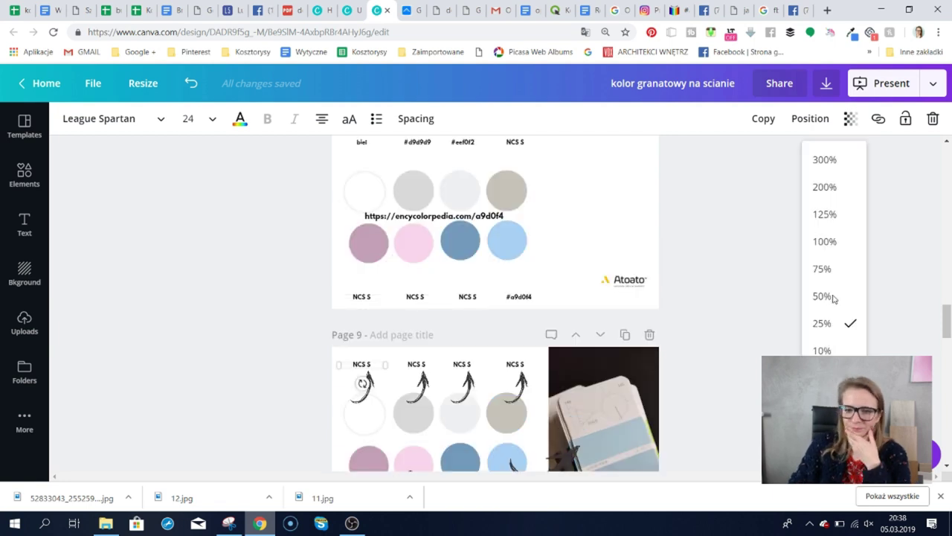
{"action": "left_click", "coordinate": [691, 305]}
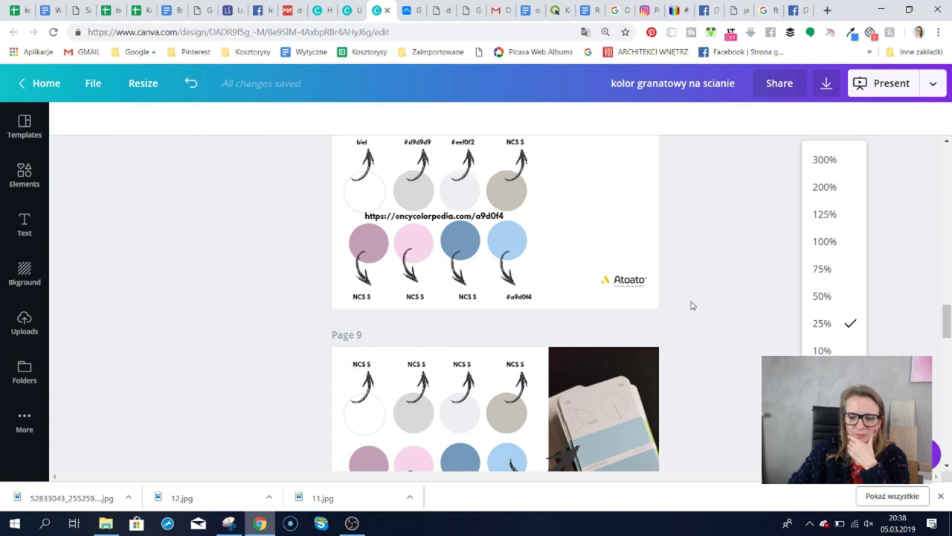
{"action": "left_click", "coordinate": [690, 304]}
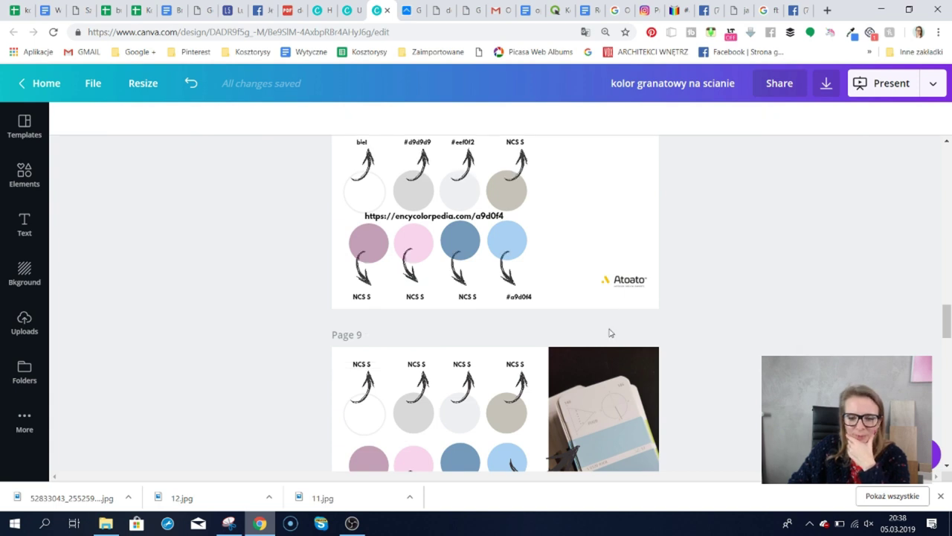
Set the canvas zoom to 50% on page 12 and compare the NCS swatch photos on dark and light backgrounds.
{"action": "scroll", "coordinate": [525, 366], "scroll_direction": "down", "scroll_amount": 3}
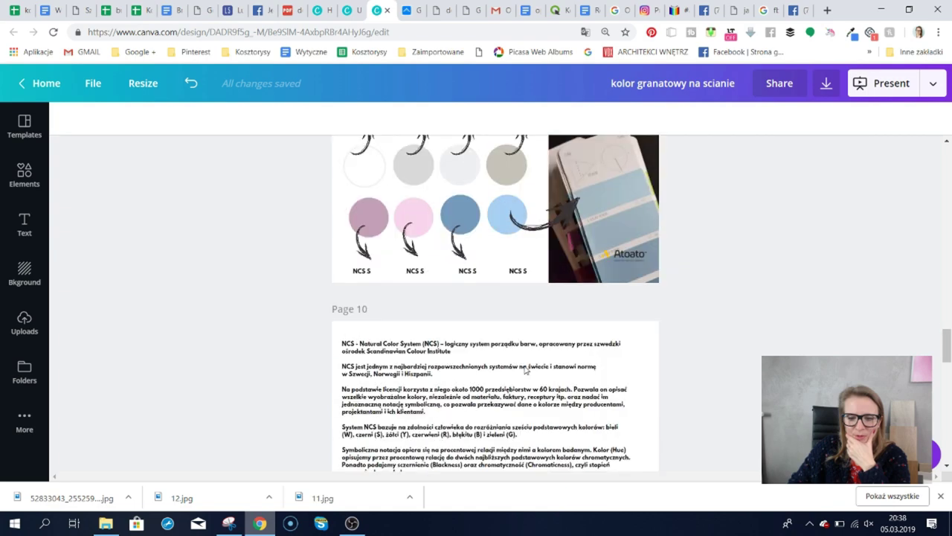
{"action": "scroll", "coordinate": [526, 369], "scroll_direction": "down", "scroll_amount": 6}
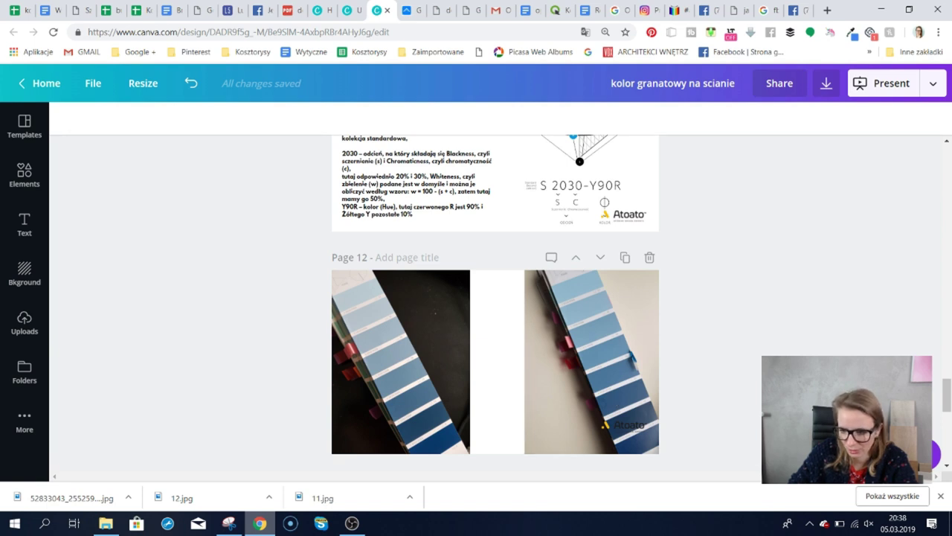
{"action": "left_click", "coordinate": [833, 464]}
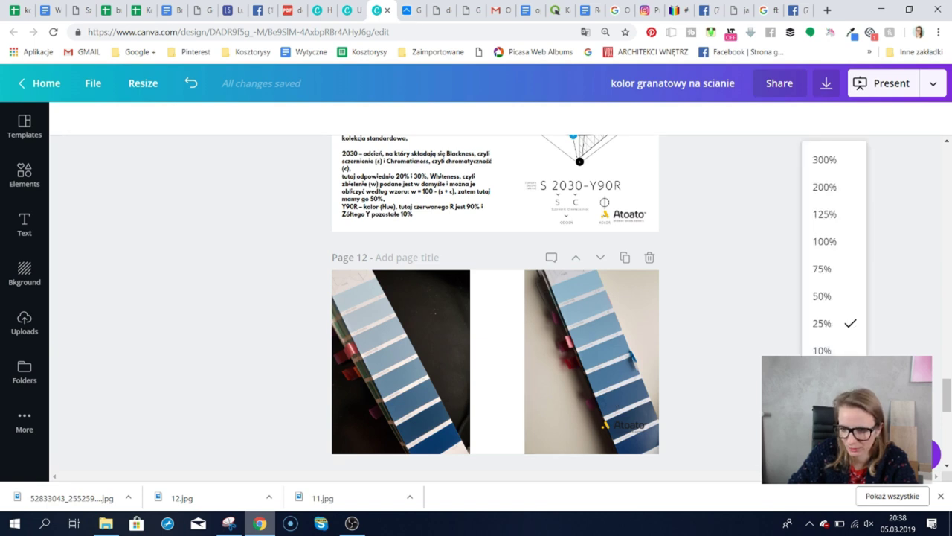
{"action": "left_click", "coordinate": [822, 296]}
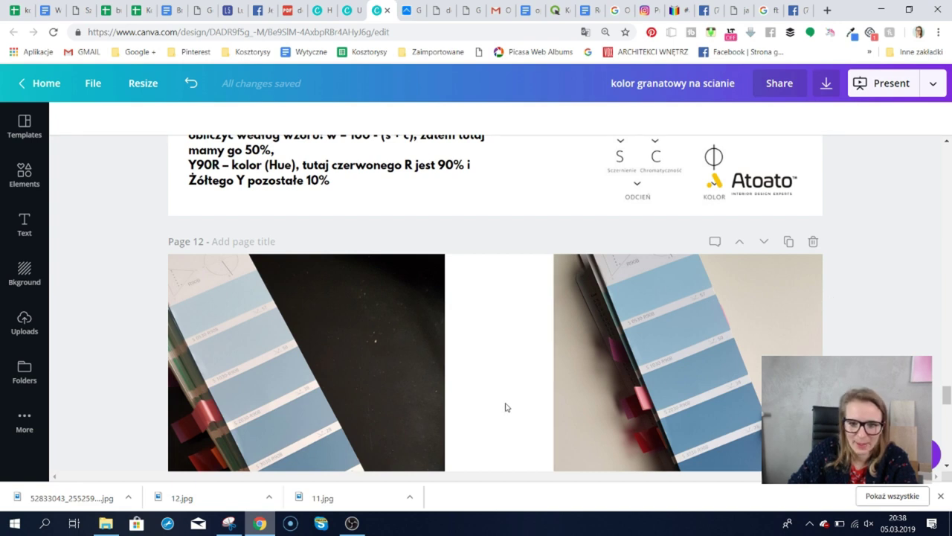
{"action": "scroll", "coordinate": [505, 407], "scroll_direction": "down", "scroll_amount": 3}
{"action": "scroll", "coordinate": [505, 407], "scroll_direction": "down", "scroll_amount": 2}
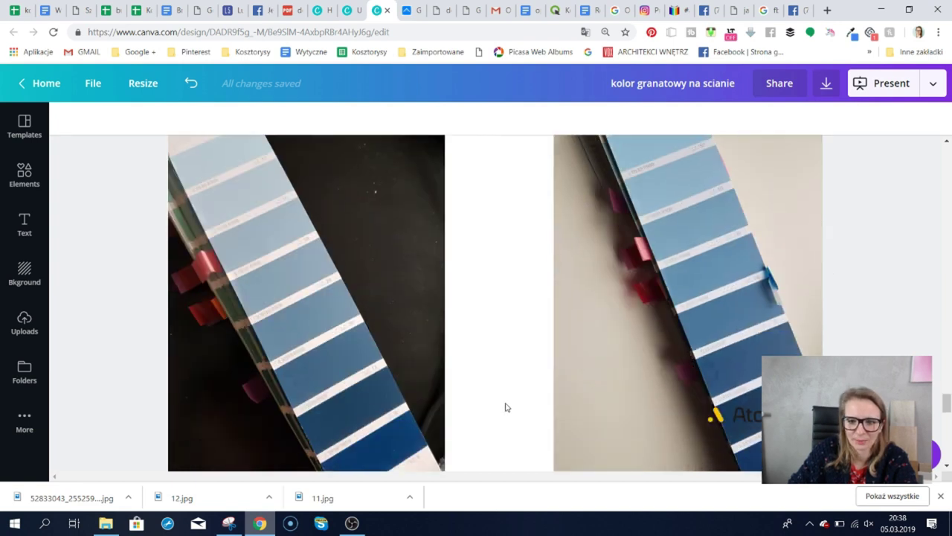
{"action": "scroll", "coordinate": [505, 407], "scroll_direction": "up", "scroll_amount": 2}
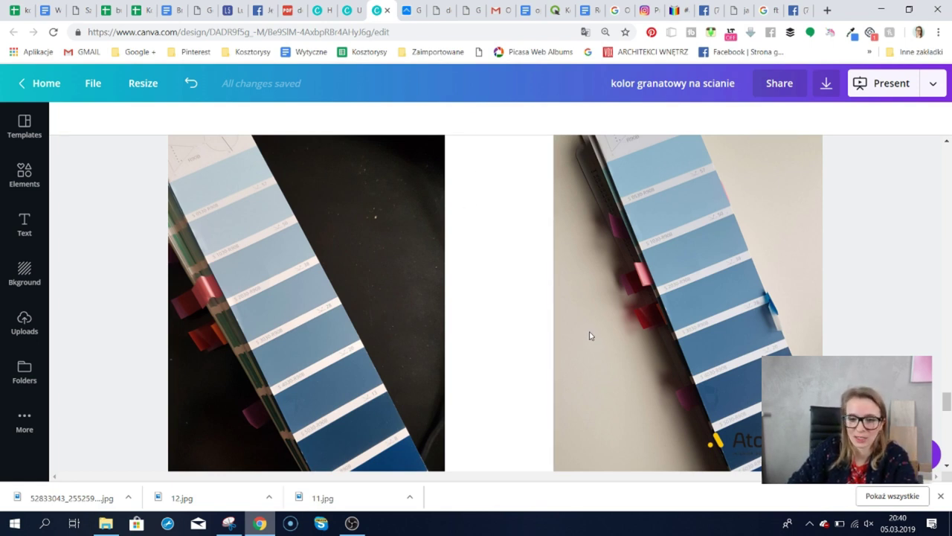
Set the canvas zoom to 25% on page 14 and fill its photo frame with the uploaded attic bedroom picture.
{"action": "scroll", "coordinate": [589, 336], "scroll_direction": "down", "scroll_amount": 3}
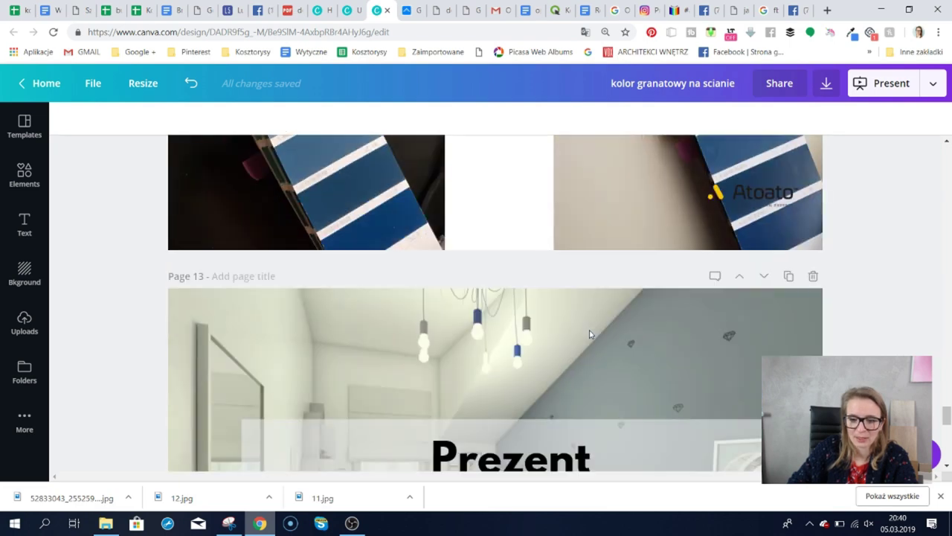
{"action": "scroll", "coordinate": [590, 330], "scroll_direction": "down", "scroll_amount": 2}
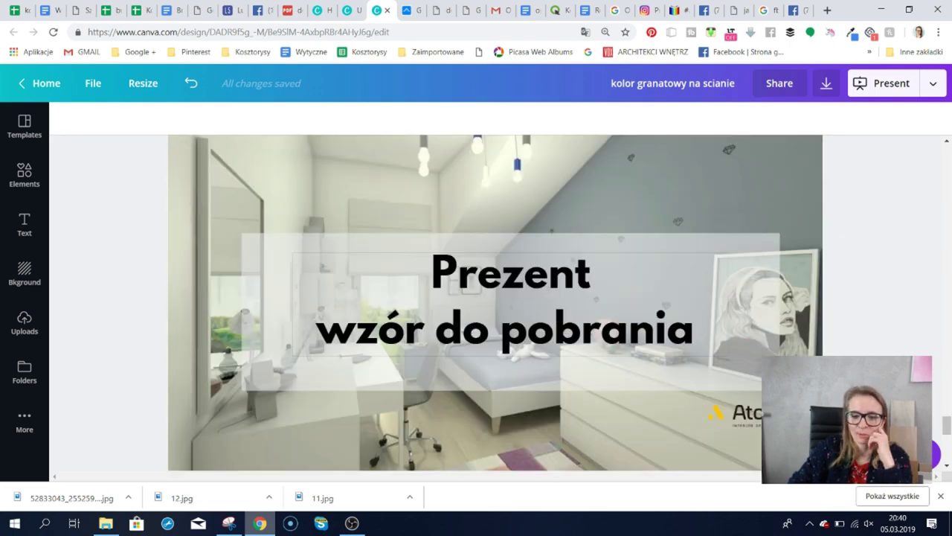
{"action": "scroll", "coordinate": [589, 334], "scroll_direction": "down", "scroll_amount": 2}
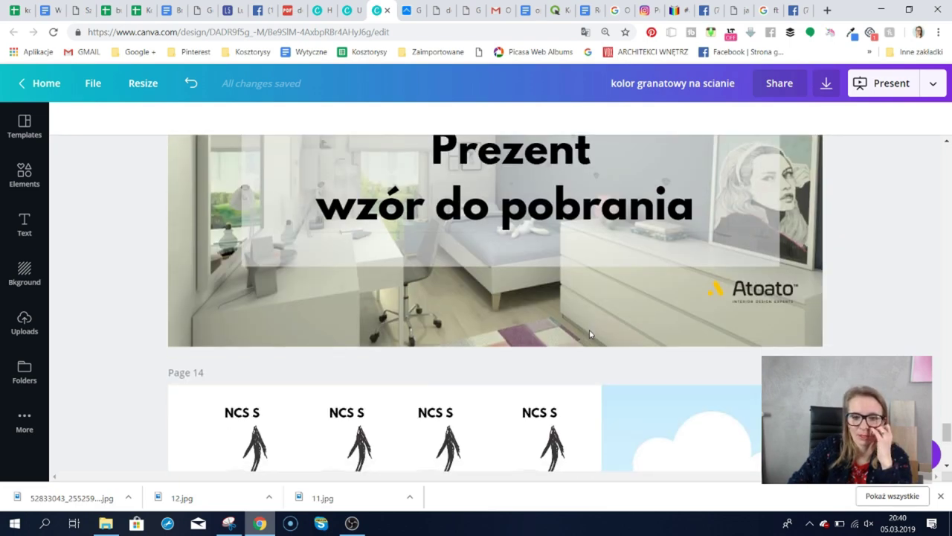
{"action": "scroll", "coordinate": [589, 334], "scroll_direction": "down", "scroll_amount": 2}
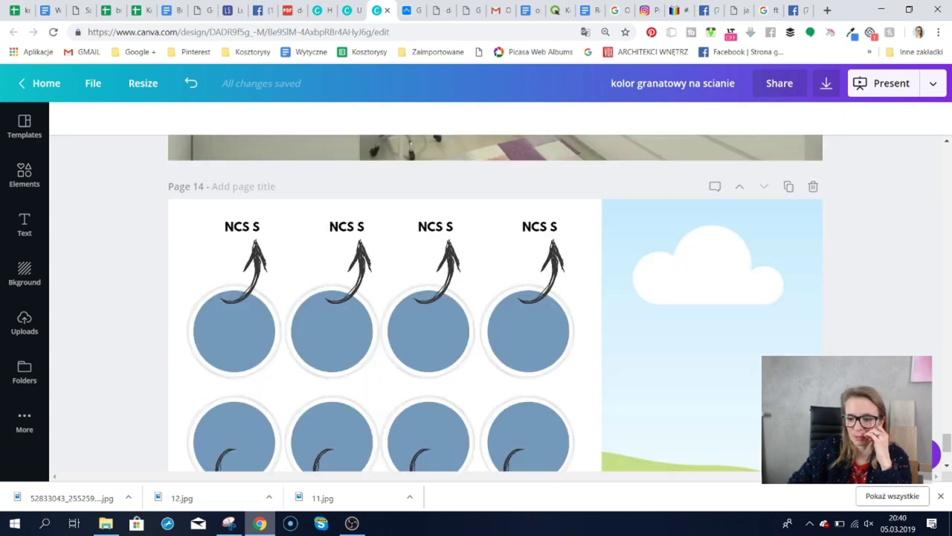
{"action": "left_click", "coordinate": [841, 454]}
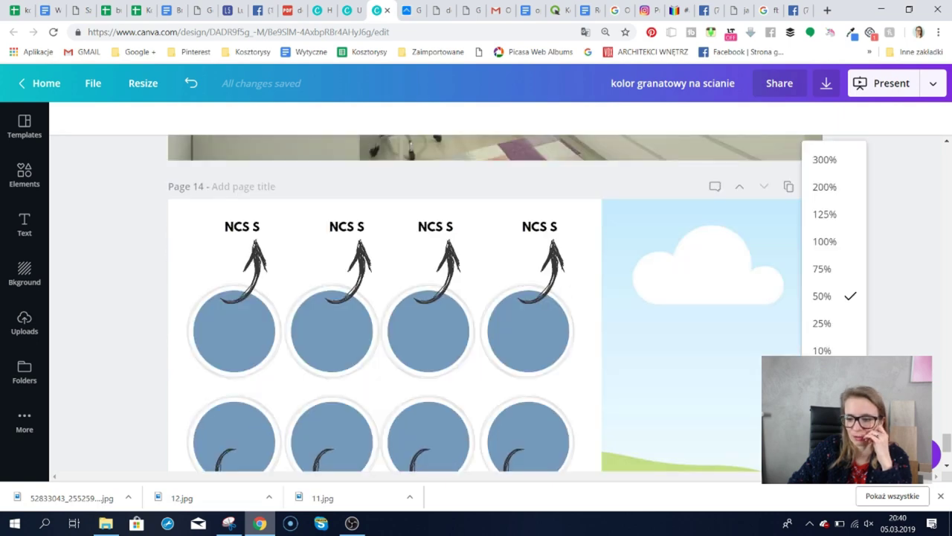
{"action": "left_click", "coordinate": [825, 328]}
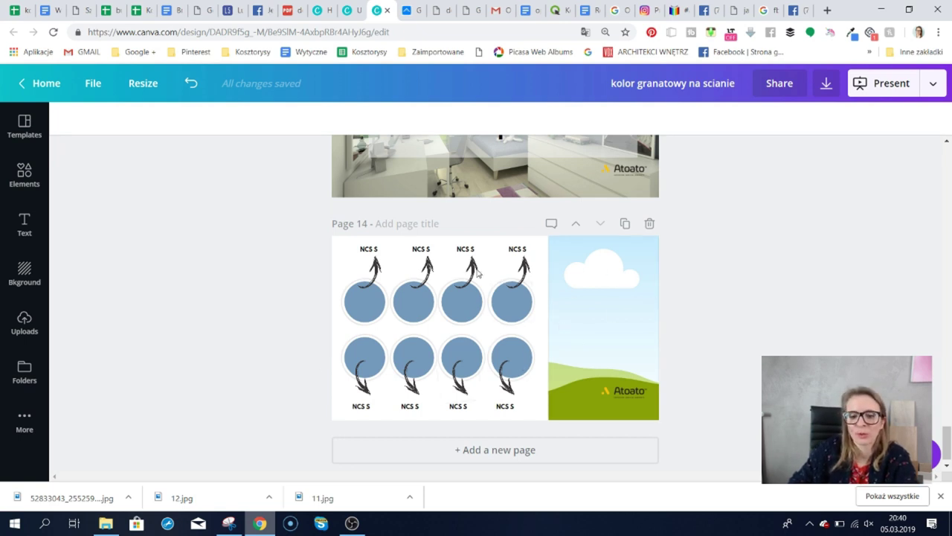
{"action": "left_click", "coordinate": [23, 324]}
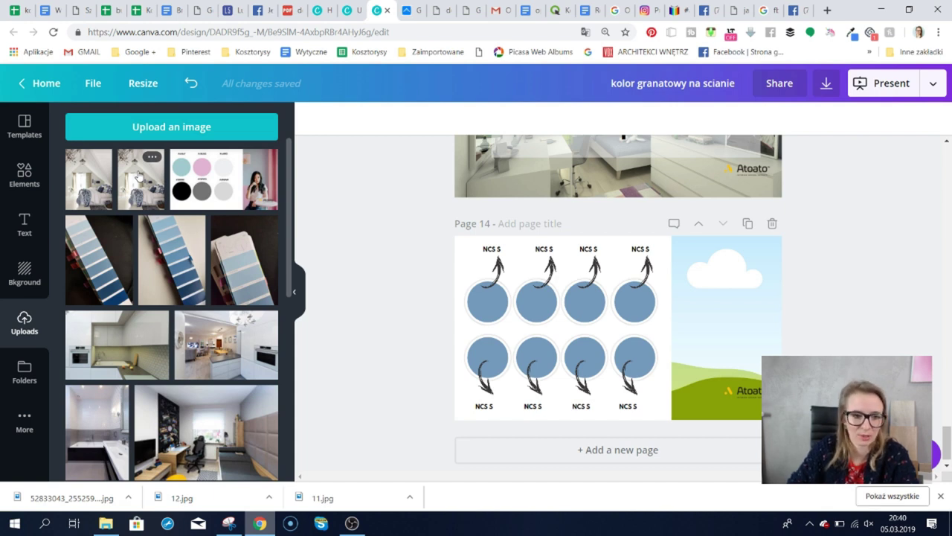
{"action": "left_click_drag", "start_coordinate": [139, 180], "coordinate": [720, 304]}
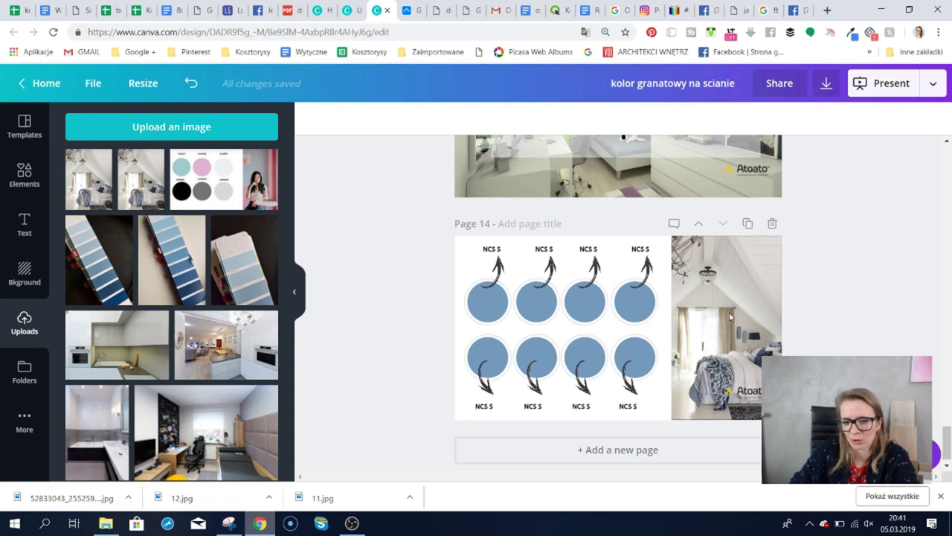
Recolour the first upper-row circle on page 14 with the very pale blue document colour and the second with #b5c4d1.
{"action": "left_click", "coordinate": [482, 307]}
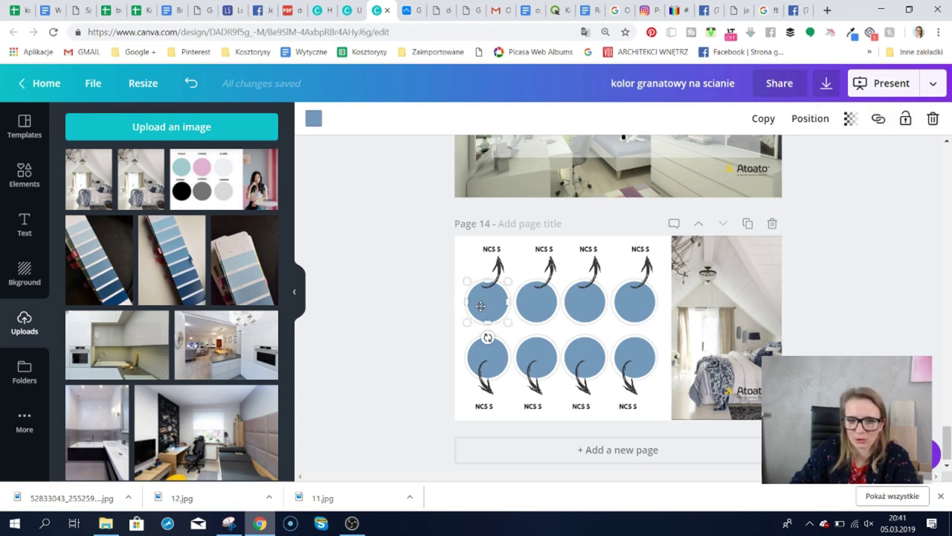
{"action": "left_click", "coordinate": [314, 120]}
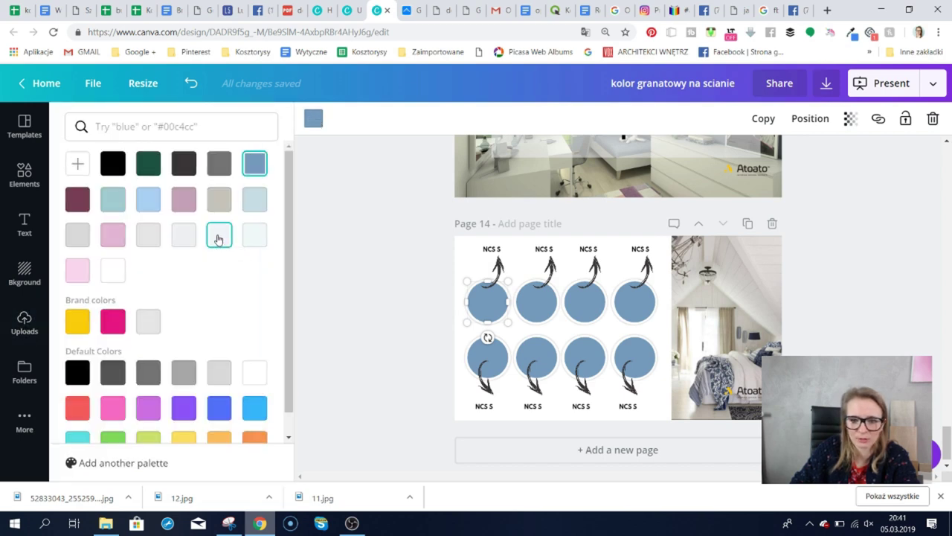
{"action": "left_click", "coordinate": [219, 236]}
{"action": "left_click", "coordinate": [534, 298]}
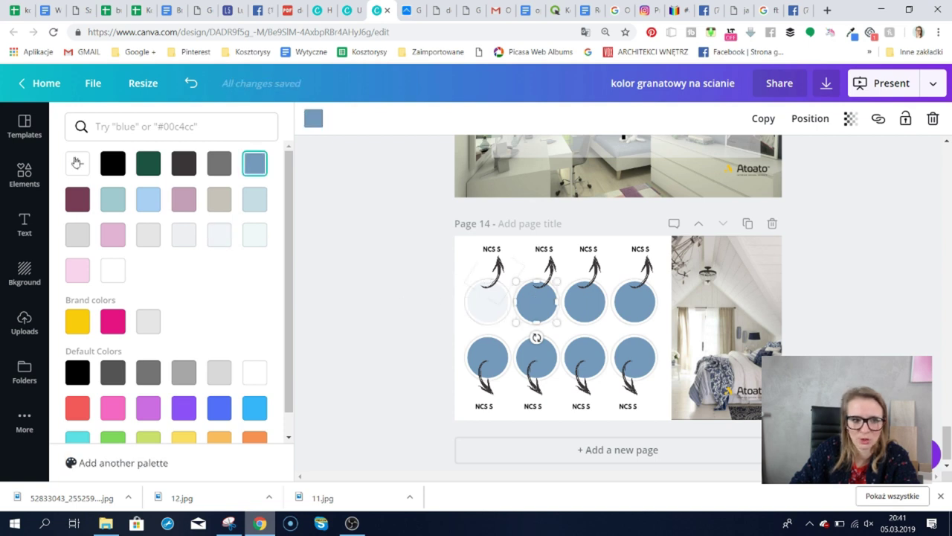
{"action": "left_click", "coordinate": [77, 162]}
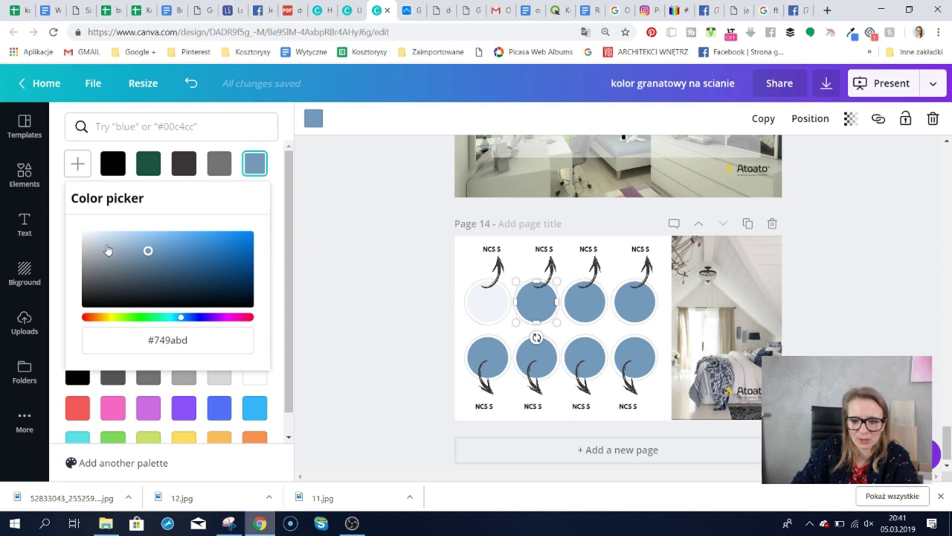
{"action": "left_click", "coordinate": [111, 254]}
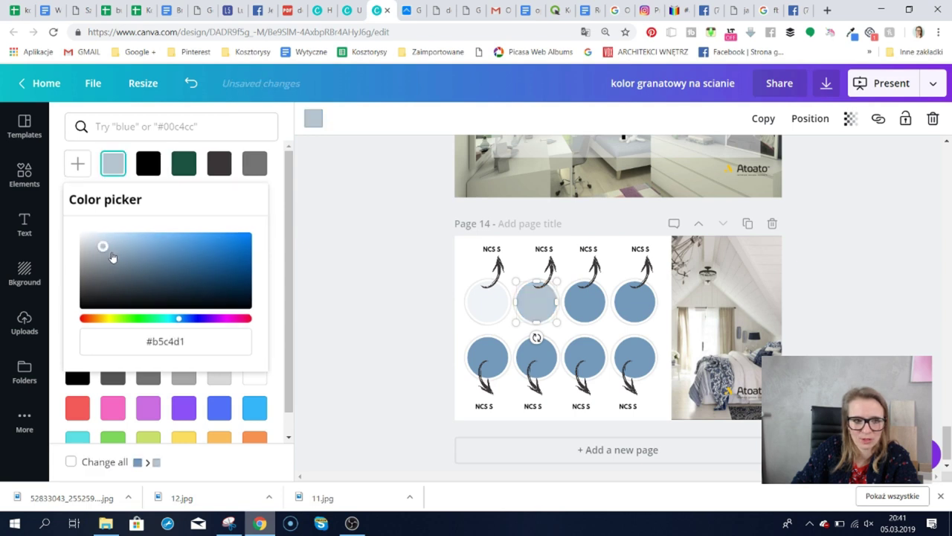
Recolour the third upper-row circle on page 14 with #88939d and the fourth with #45596b.
{"action": "left_click", "coordinate": [588, 307]}
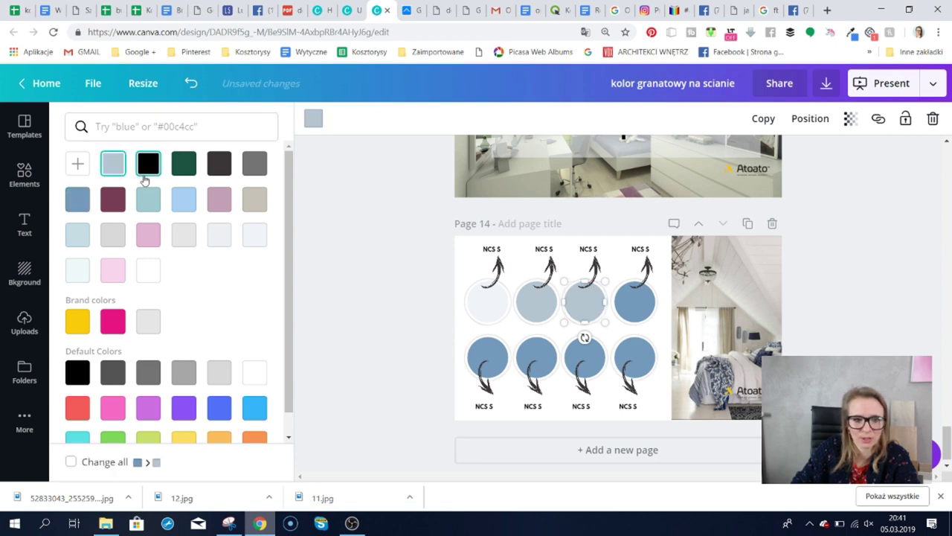
{"action": "left_click", "coordinate": [79, 162]}
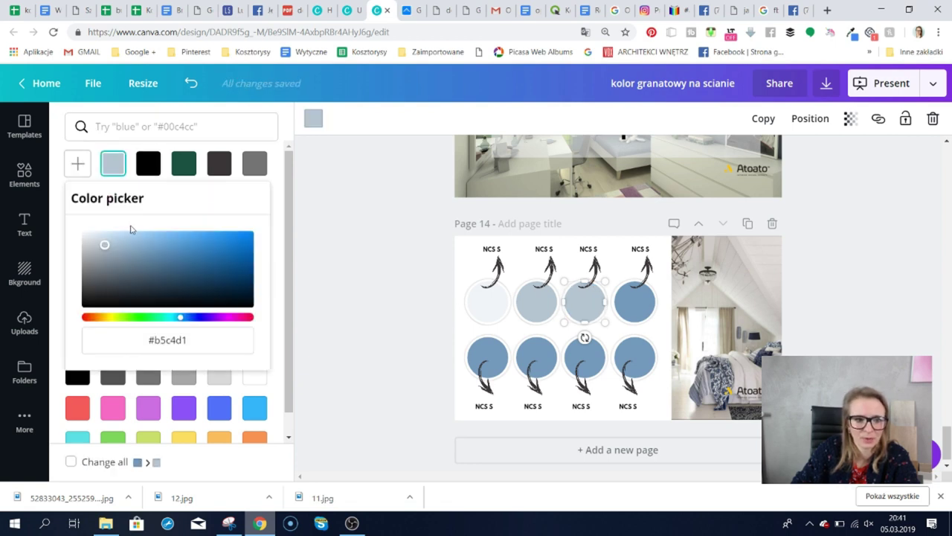
{"action": "left_click", "coordinate": [106, 262]}
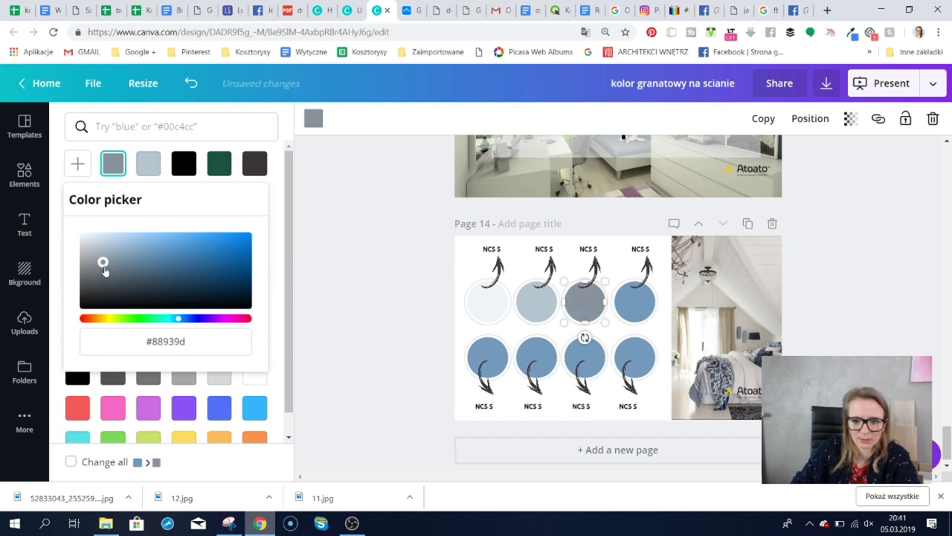
{"action": "left_click", "coordinate": [631, 307]}
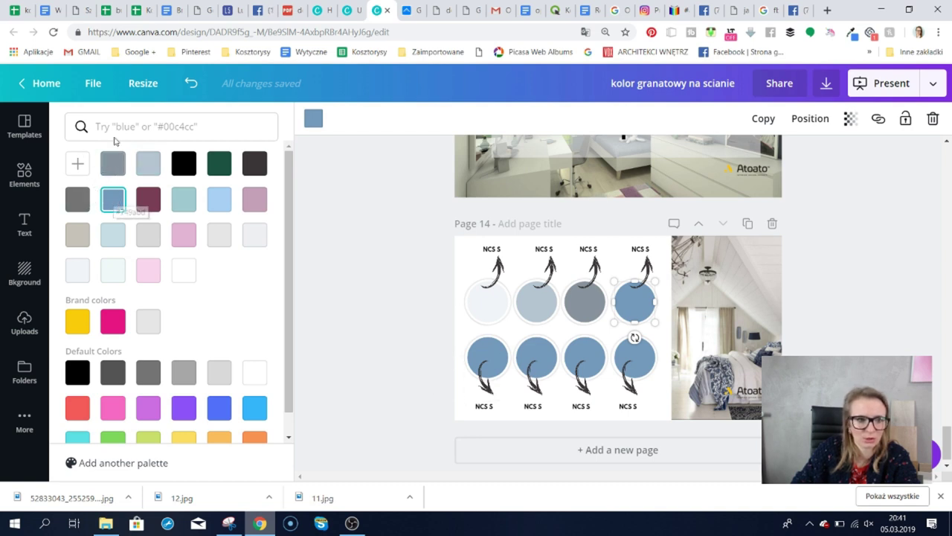
{"action": "left_click", "coordinate": [77, 163]}
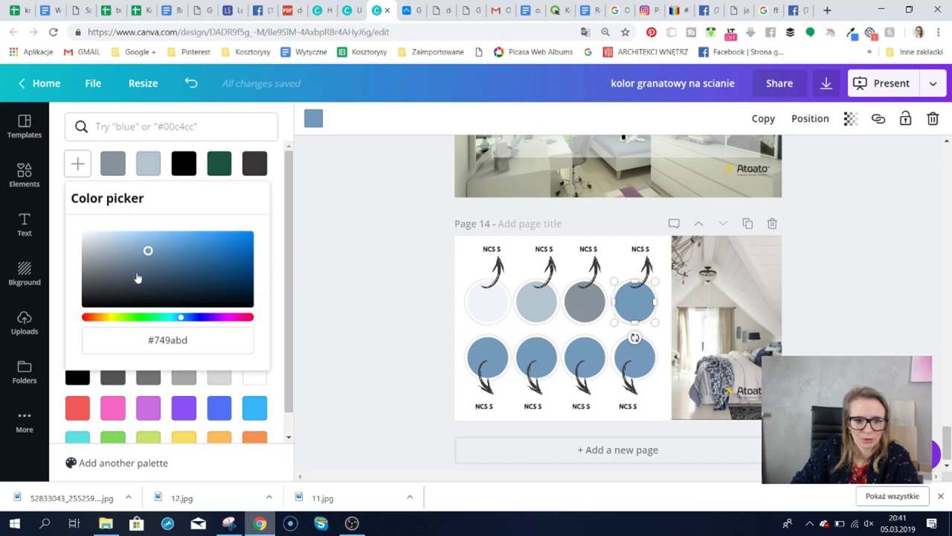
{"action": "left_click", "coordinate": [140, 279]}
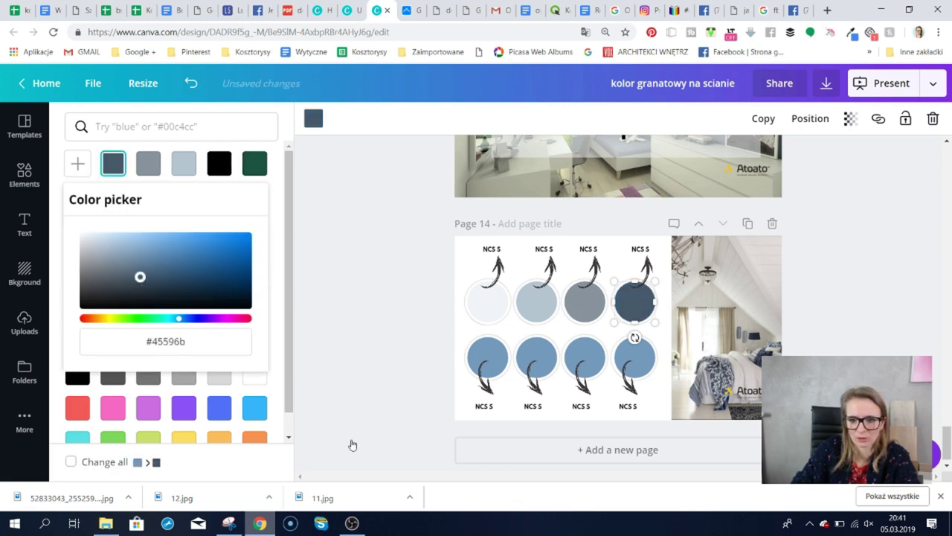
Fill the first lower-row circle on page 14 with white.
{"action": "left_click", "coordinate": [484, 346]}
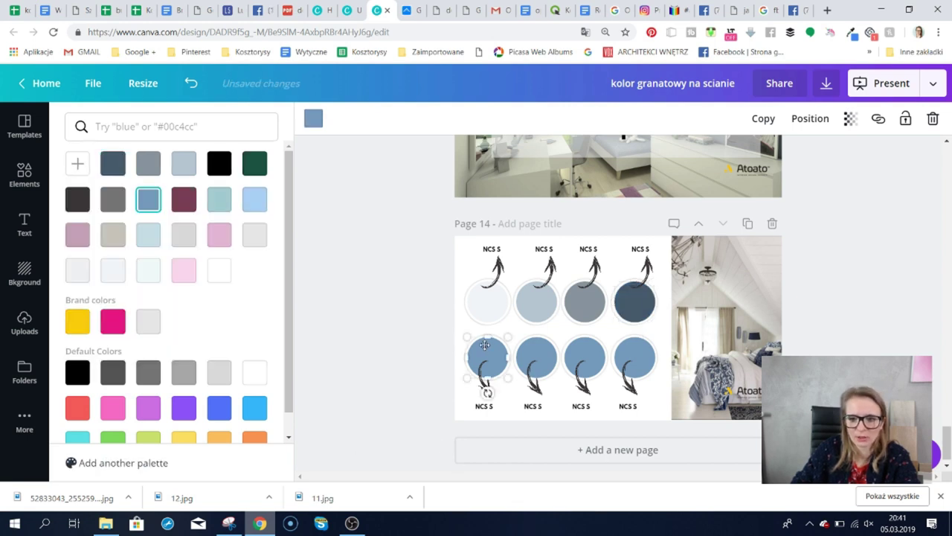
{"action": "left_click", "coordinate": [213, 276]}
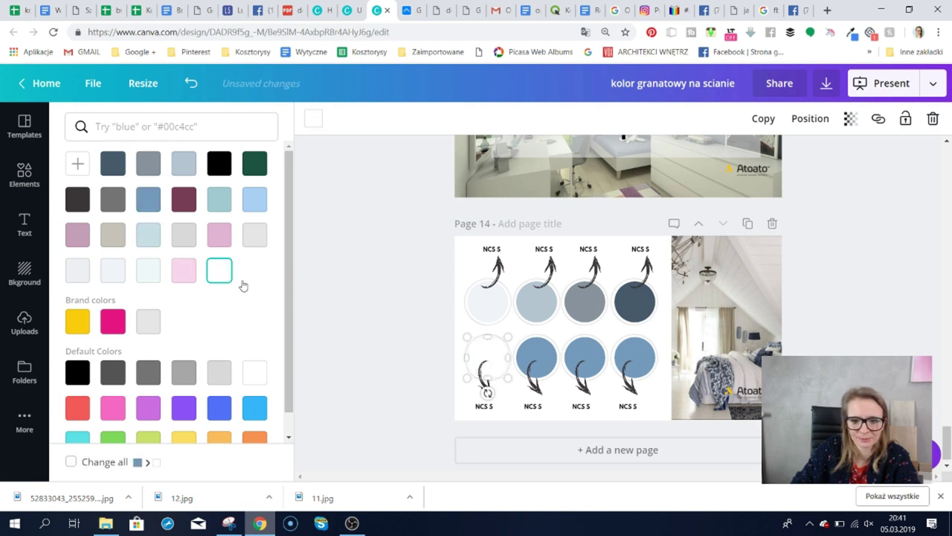
Recolour the second lower-row circle on page 14 with the light grey document colour and the third with the beige one.
{"action": "left_click", "coordinate": [537, 356]}
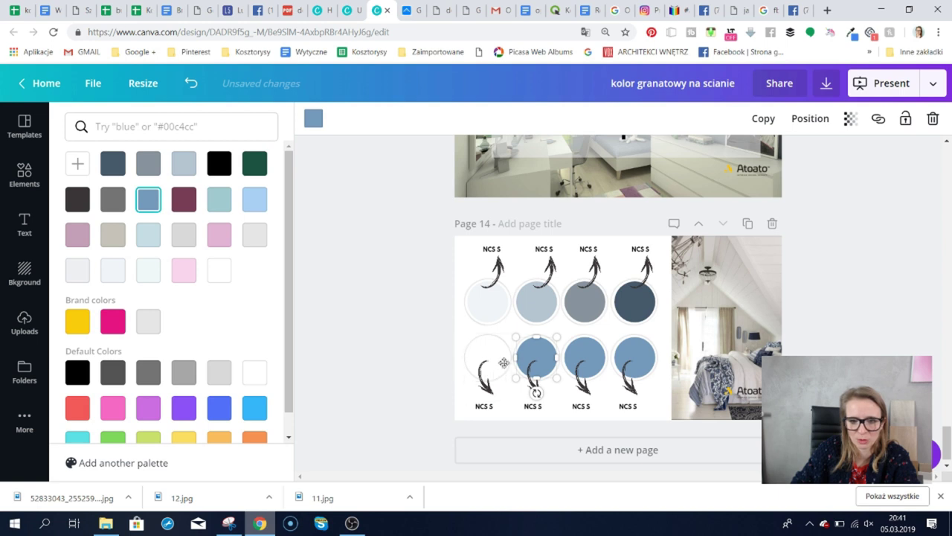
{"action": "left_click", "coordinate": [184, 234]}
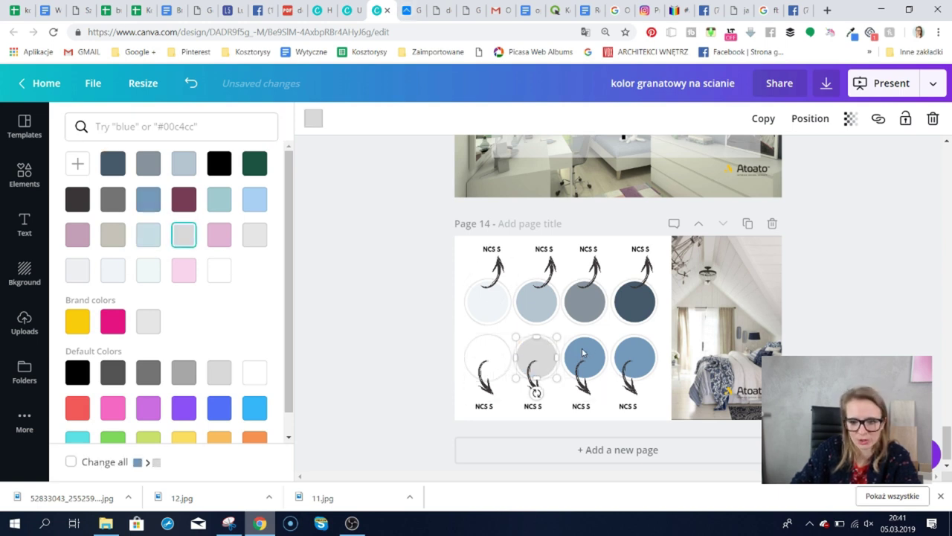
{"action": "left_click", "coordinate": [584, 353]}
{"action": "left_click", "coordinate": [113, 234]}
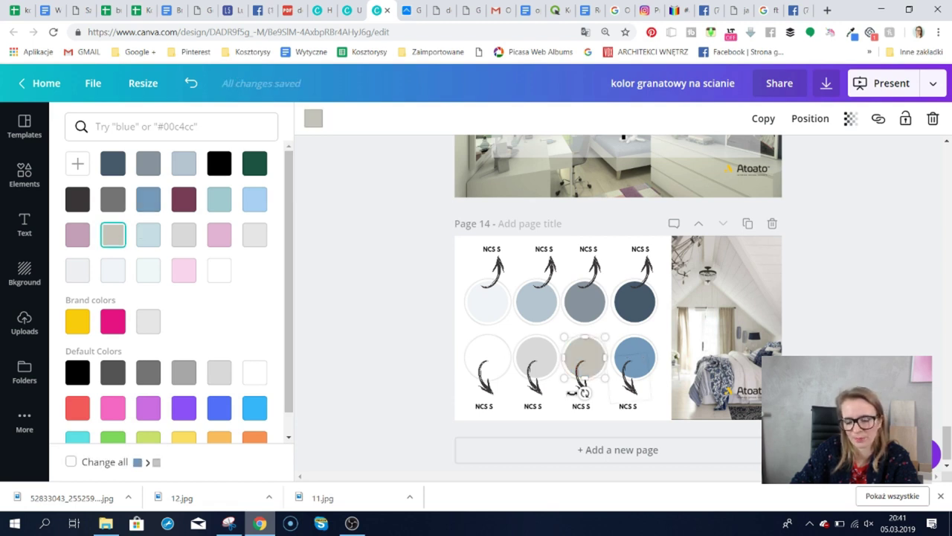
{"action": "left_click", "coordinate": [344, 310]}
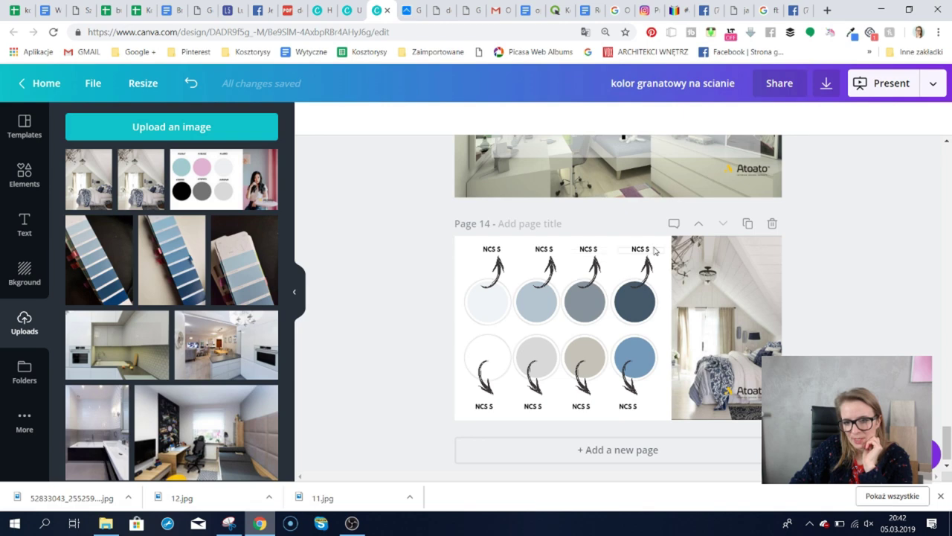
Open the first upper-row circle's colour choices, and switch to Encycolorpedia to examine the colour variations of #a9d0f4.
{"action": "left_click", "coordinate": [488, 304]}
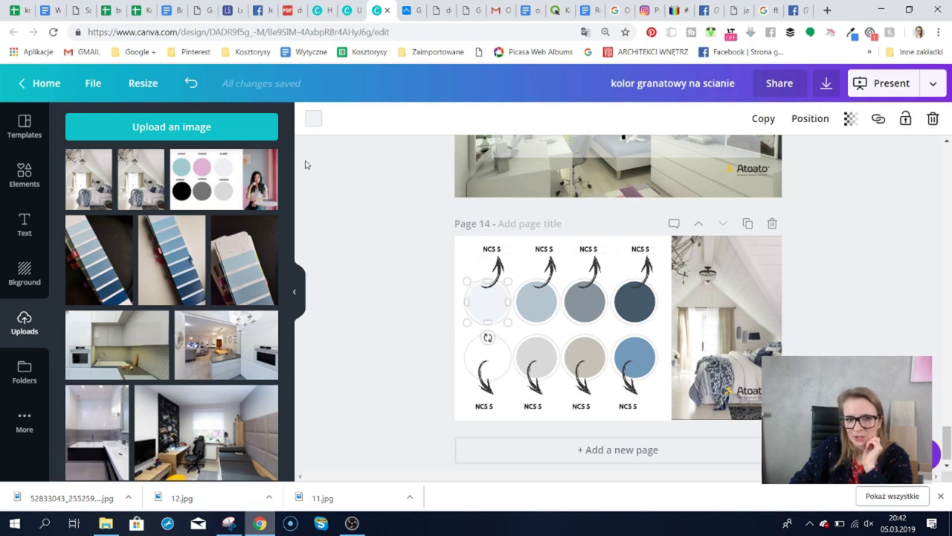
{"action": "left_click", "coordinate": [313, 121]}
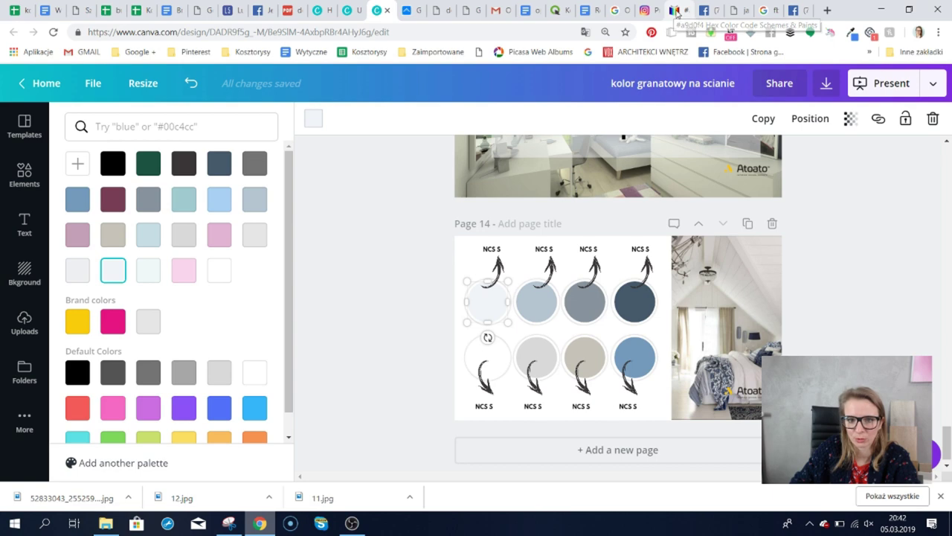
{"action": "left_click", "coordinate": [677, 14]}
{"action": "scroll", "coordinate": [440, 153], "scroll_direction": "up", "scroll_amount": 15}
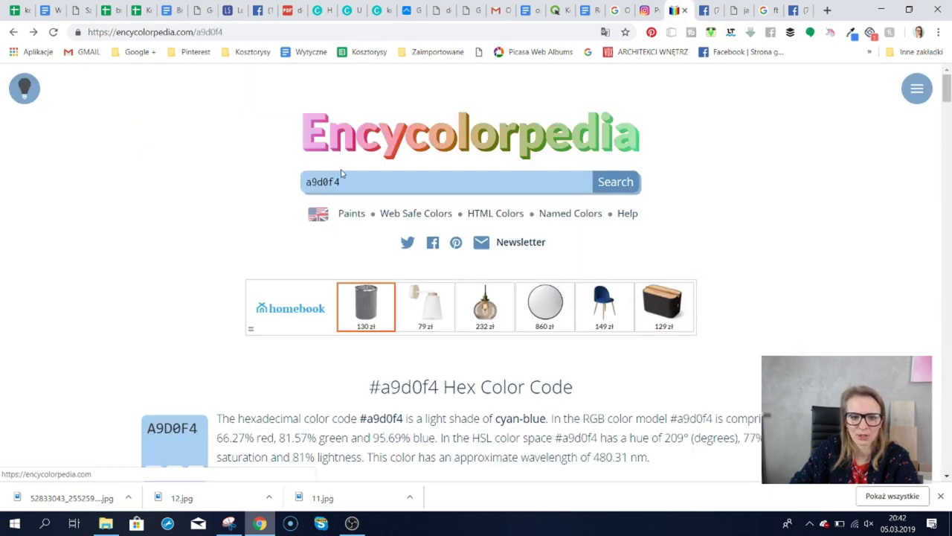
{"action": "scroll", "coordinate": [310, 345], "scroll_direction": "down", "scroll_amount": 4}
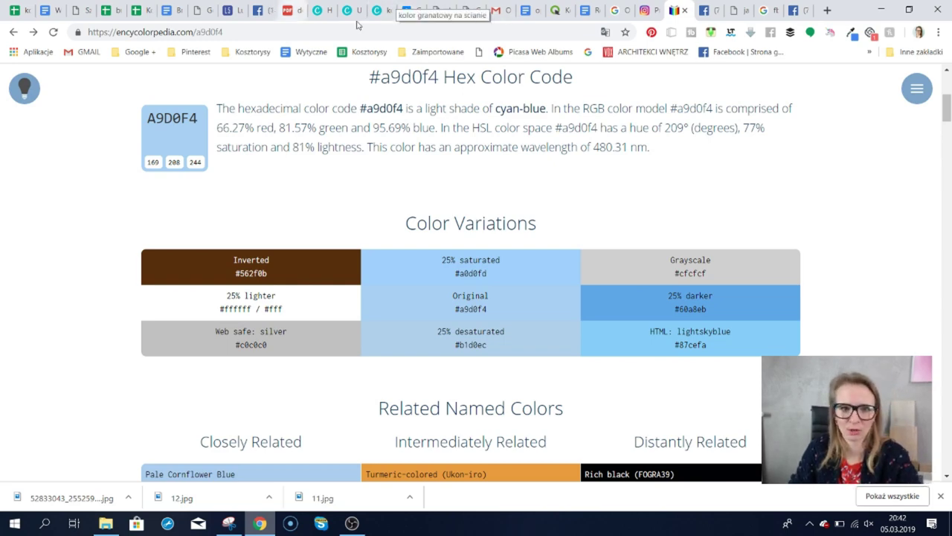
Switch back to Canva and recolour the arrow under the fourth lower-row circle on page 14 with #562f0b.
{"action": "left_click", "coordinate": [382, 13]}
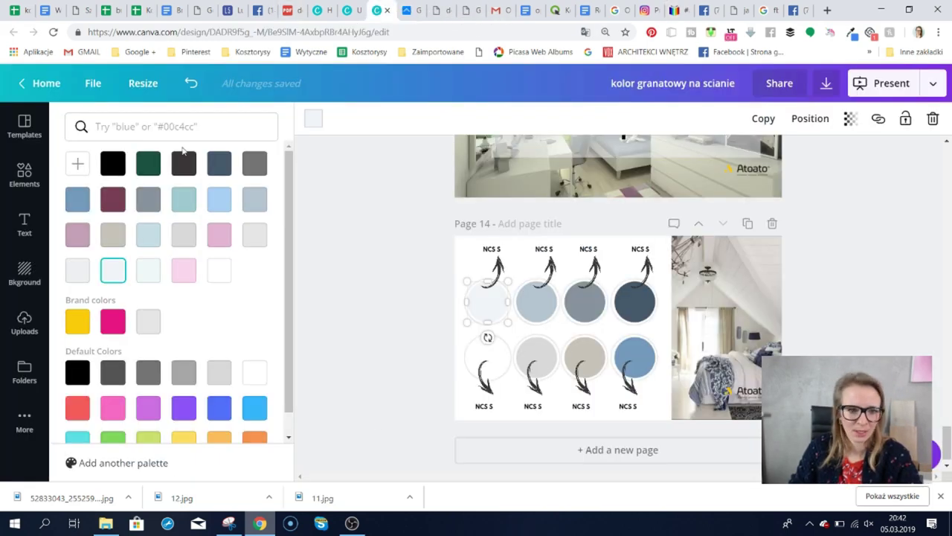
{"action": "left_click", "coordinate": [636, 363]}
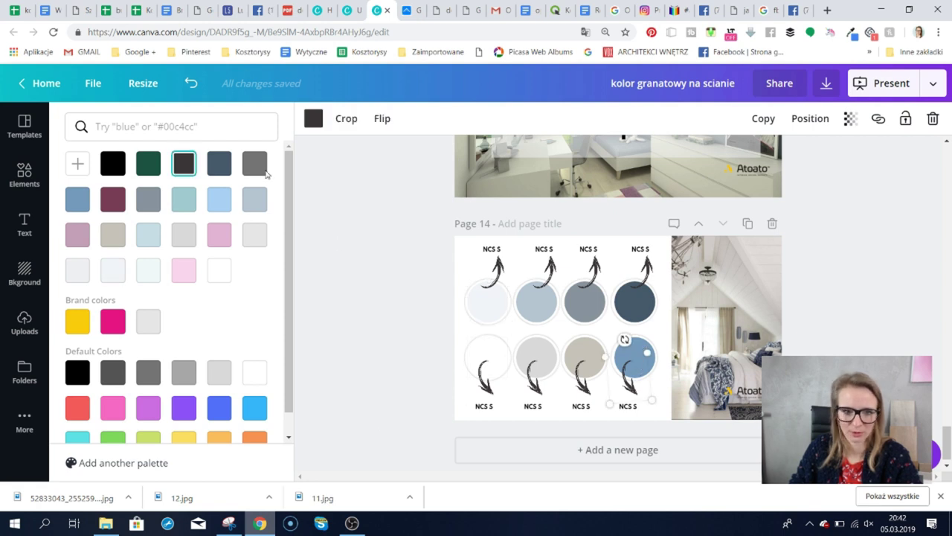
{"action": "left_click", "coordinate": [78, 163]}
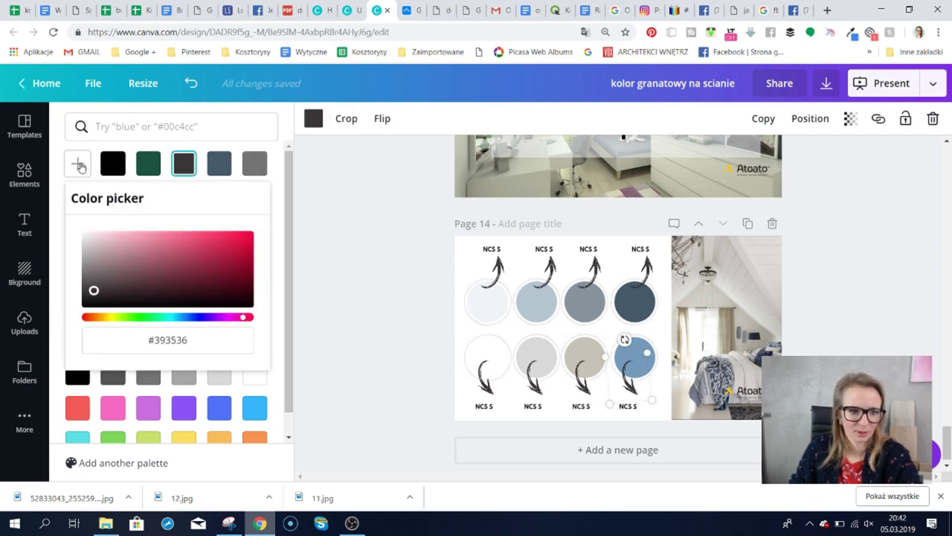
{"action": "left_click", "coordinate": [159, 342]}
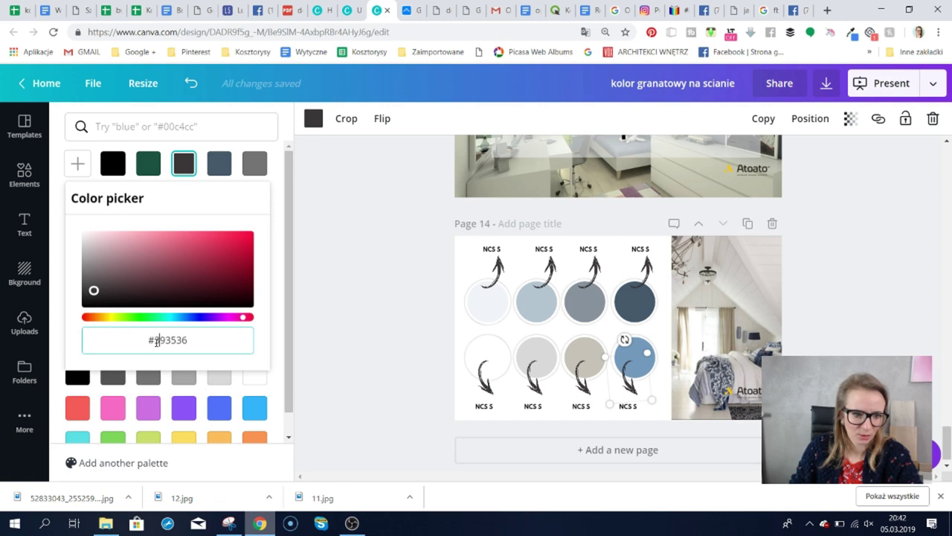
{"action": "left_click_drag", "start_coordinate": [157, 341], "coordinate": [193, 340]}
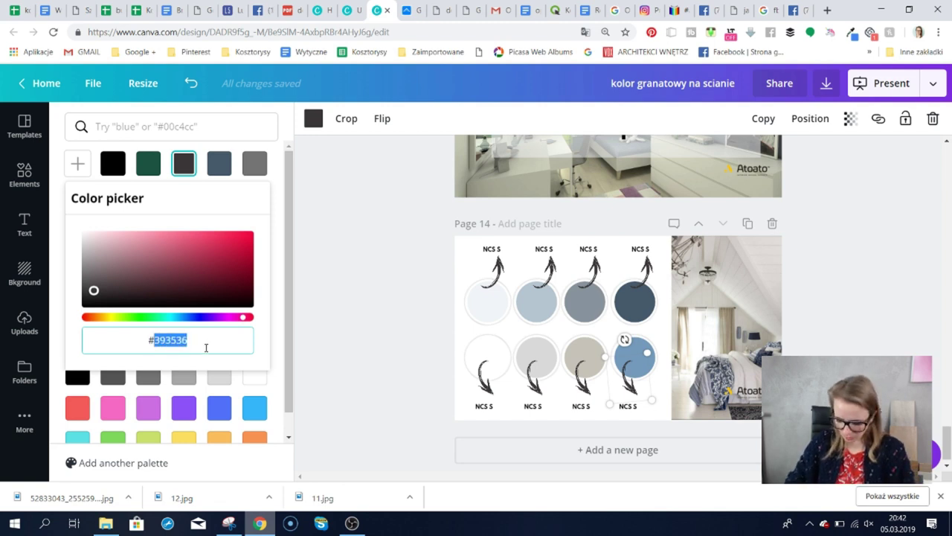
{"action": "type", "text": "56"}
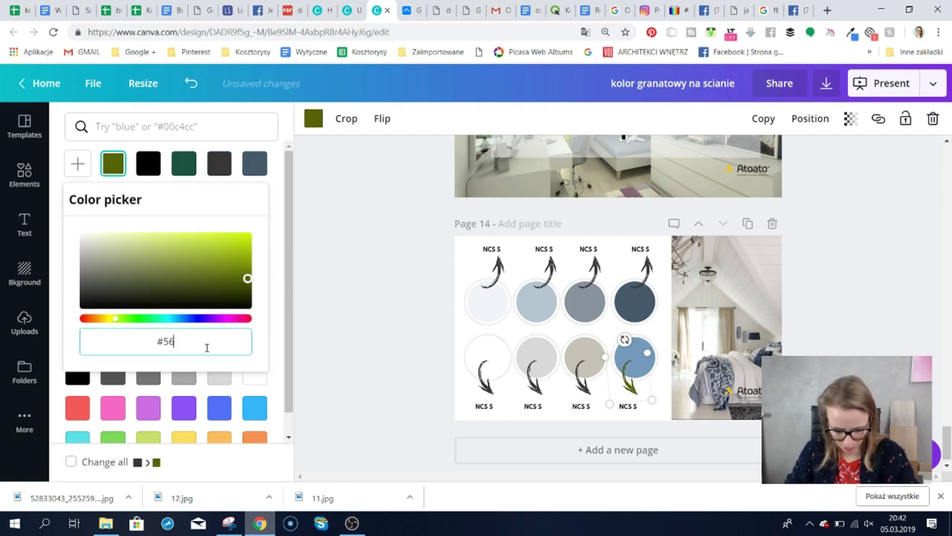
{"action": "type", "text": "2"}
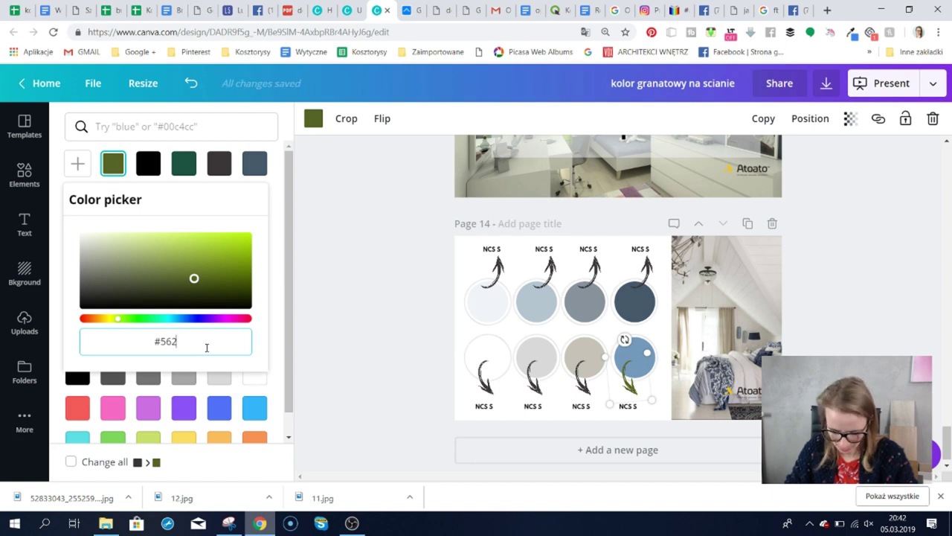
{"action": "type", "text": "f0b"}
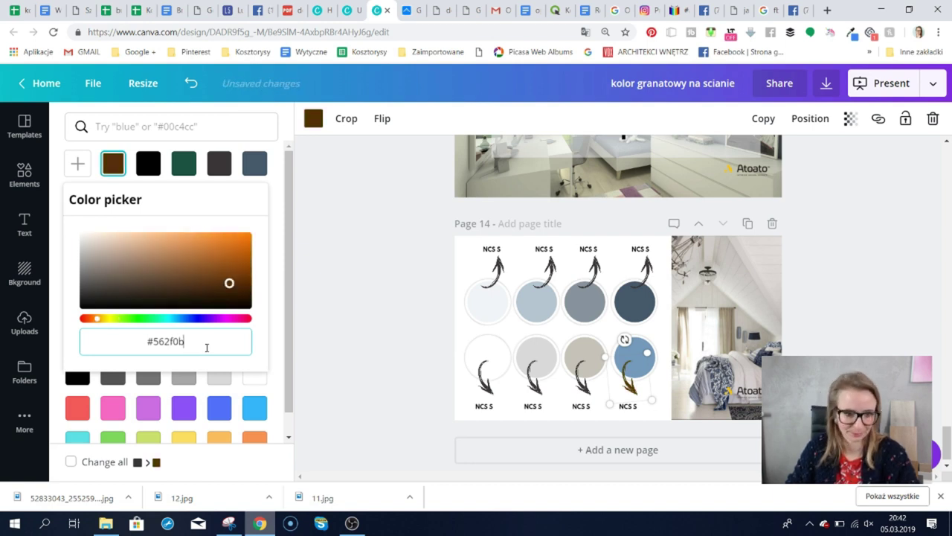
{"action": "left_click", "coordinate": [113, 167]}
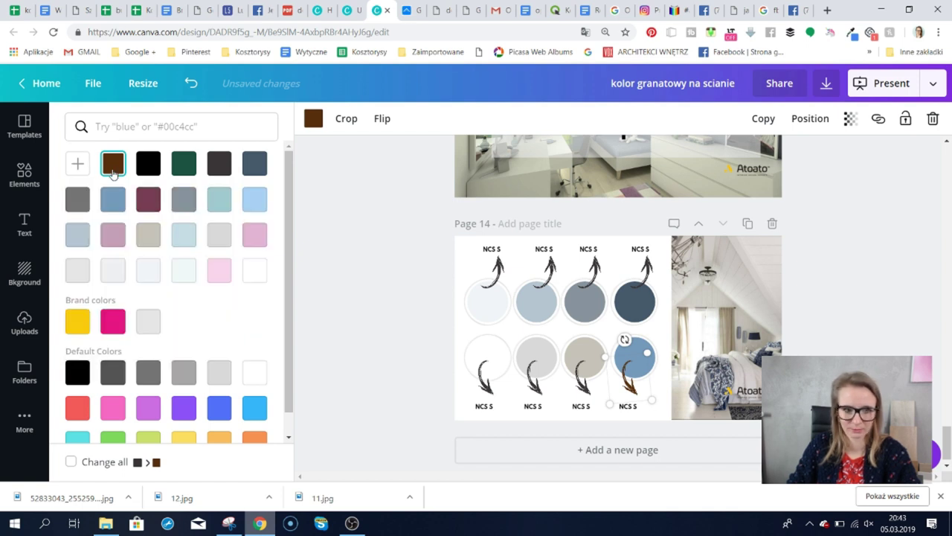
Fill the fourth lower-row circle on page 14 with the dark brown document colour and deselect it.
{"action": "left_click", "coordinate": [638, 358]}
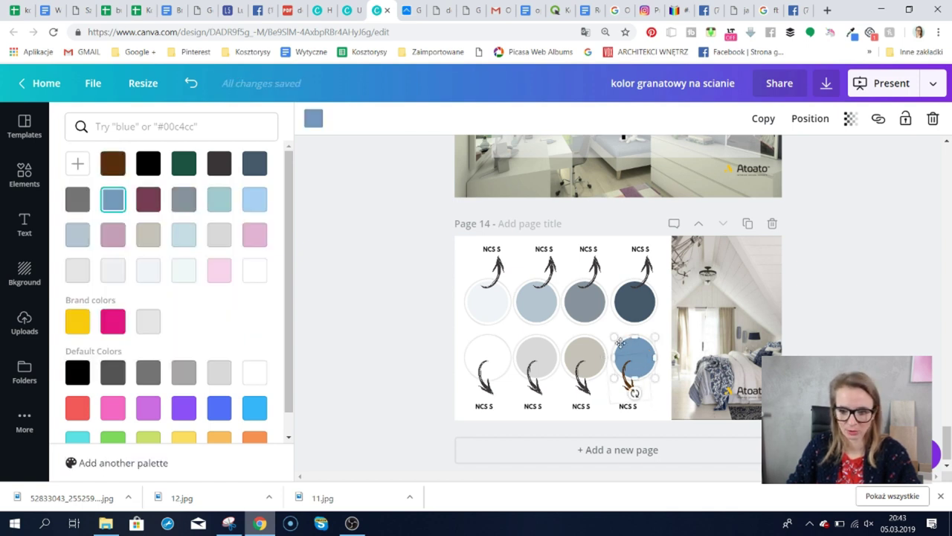
{"action": "left_click", "coordinate": [114, 163]}
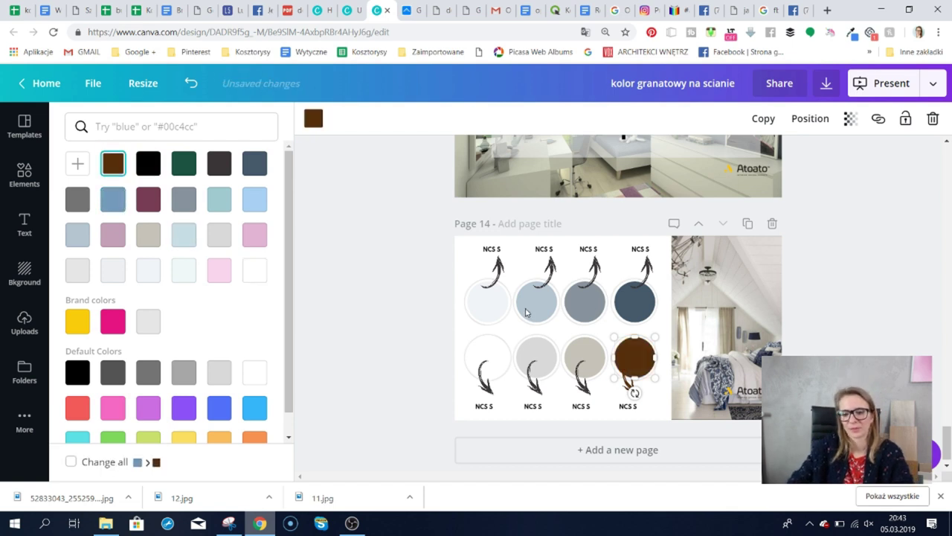
{"action": "key", "text": "Escape"}
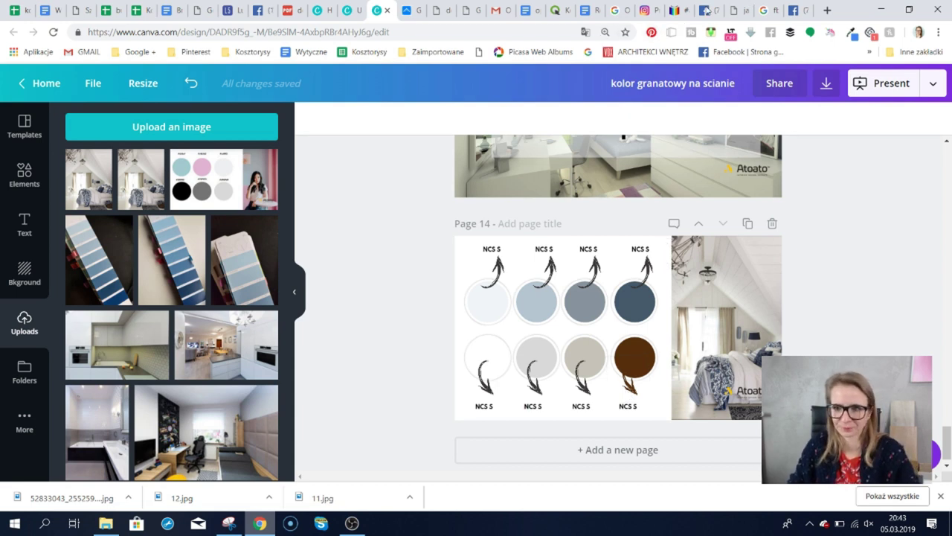
{"action": "left_click", "coordinate": [352, 522]}
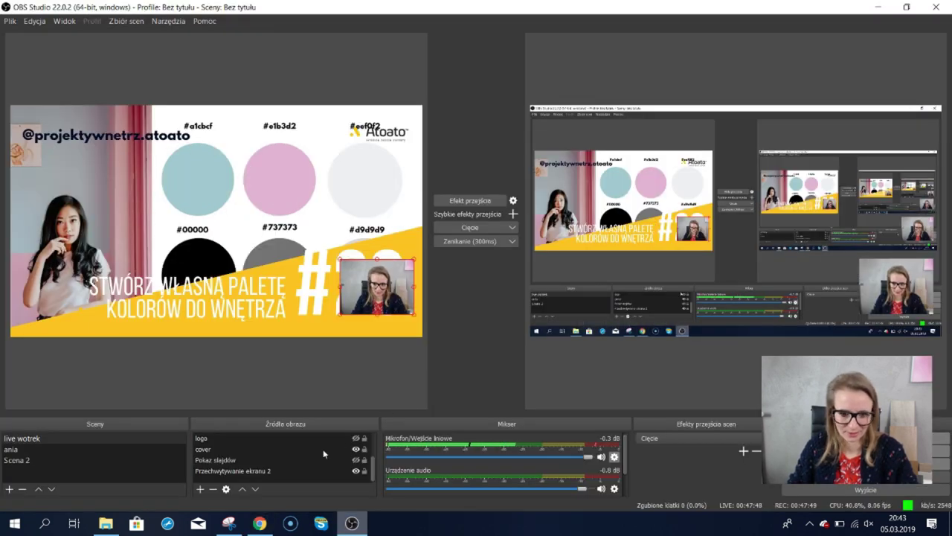
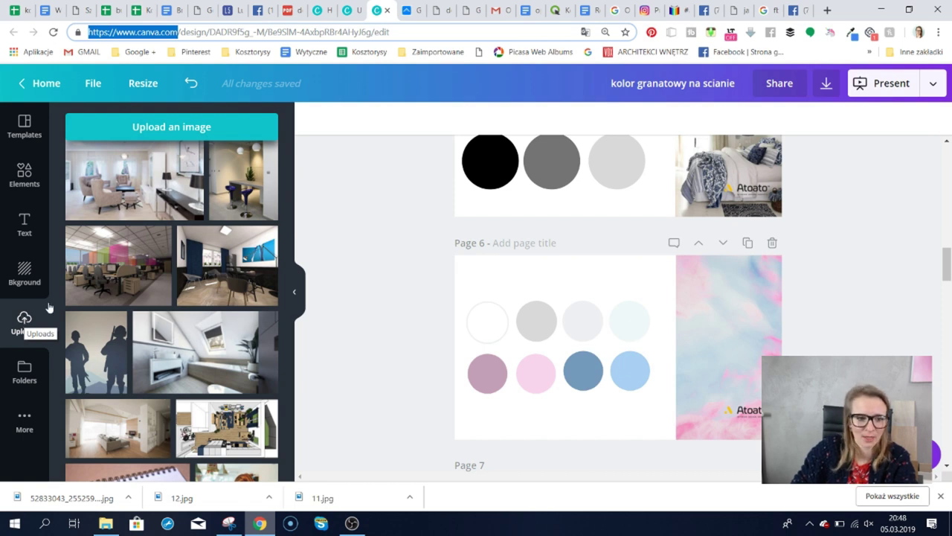
Put the uploaded navy-curtain room picture into page 6's photo frame and remove the picture together with its frame.
{"action": "left_click", "coordinate": [24, 318]}
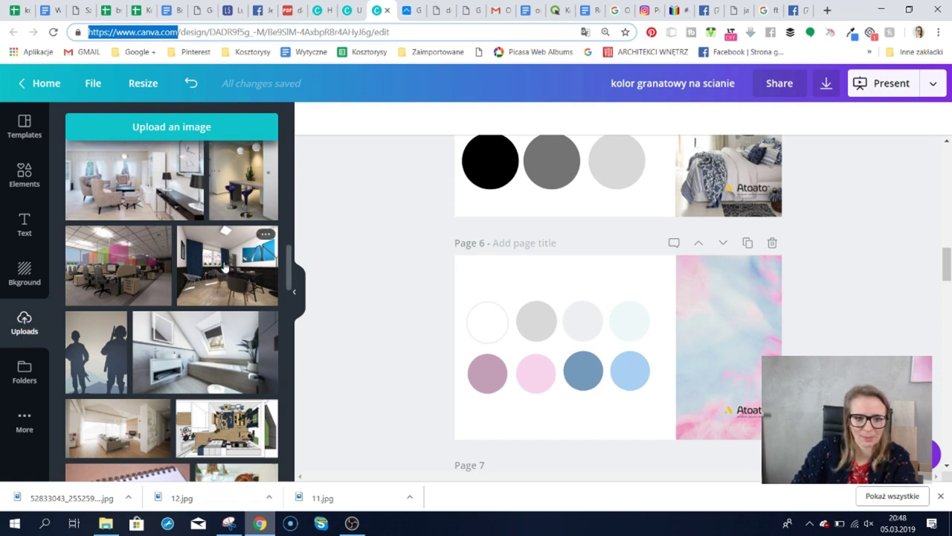
{"action": "left_click_drag", "start_coordinate": [225, 266], "coordinate": [739, 332]}
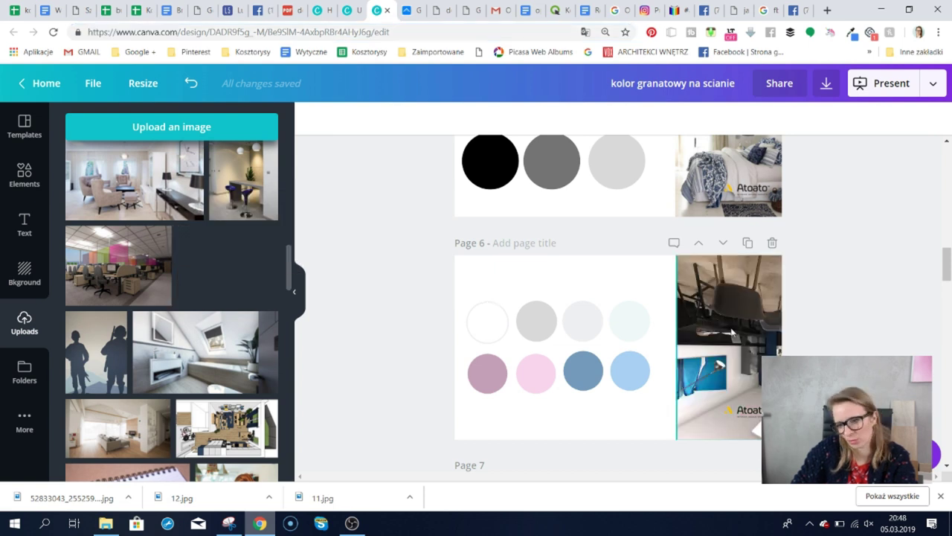
{"action": "double_click", "coordinate": [731, 332]}
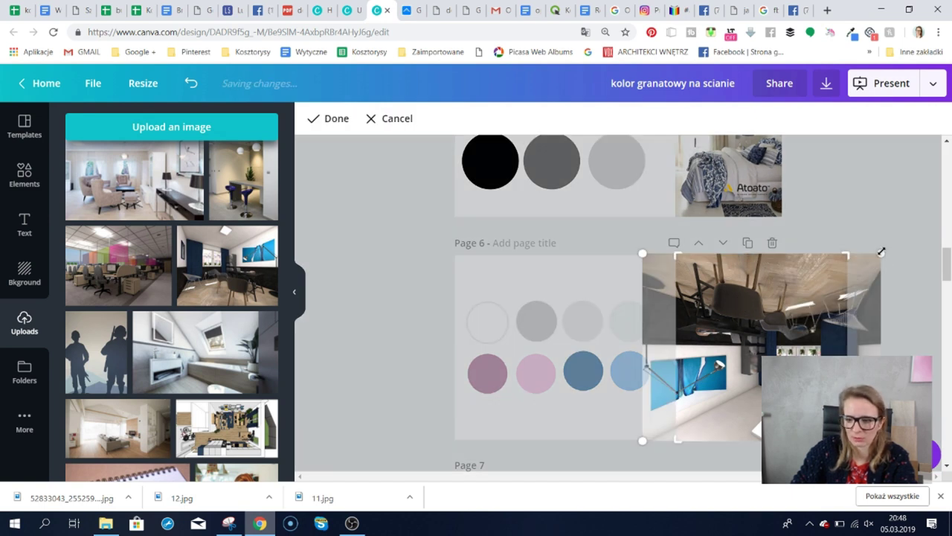
{"action": "left_click", "coordinate": [850, 251]}
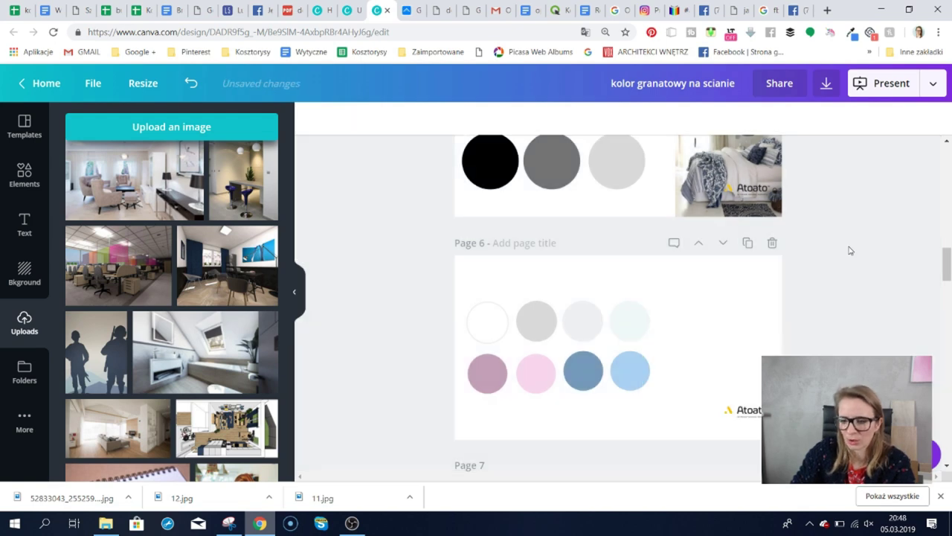
{"action": "left_click_drag", "start_coordinate": [203, 284], "coordinate": [704, 366]}
{"action": "left_click_drag", "start_coordinate": [686, 400], "coordinate": [686, 399]}
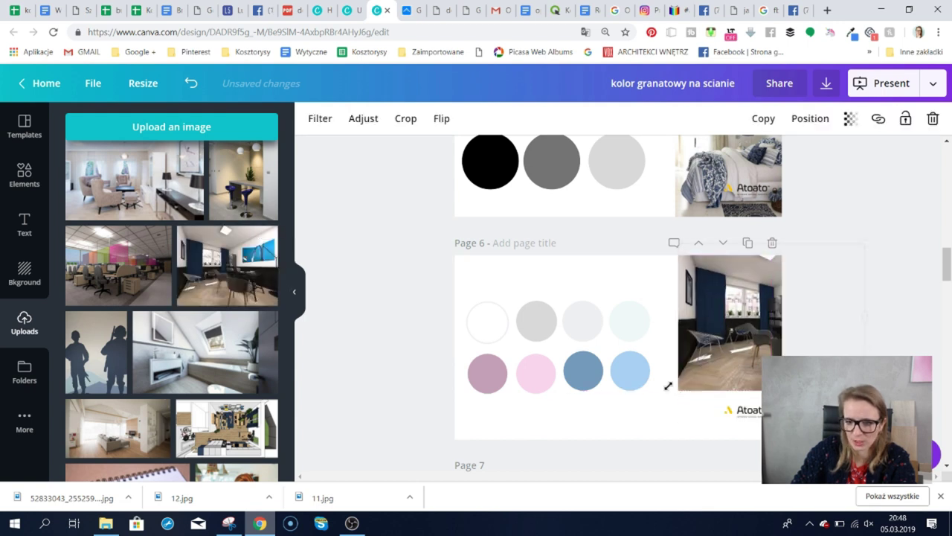
{"action": "left_click_drag", "start_coordinate": [676, 436], "coordinate": [740, 375]}
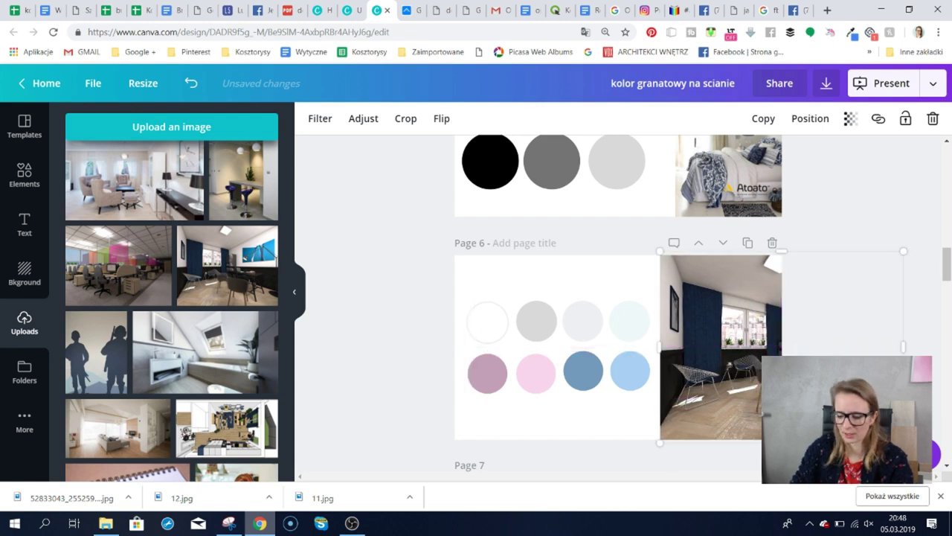
{"action": "key", "text": "Delete"}
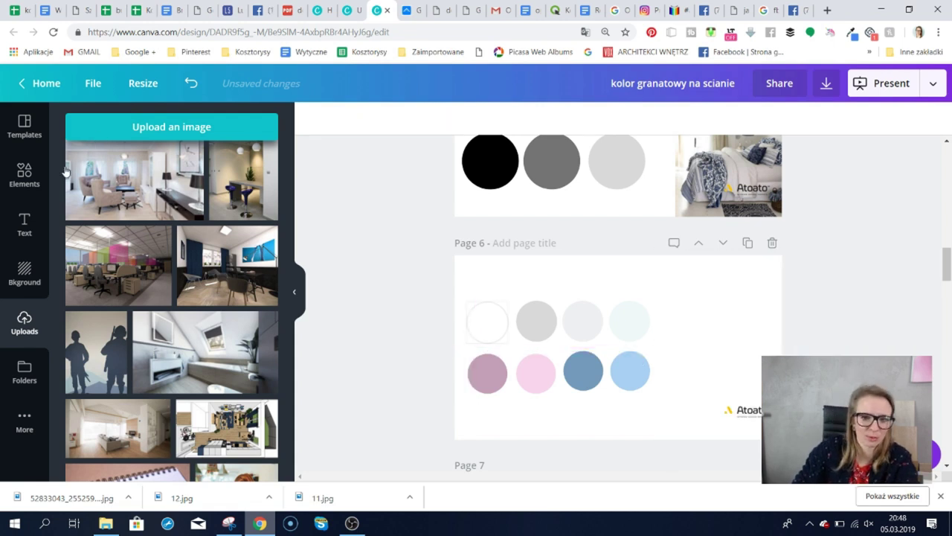
Add a single-image grid to page 6 and narrow it to a width of 608 beside the colour circles.
{"action": "left_click", "coordinate": [26, 173]}
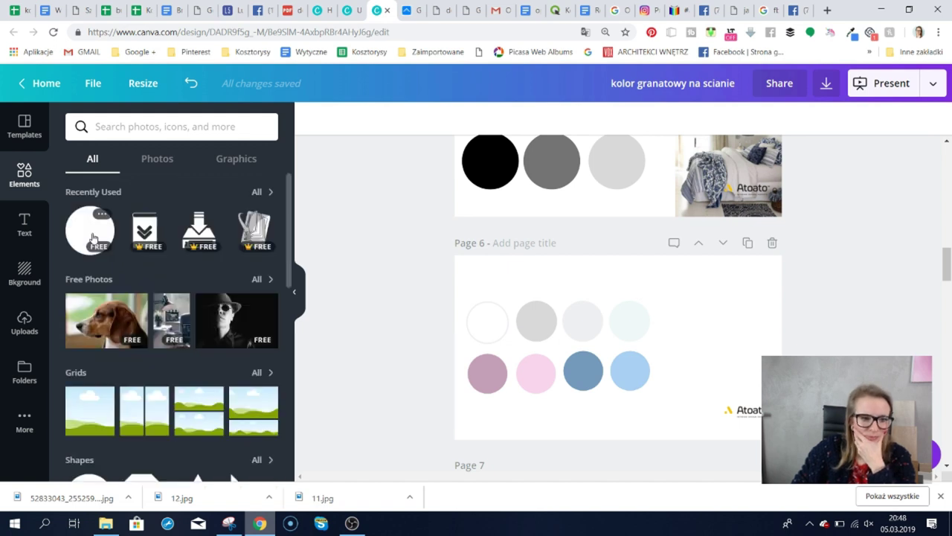
{"action": "left_click_drag", "start_coordinate": [576, 341], "coordinate": [567, 336]}
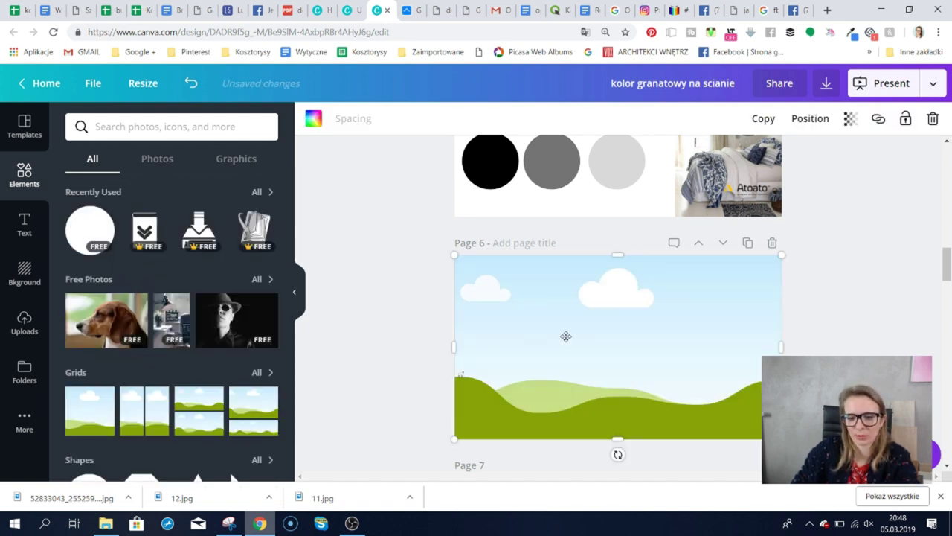
{"action": "left_click_drag", "start_coordinate": [457, 347], "coordinate": [679, 342]}
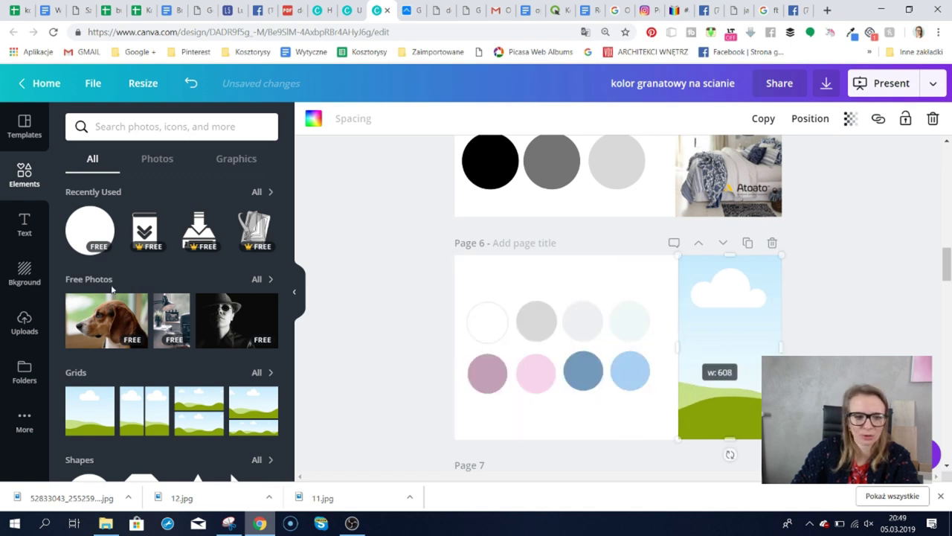
Fill page 6's image grid with the uploaded navy-curtain room picture and reposition its crop to show the blue wall art.
{"action": "left_click", "coordinate": [23, 321]}
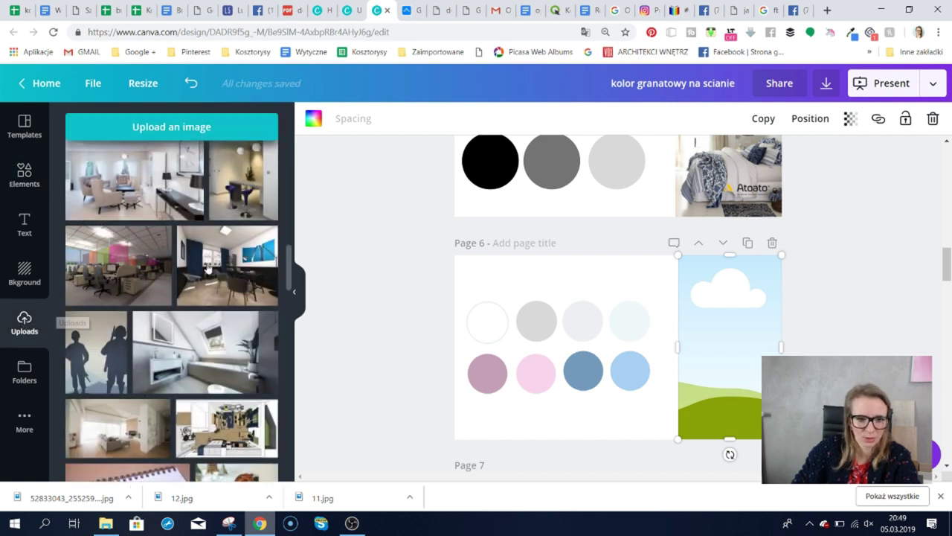
{"action": "left_click_drag", "start_coordinate": [675, 330], "coordinate": [720, 336]}
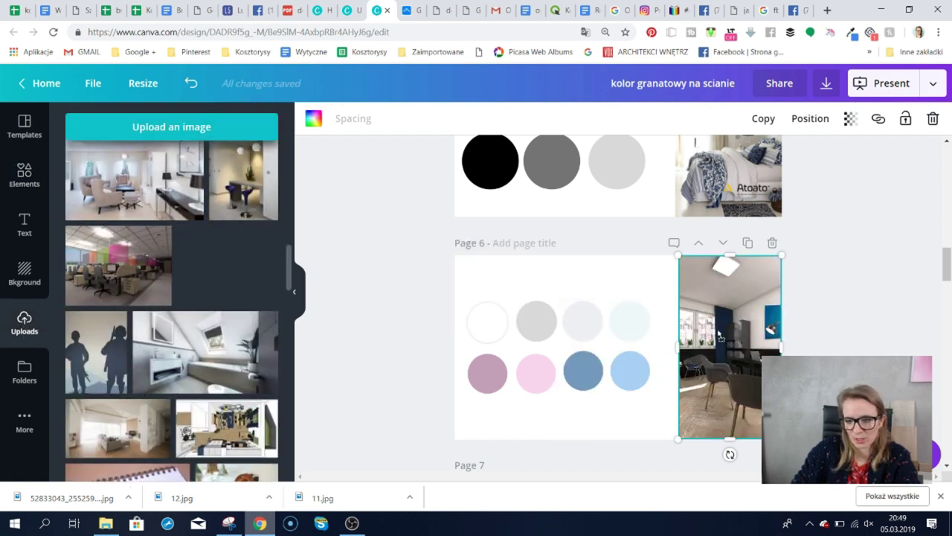
{"action": "double_click", "coordinate": [741, 346]}
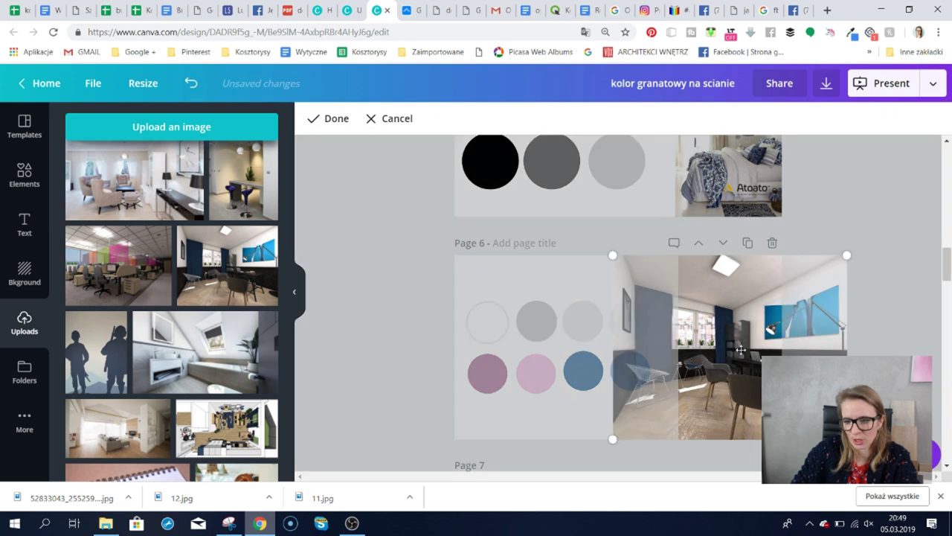
{"action": "mouse_move", "coordinate": [751, 345]}
{"action": "left_mouse_down"}
{"action": "mouse_move", "coordinate": [697, 345]}
{"action": "mouse_move", "coordinate": [781, 350]}
{"action": "mouse_move", "coordinate": [756, 354]}
{"action": "left_mouse_up"}
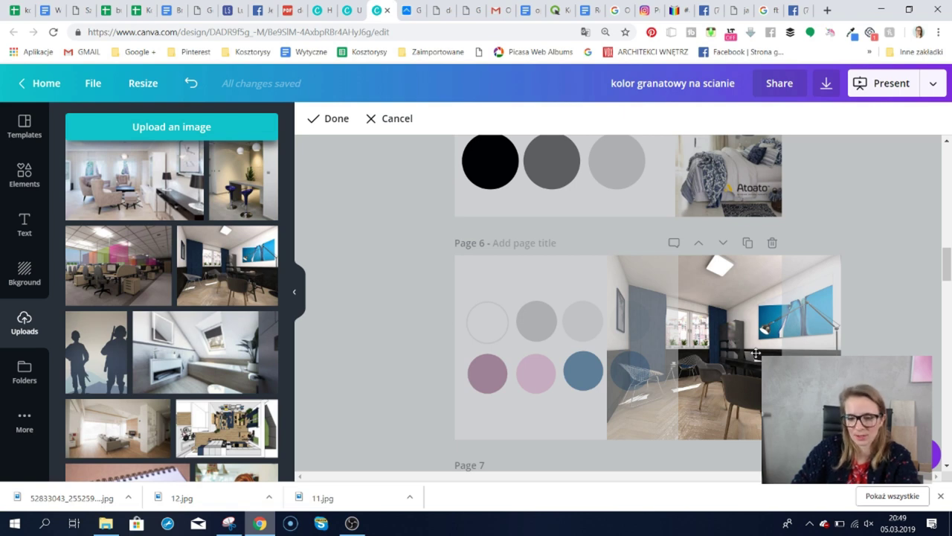
{"action": "left_click_drag", "start_coordinate": [755, 354], "coordinate": [748, 350]}
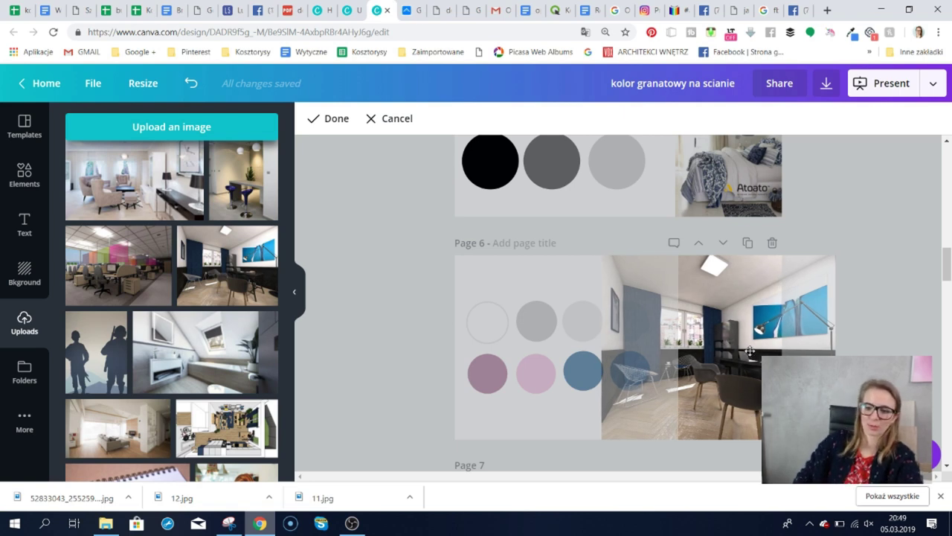
{"action": "left_click", "coordinate": [336, 122]}
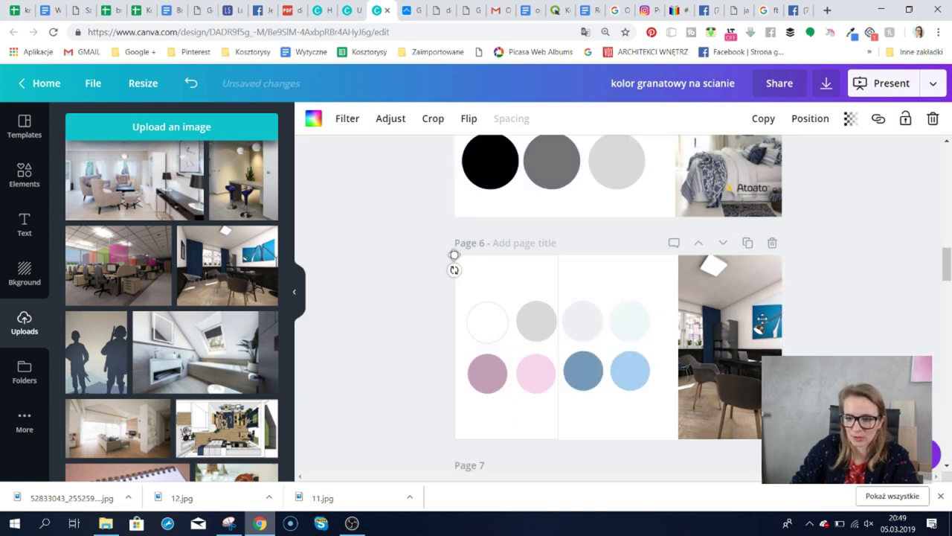
Recolour the fourth lower-row circle on page 6 with the teal blue #1e7c9f to match the wall art.
{"action": "left_click", "coordinate": [491, 324]}
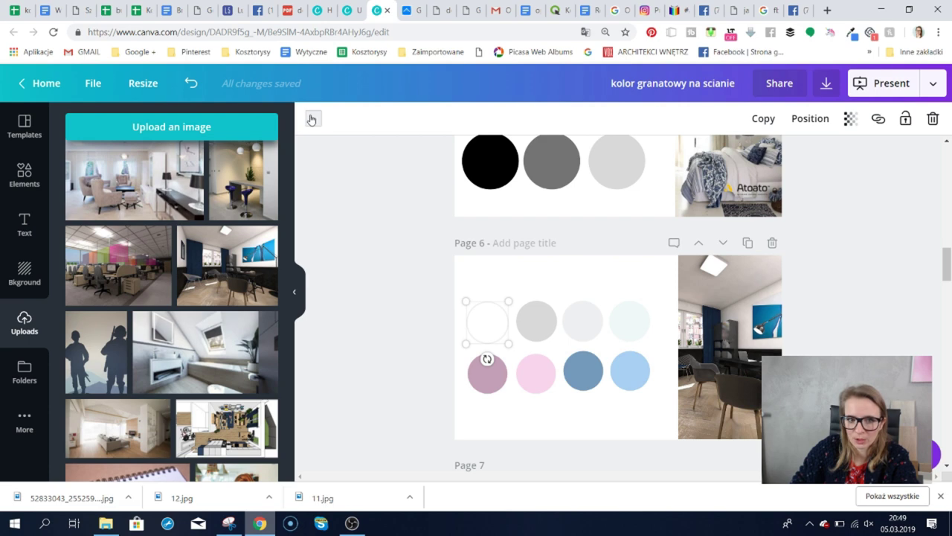
{"action": "left_click", "coordinate": [633, 374]}
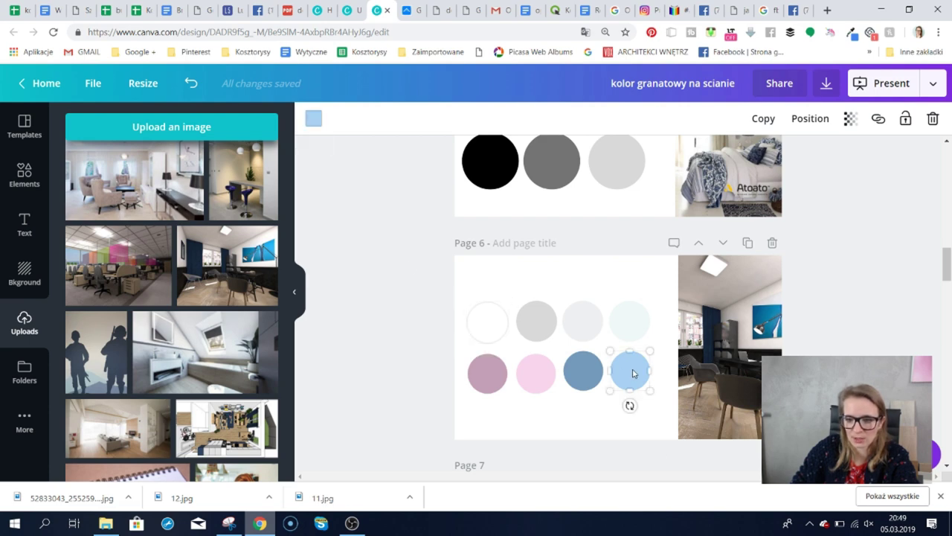
{"action": "left_click", "coordinate": [312, 120]}
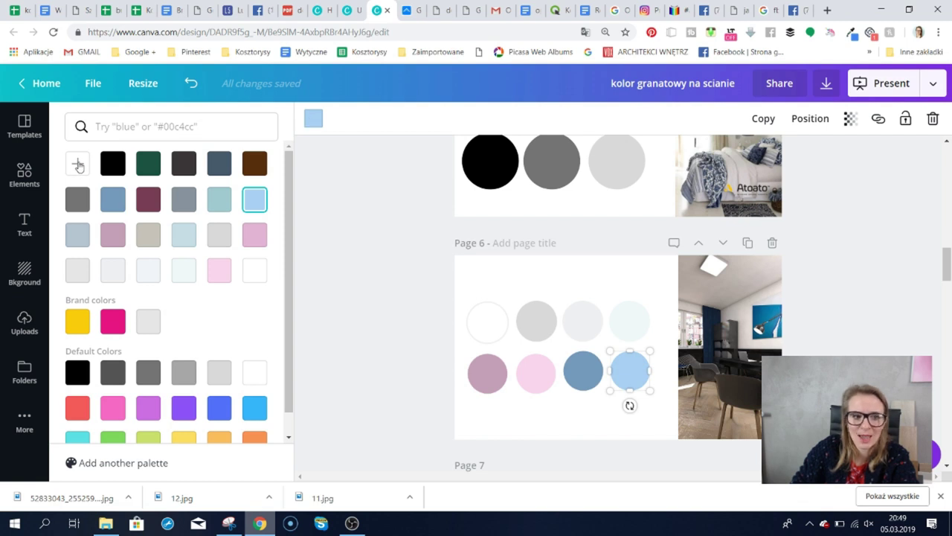
{"action": "left_click", "coordinate": [79, 163]}
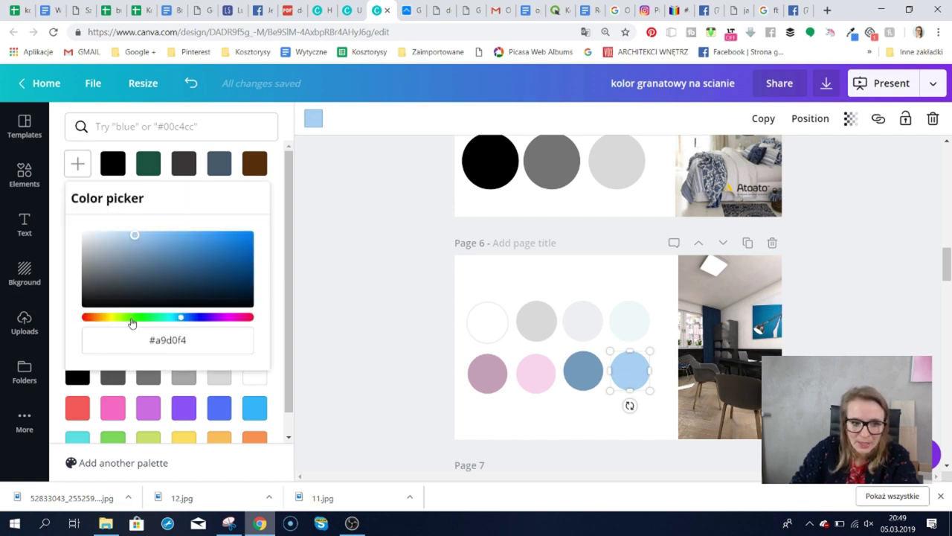
{"action": "left_click_drag", "start_coordinate": [180, 318], "coordinate": [171, 319]}
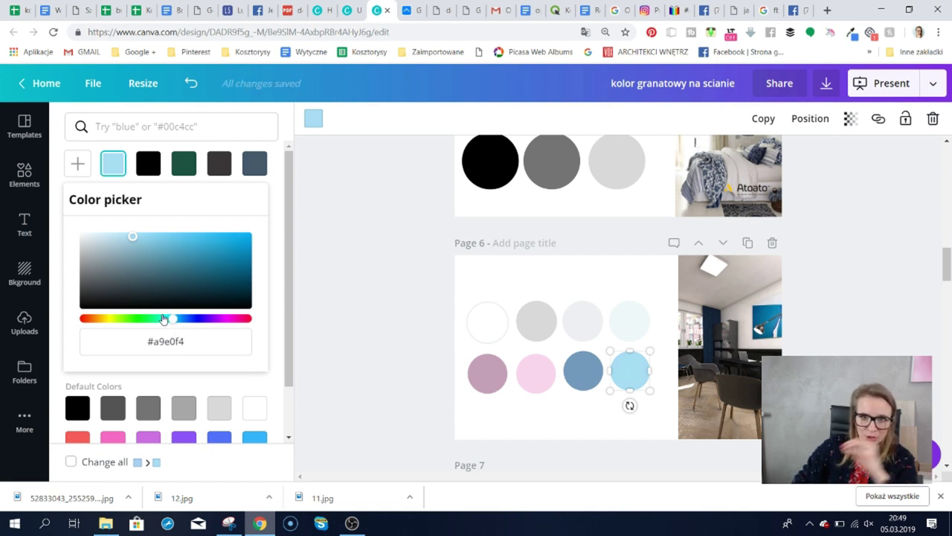
{"action": "left_click", "coordinate": [227, 274]}
{"action": "left_click", "coordinate": [225, 266]}
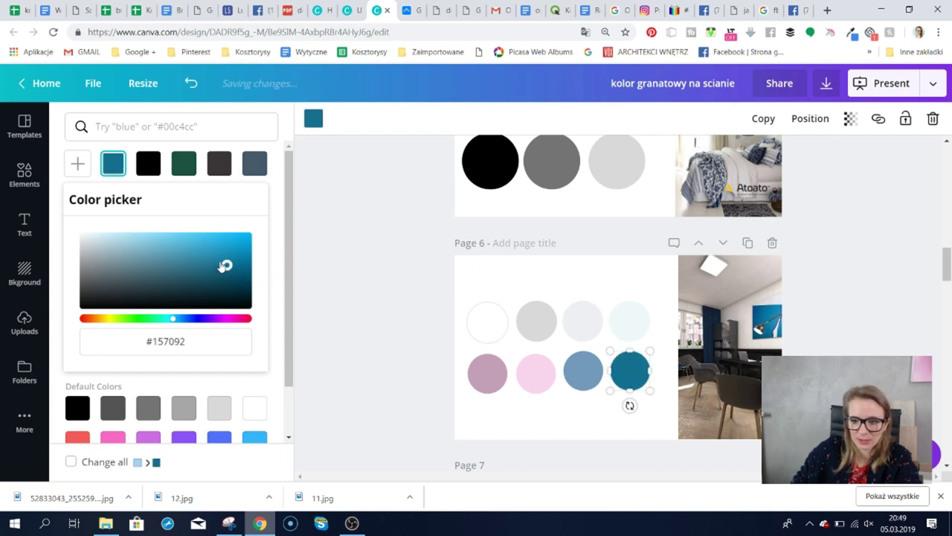
{"action": "left_click", "coordinate": [220, 262]}
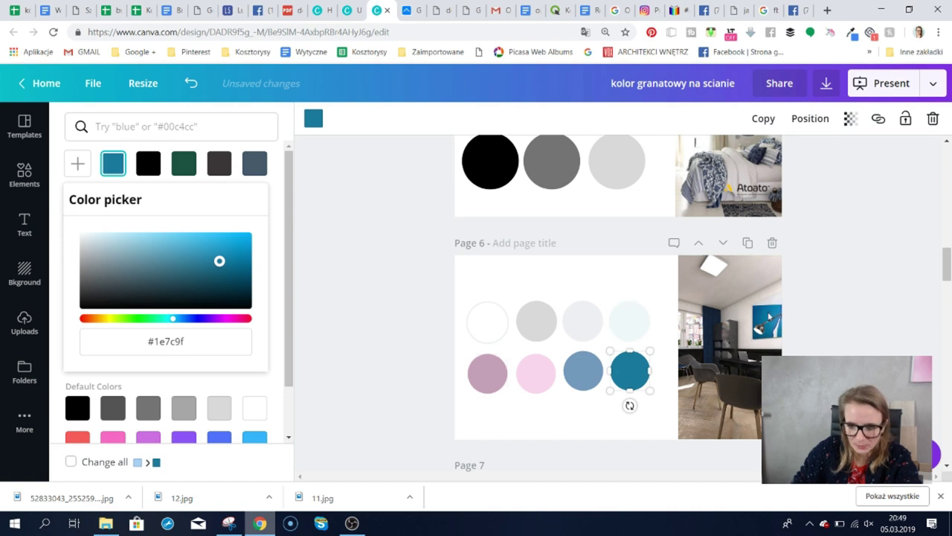
Fill the third lower-row circle on page 6 with the #1e7c9f document colour and open its custom colour editor.
{"action": "left_click", "coordinate": [580, 373]}
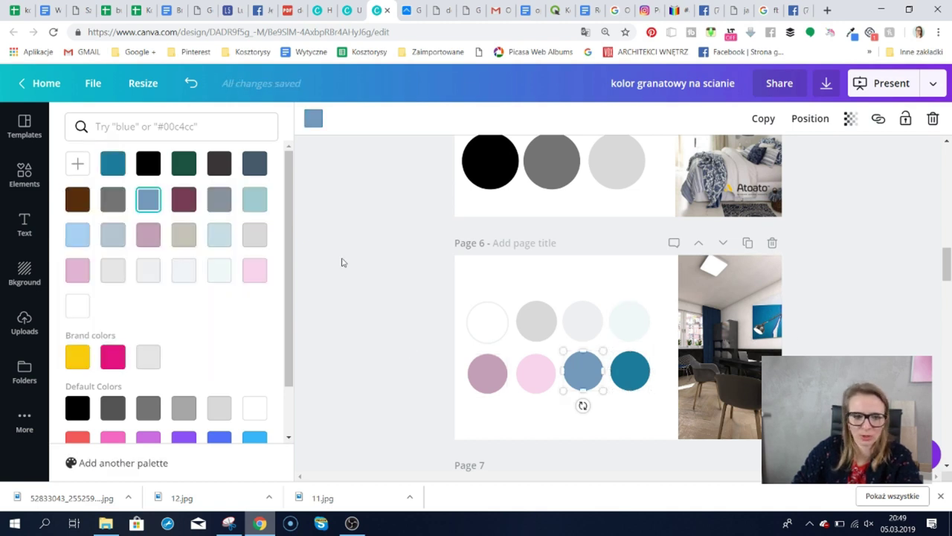
{"action": "left_click", "coordinate": [77, 164]}
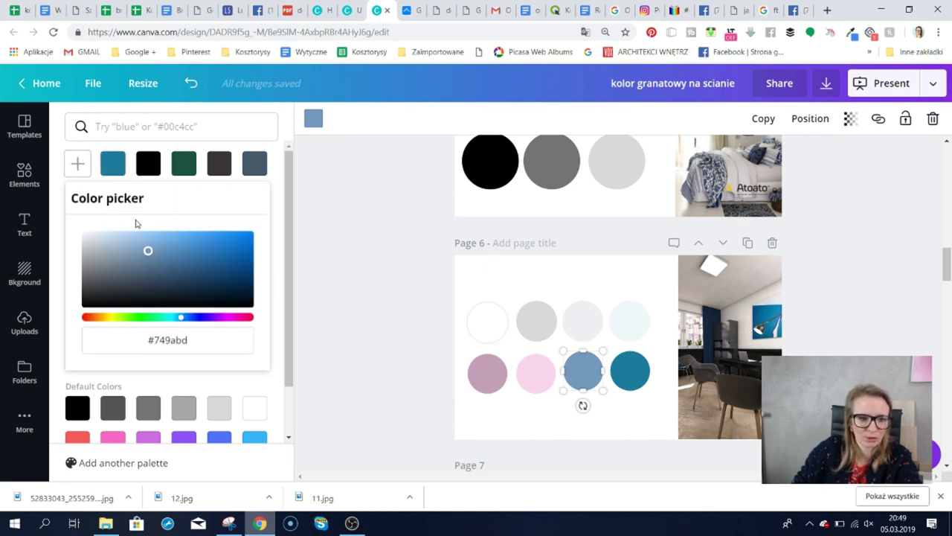
{"action": "left_click", "coordinate": [112, 165]}
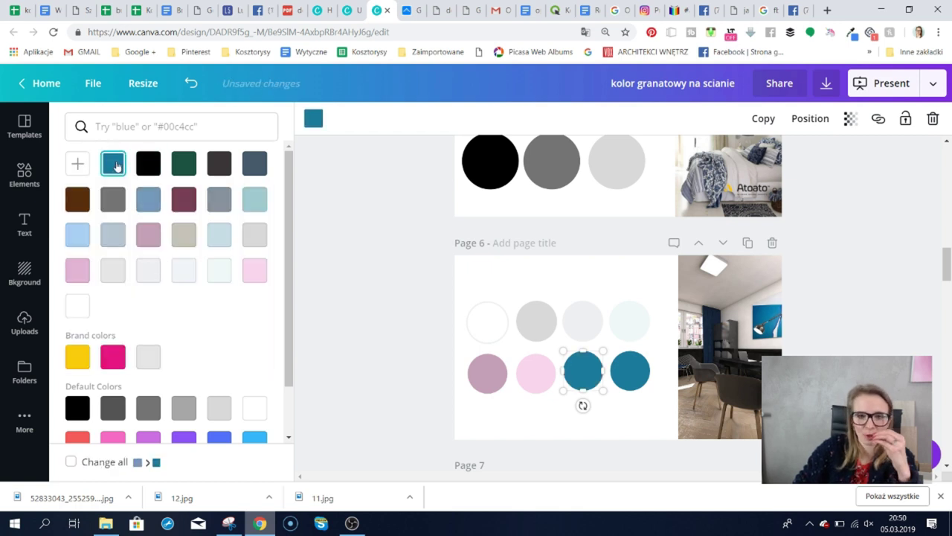
{"action": "left_click", "coordinate": [77, 164]}
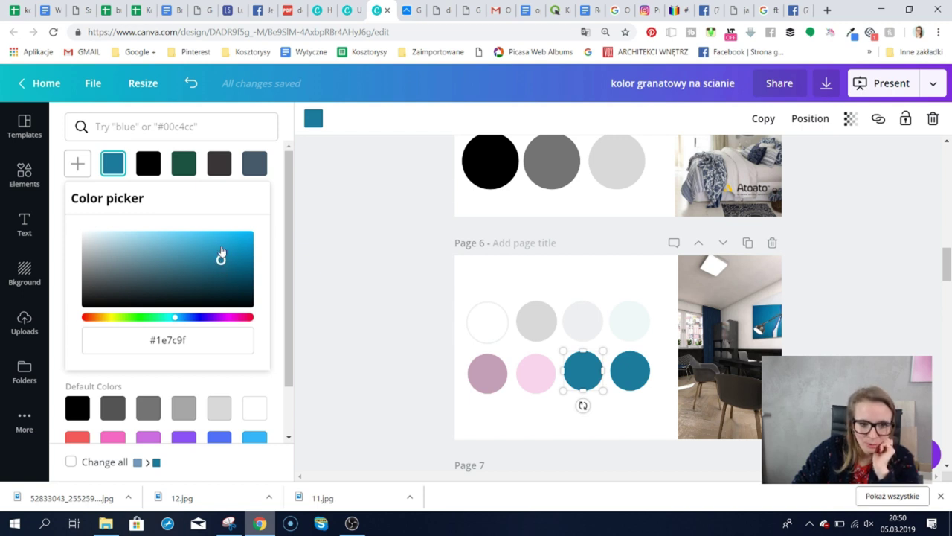
Try blue shades such as #175870, #2a8baf, #4fc9f6, #2097c4 and #2685a8 on the third lower-row circle.
{"action": "left_click_drag", "start_coordinate": [221, 251], "coordinate": [219, 286]}
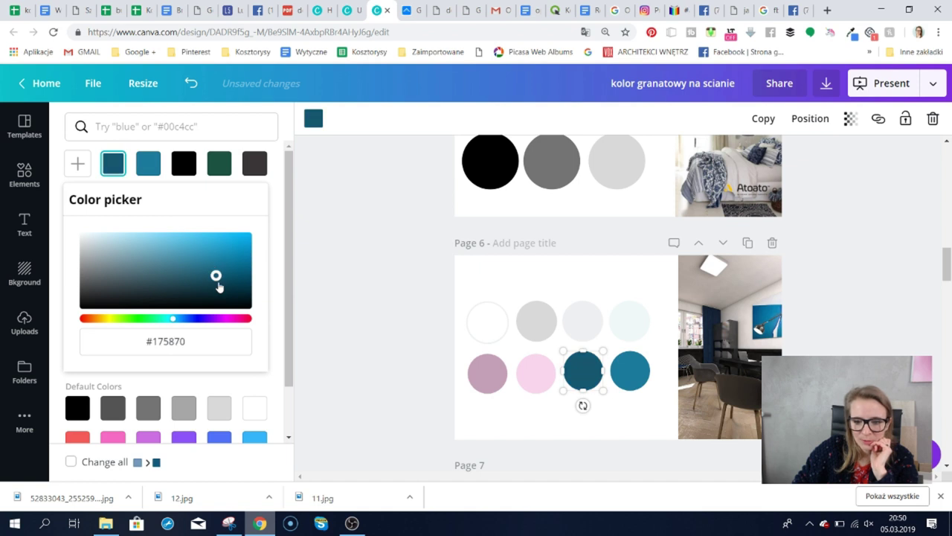
{"action": "left_click", "coordinate": [211, 256]}
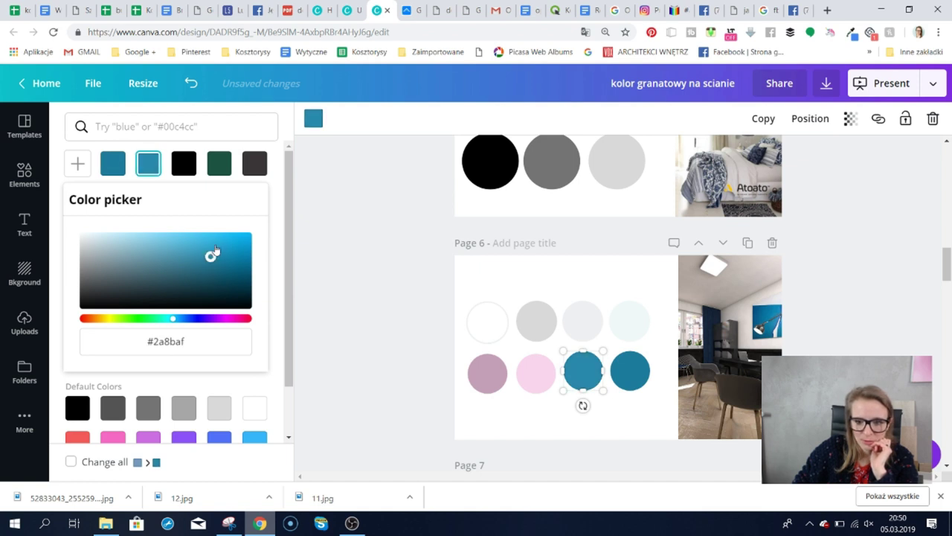
{"action": "left_click", "coordinate": [214, 237]}
{"action": "left_click", "coordinate": [196, 236]}
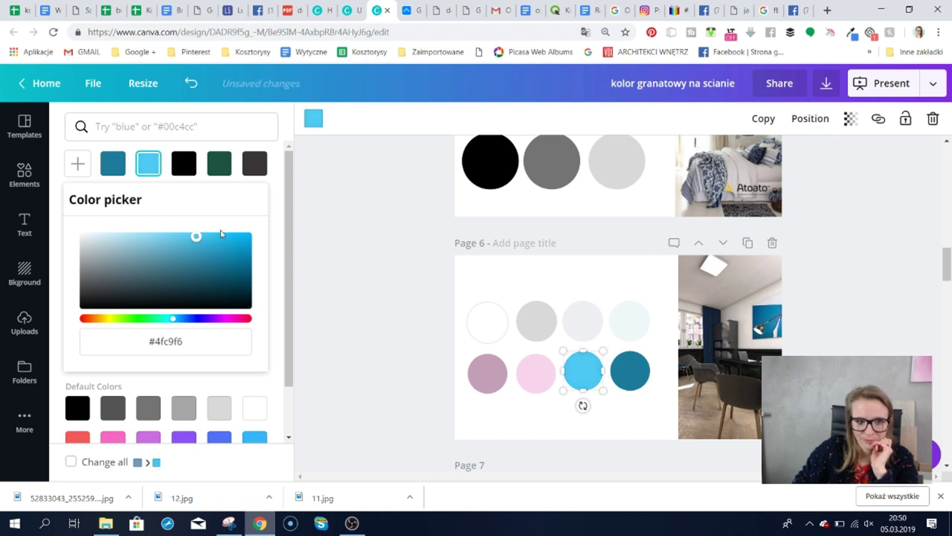
{"action": "mouse_move", "coordinate": [216, 240]}
{"action": "left_mouse_down"}
{"action": "mouse_move", "coordinate": [238, 245]}
{"action": "mouse_move", "coordinate": [223, 251]}
{"action": "left_mouse_up"}
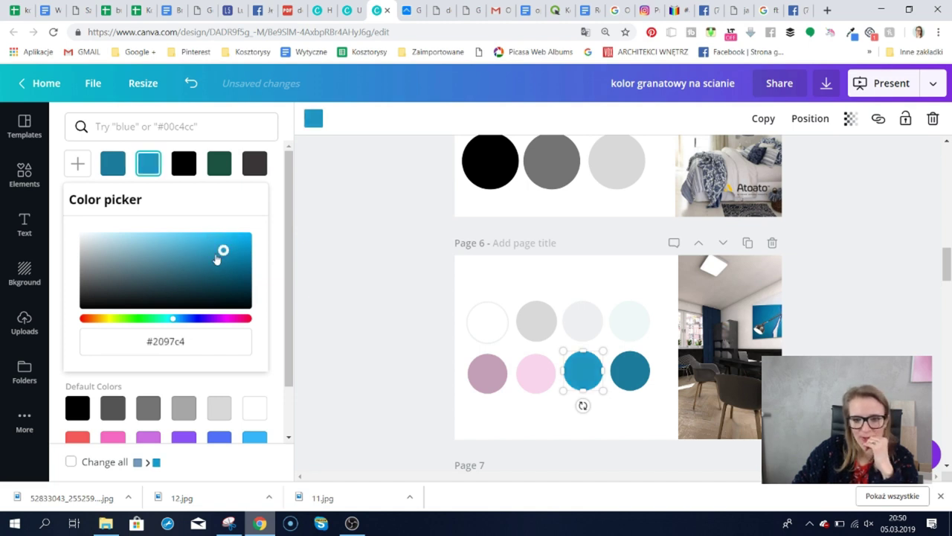
{"action": "left_click", "coordinate": [211, 258]}
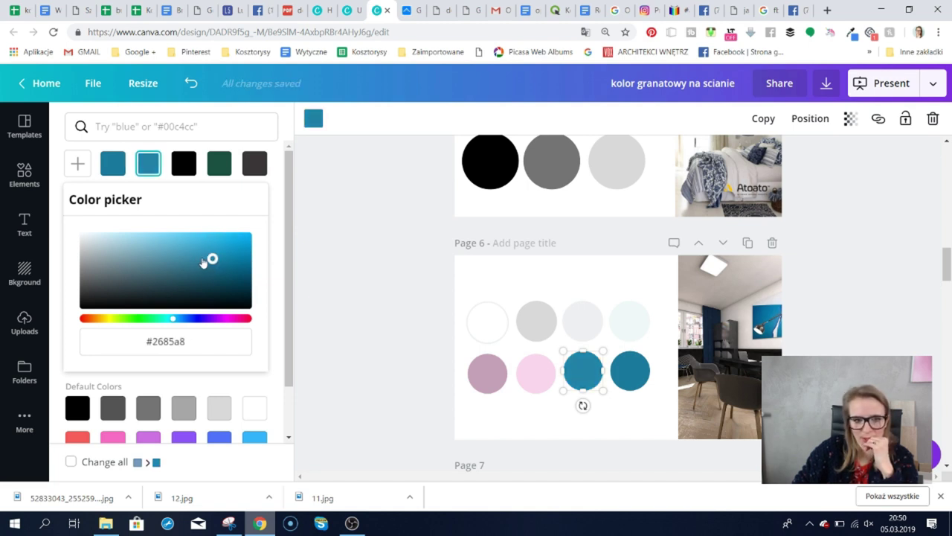
{"action": "left_click", "coordinate": [212, 274]}
Lighten the third lower-row circle on page 6 to the pale blue #98c8db and deselect it.
{"action": "left_click", "coordinate": [110, 259]}
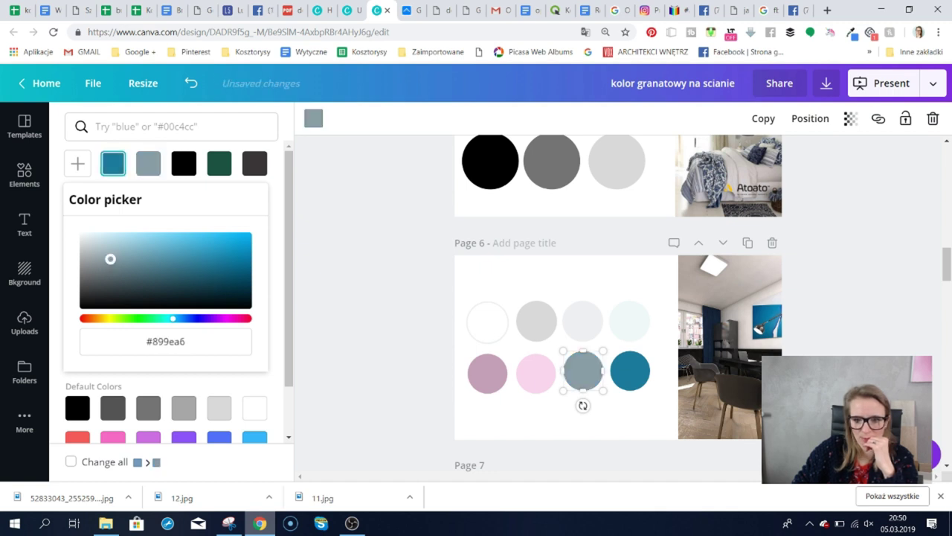
{"action": "left_click", "coordinate": [124, 250]}
{"action": "left_click", "coordinate": [127, 263]}
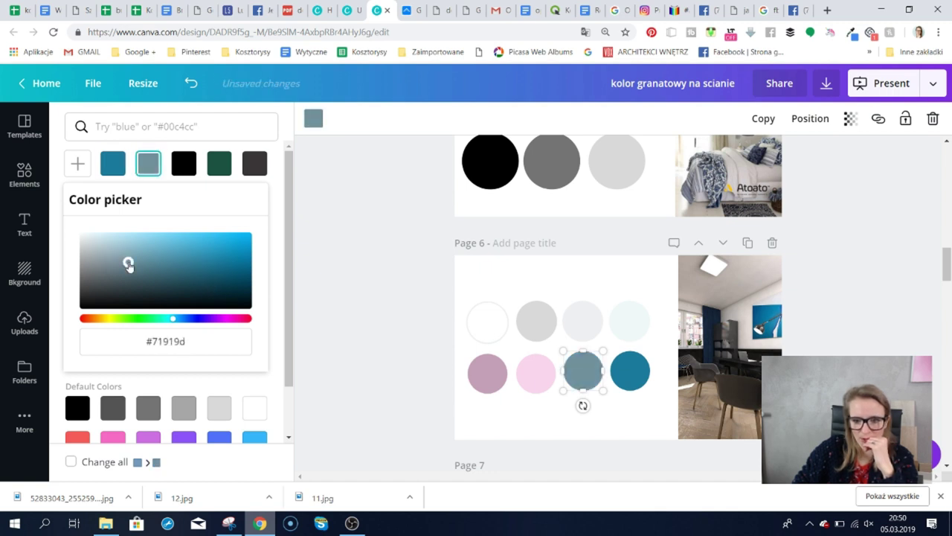
{"action": "left_click", "coordinate": [132, 244]}
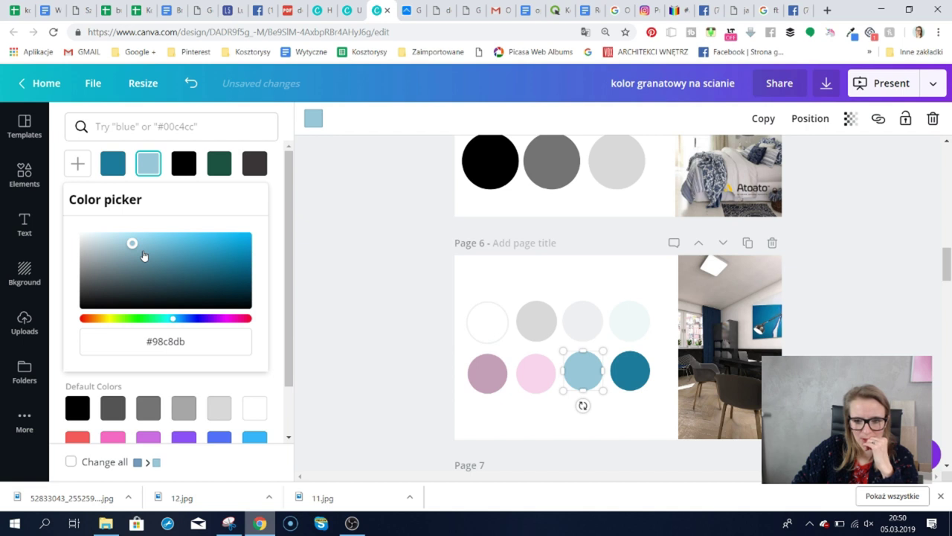
{"action": "left_click", "coordinate": [629, 406]}
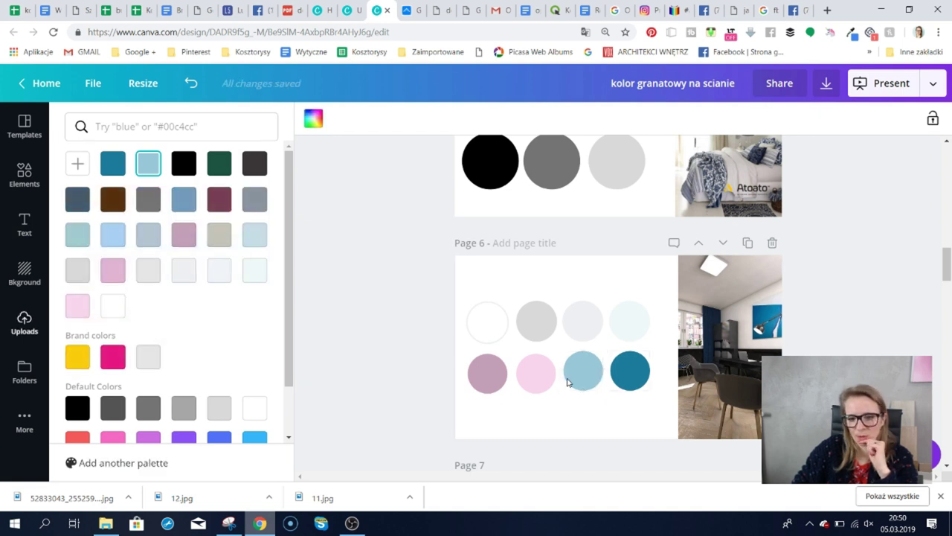
Fill the second lower-row circle on page 6 with the dark slate blue document colour.
{"action": "left_click", "coordinate": [539, 378]}
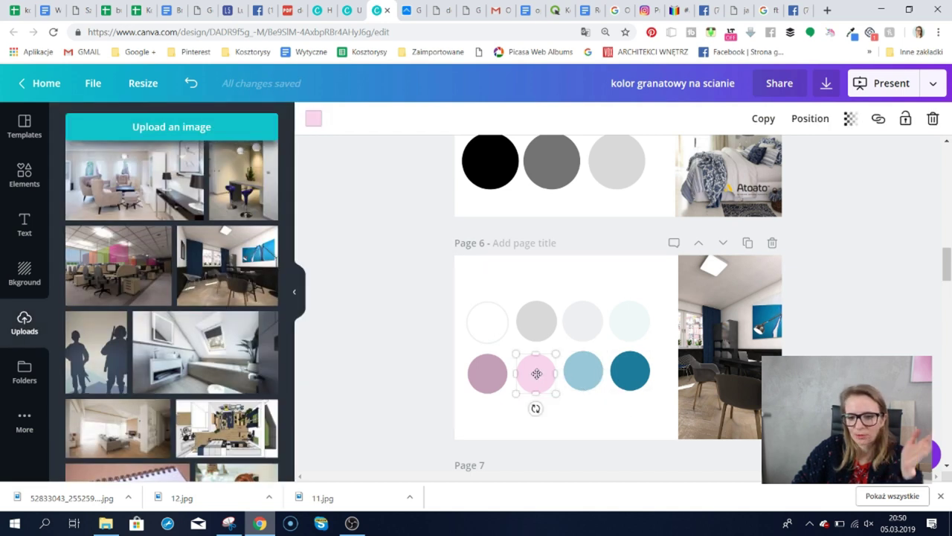
{"action": "left_click", "coordinate": [314, 119]}
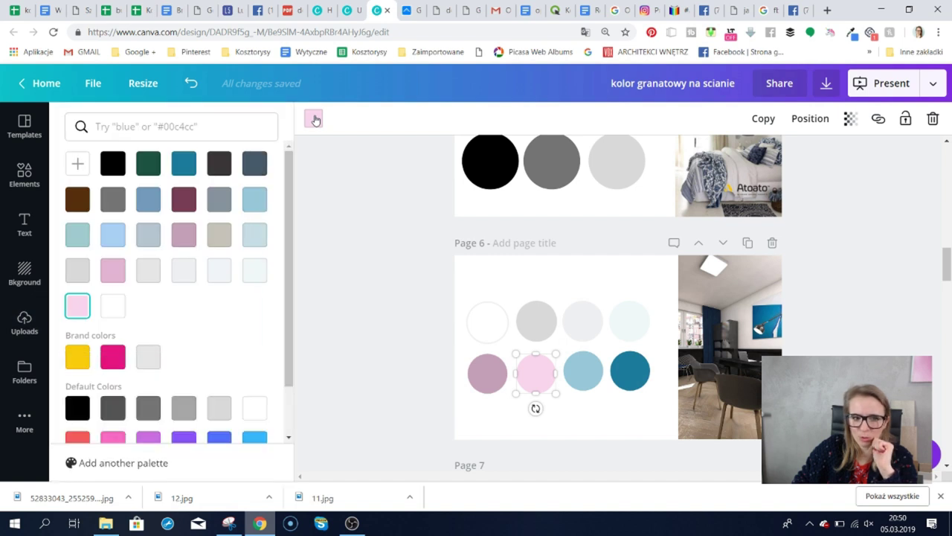
{"action": "left_click", "coordinate": [254, 164]}
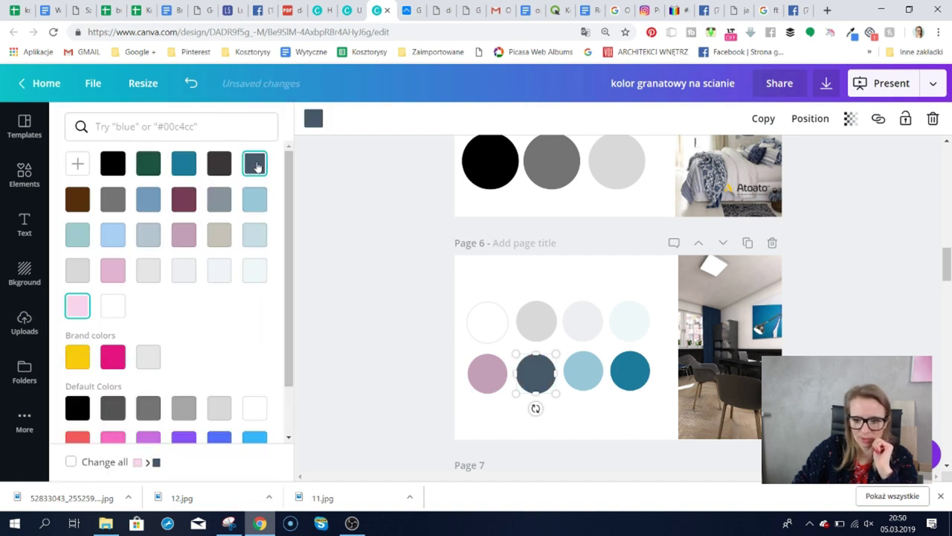
Try #322c30 on the first lower-row circle on page 6, and fill the circle with the default black.
{"action": "left_click", "coordinate": [485, 380]}
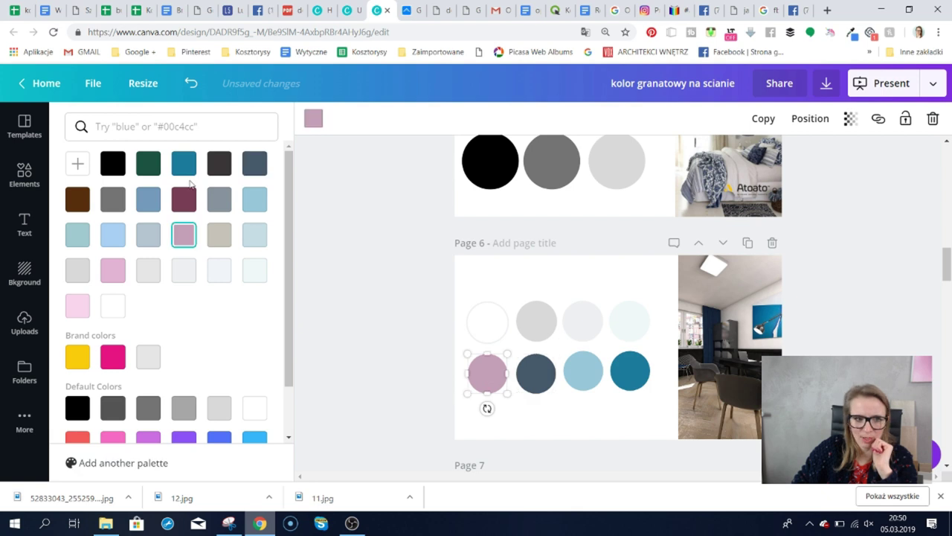
{"action": "left_click", "coordinate": [80, 163]}
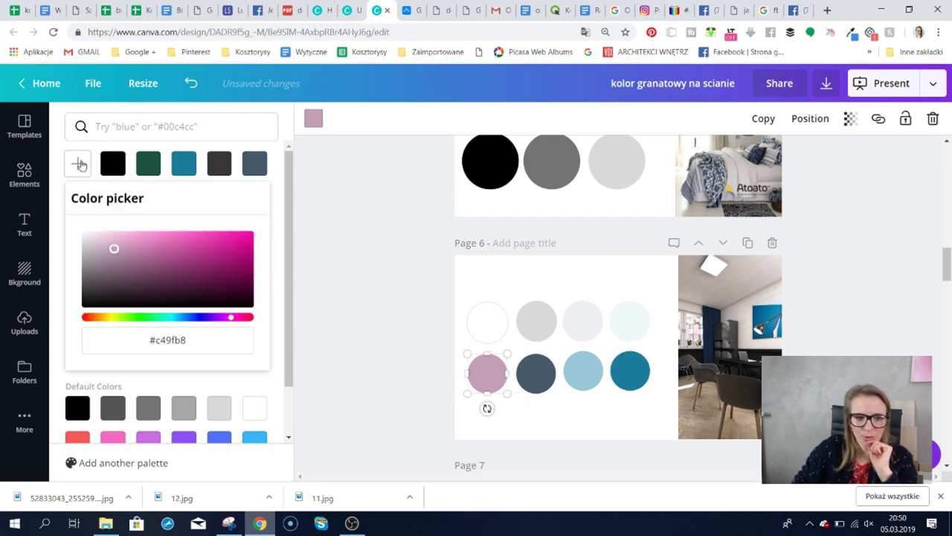
{"action": "left_click", "coordinate": [100, 293]}
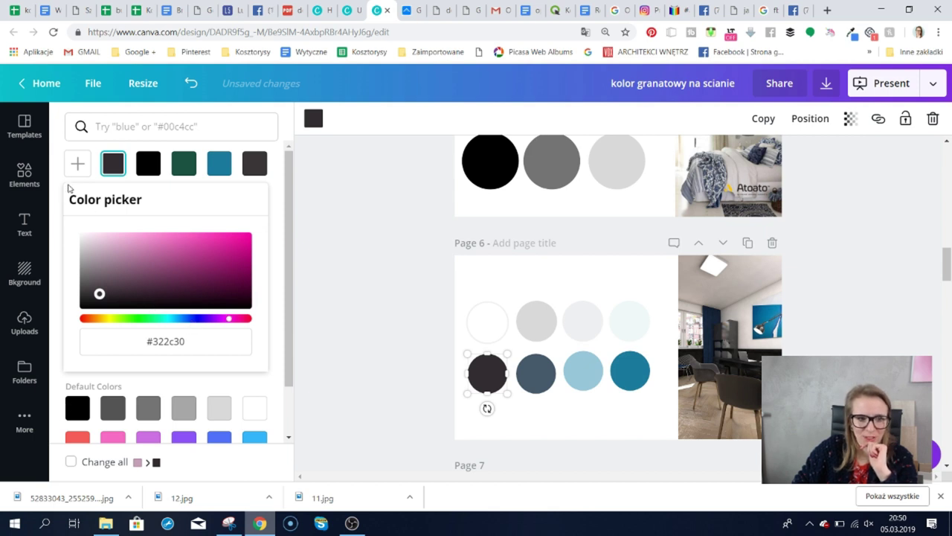
{"action": "left_click", "coordinate": [77, 165]}
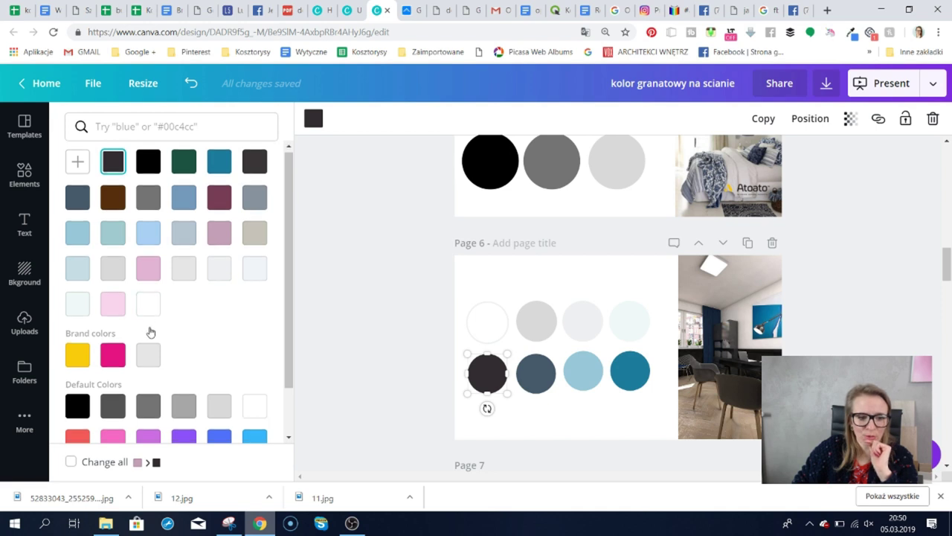
{"action": "scroll", "coordinate": [82, 305], "scroll_direction": "down", "scroll_amount": 1}
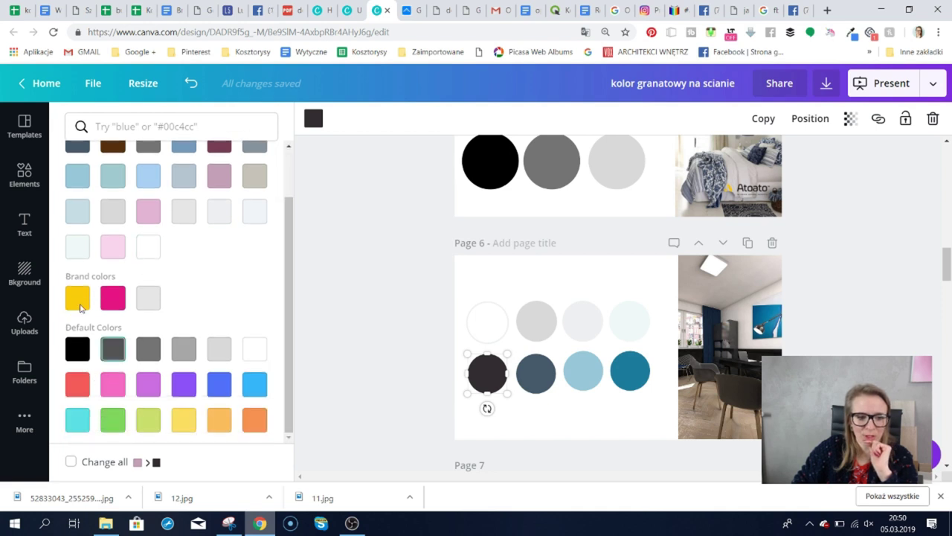
{"action": "left_click", "coordinate": [77, 349]}
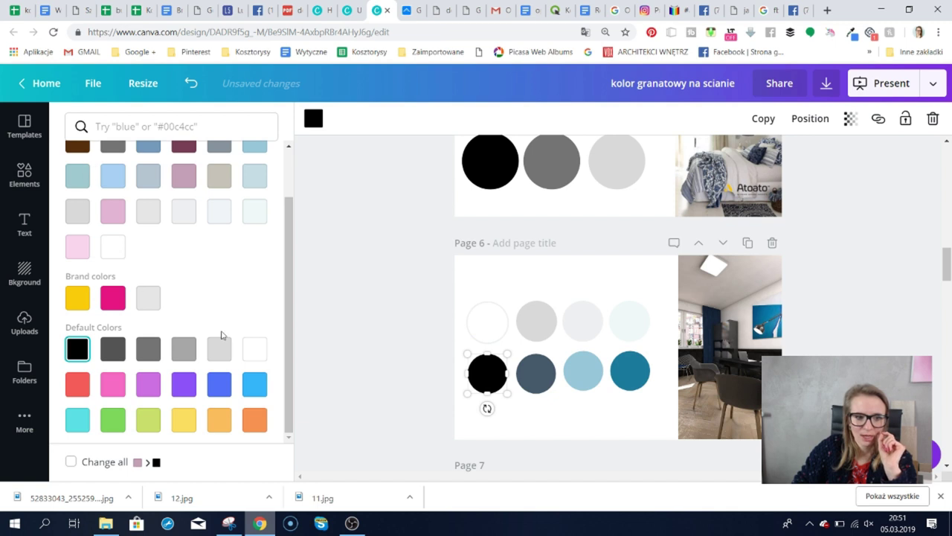
Lighten the first lower-row circle on page 6 from black to the neutral grey #8d8d8d with a custom colour.
{"action": "scroll", "coordinate": [86, 207], "scroll_direction": "up", "scroll_amount": 2}
{"action": "left_click", "coordinate": [79, 165]}
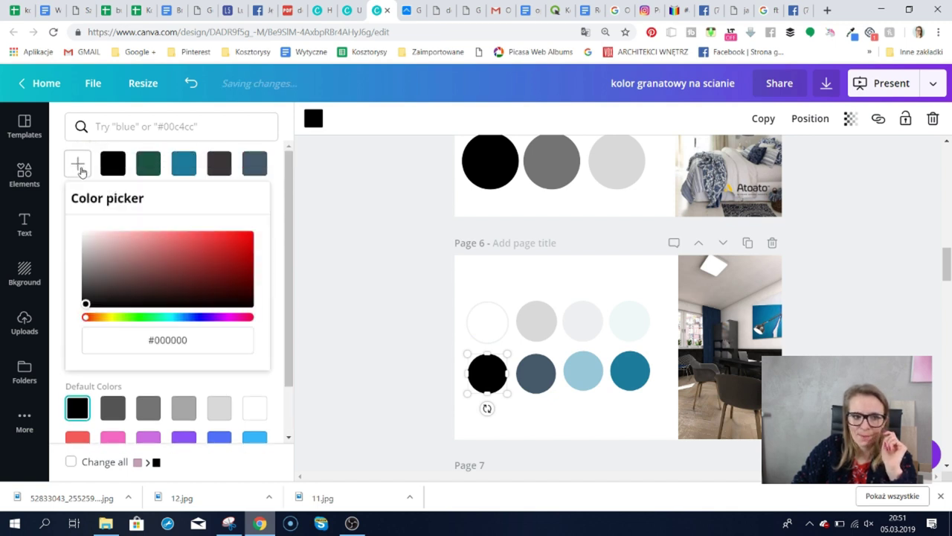
{"action": "left_click", "coordinate": [83, 285]}
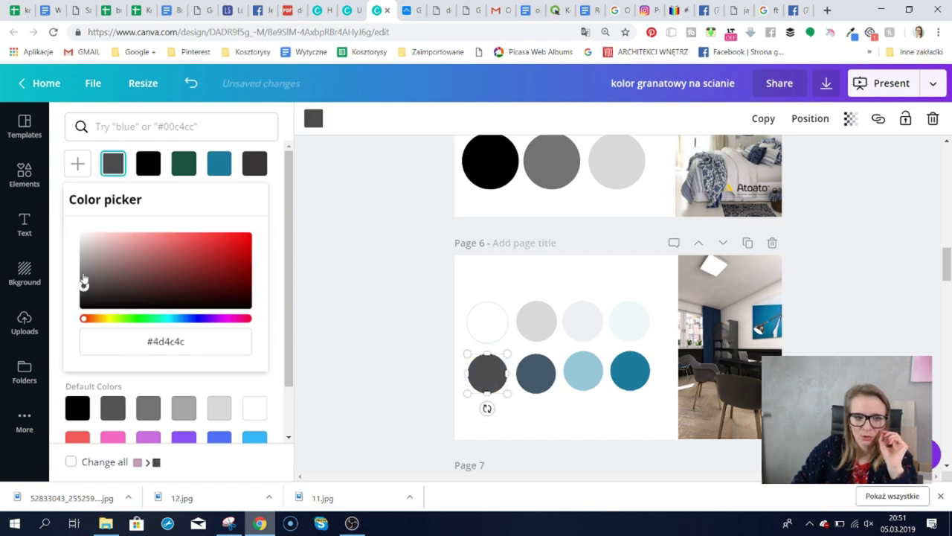
{"action": "left_click_drag", "start_coordinate": [83, 282], "coordinate": [84, 267]}
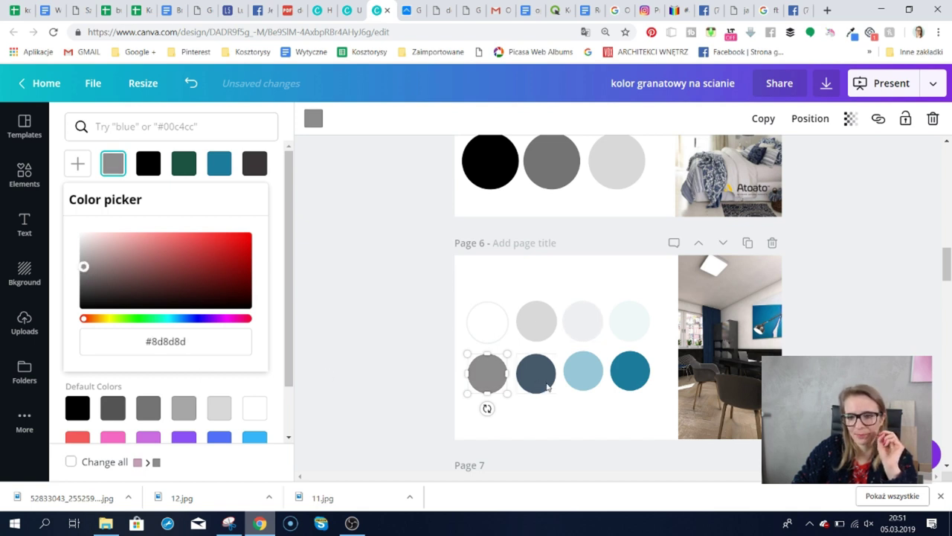
Select the dark green circle on page 4 and look up its hex code among the document colours.
{"action": "scroll", "coordinate": [781, 323], "scroll_direction": "up", "scroll_amount": 7}
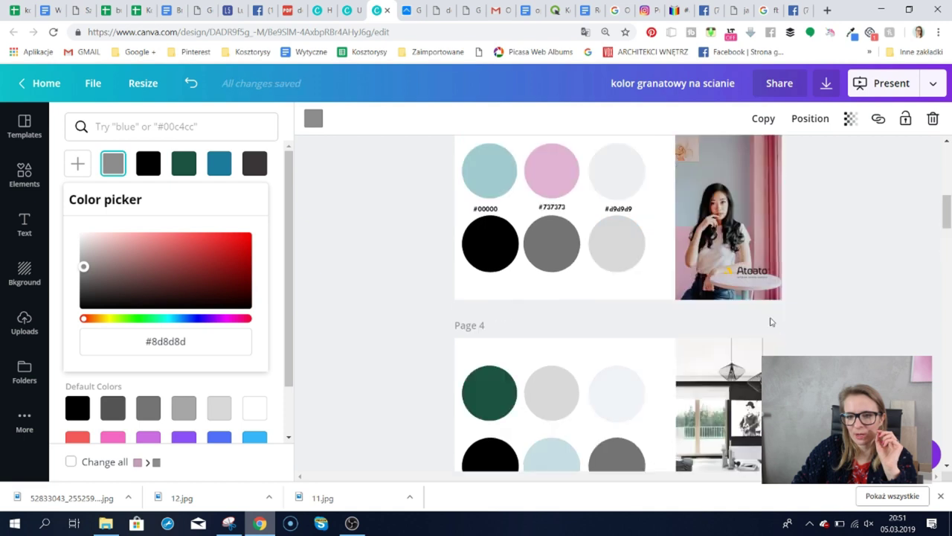
{"action": "scroll", "coordinate": [766, 313], "scroll_direction": "down", "scroll_amount": 1}
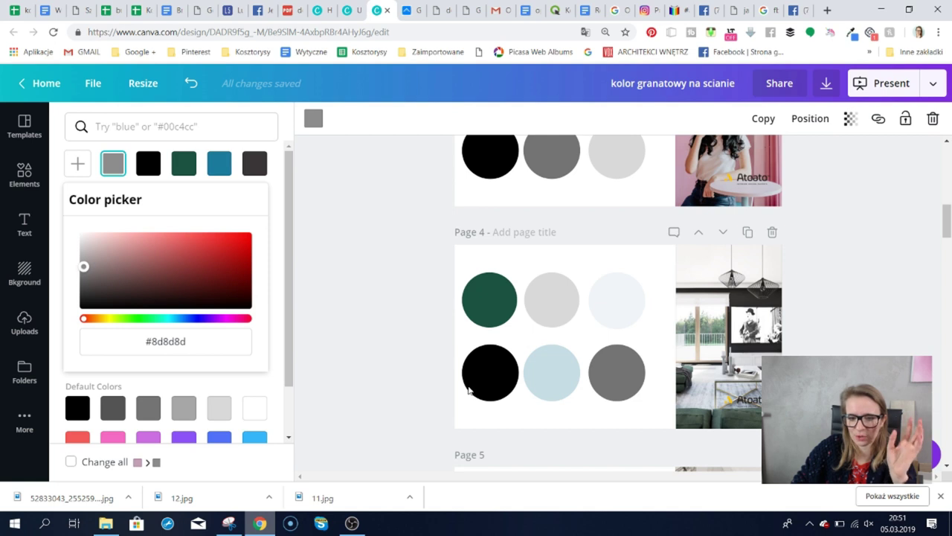
{"action": "left_click", "coordinate": [491, 298]}
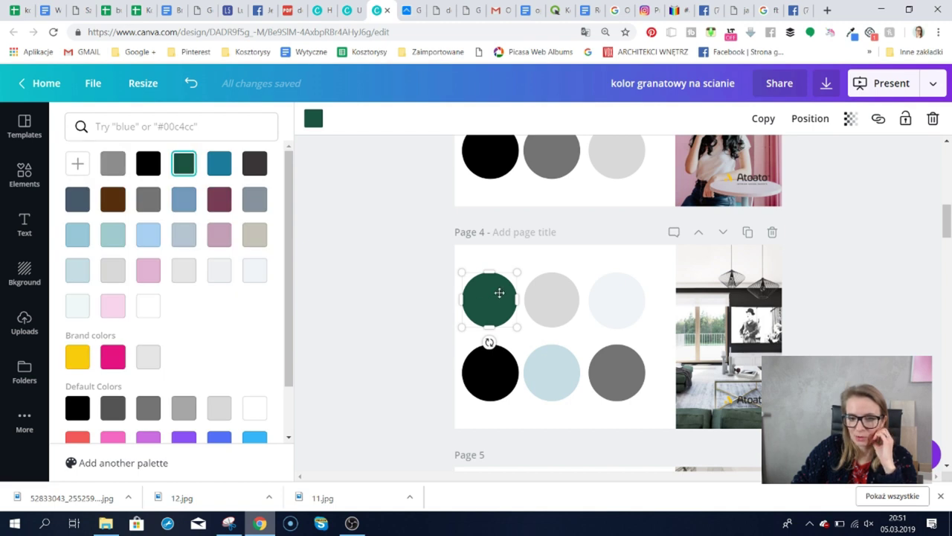
{"action": "left_click", "coordinate": [313, 119]}
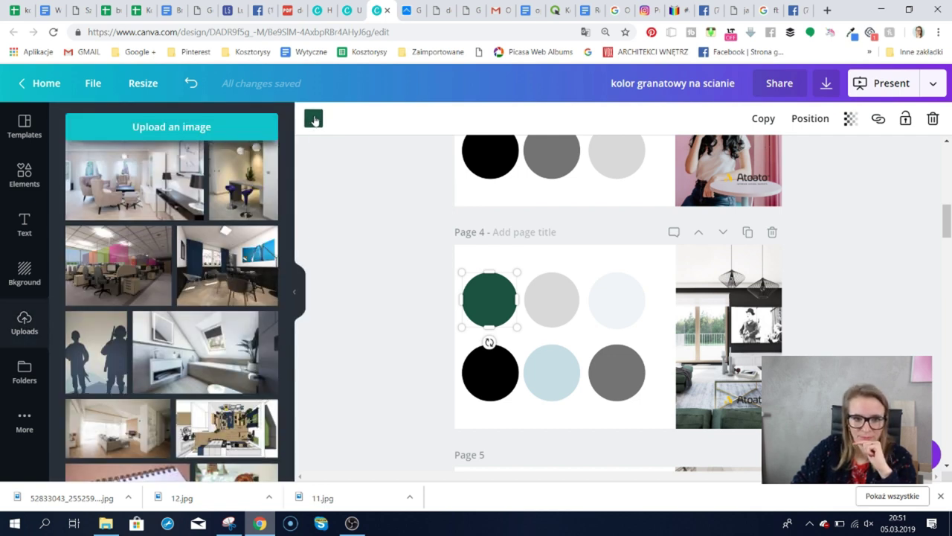
{"action": "left_click", "coordinate": [314, 119]}
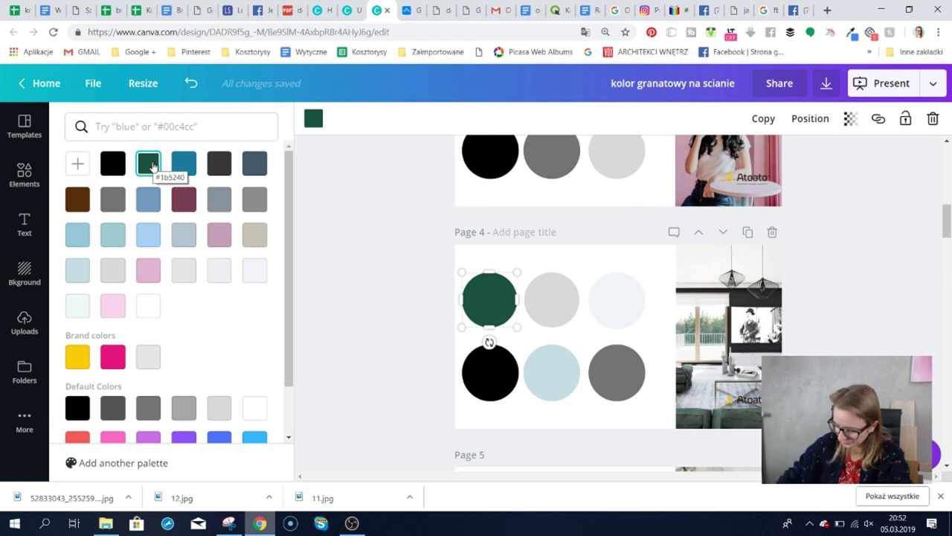
Switch to Encycolorpedia and search for the hex colour 1b5240.
{"action": "left_click", "coordinate": [678, 9]}
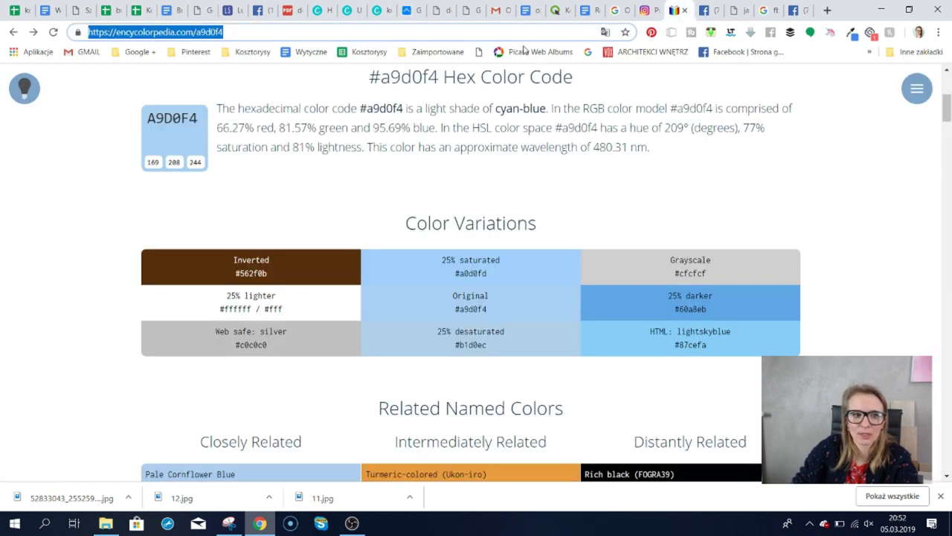
{"action": "scroll", "coordinate": [405, 78], "scroll_direction": "up", "scroll_amount": 4}
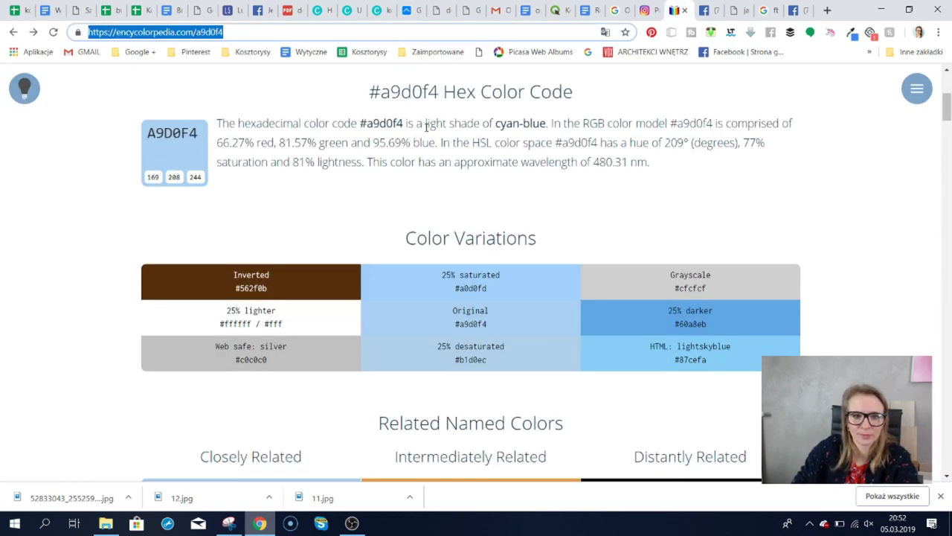
{"action": "left_click_drag", "start_coordinate": [349, 183], "coordinate": [301, 184]}
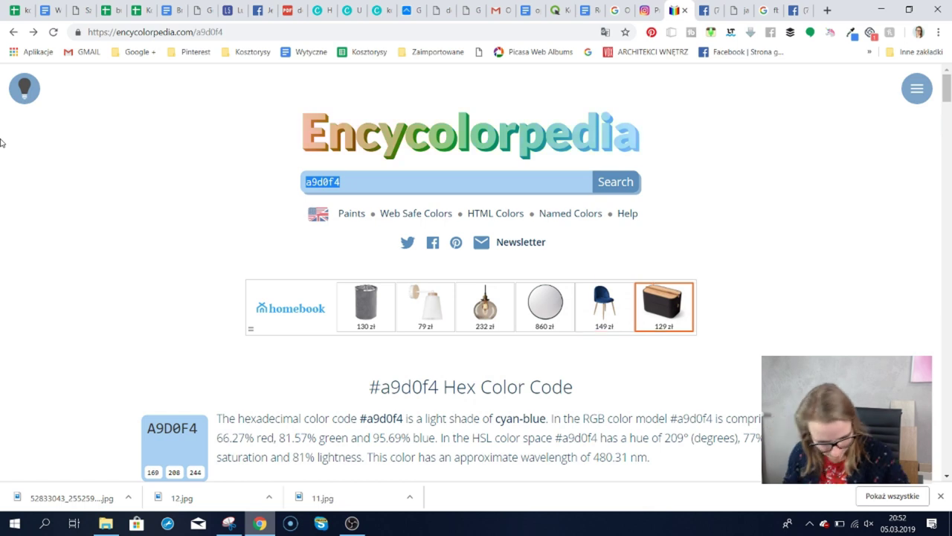
{"action": "type", "text": "1b"}
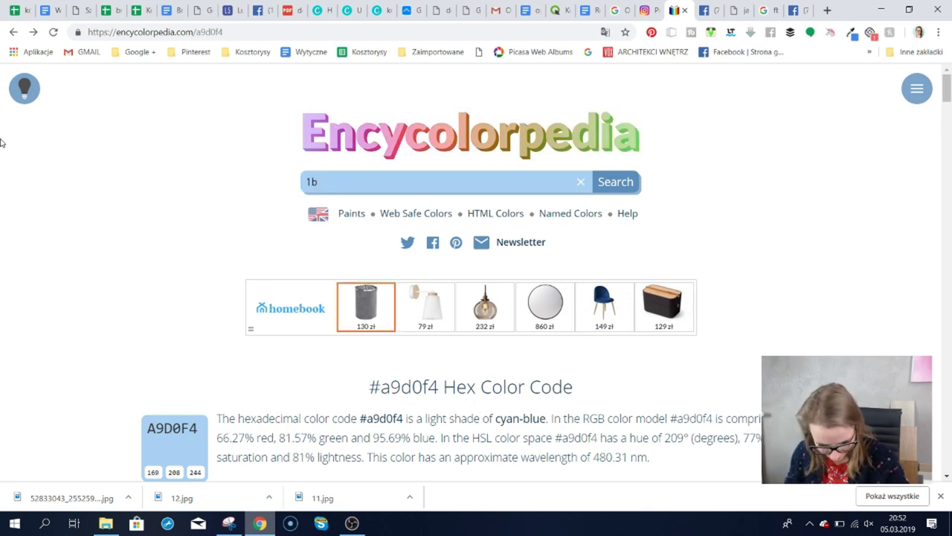
{"action": "type", "text": "52"}
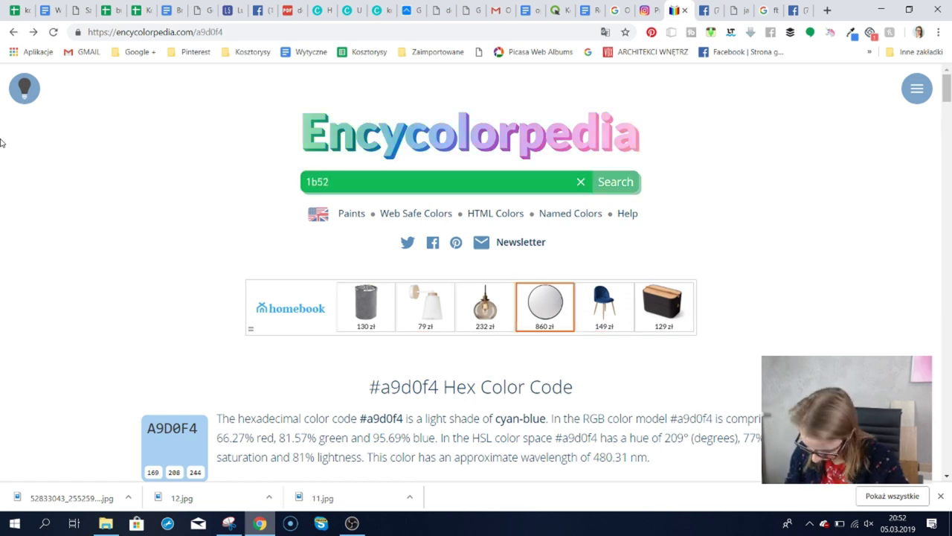
{"action": "type", "text": "40"}
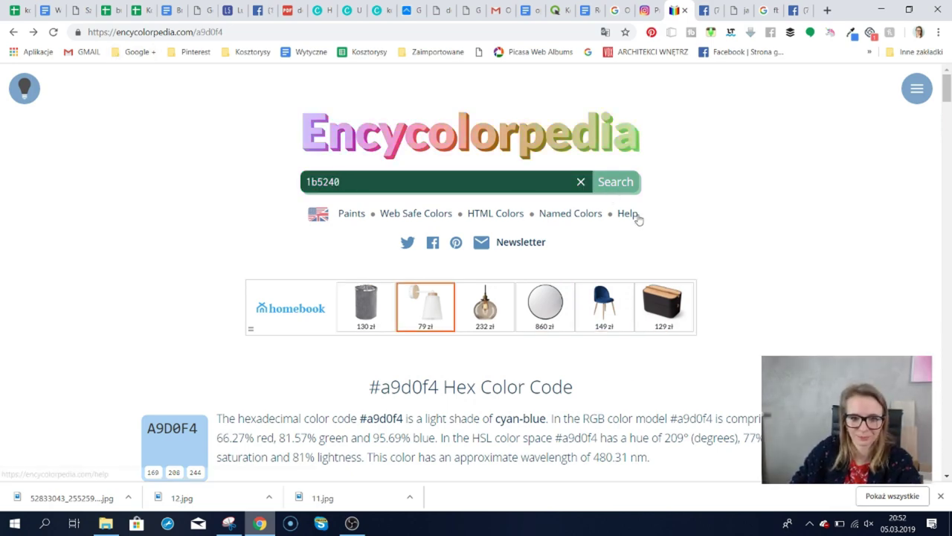
{"action": "scroll", "coordinate": [638, 219], "scroll_direction": "down", "scroll_amount": 1}
{"action": "scroll", "coordinate": [444, 145], "scroll_direction": "up", "scroll_amount": 2}
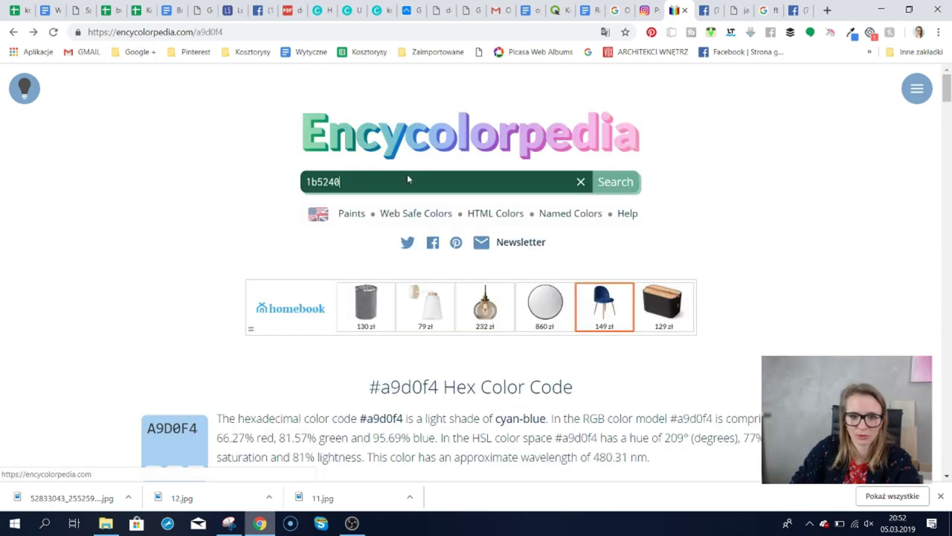
{"action": "left_click", "coordinate": [625, 185]}
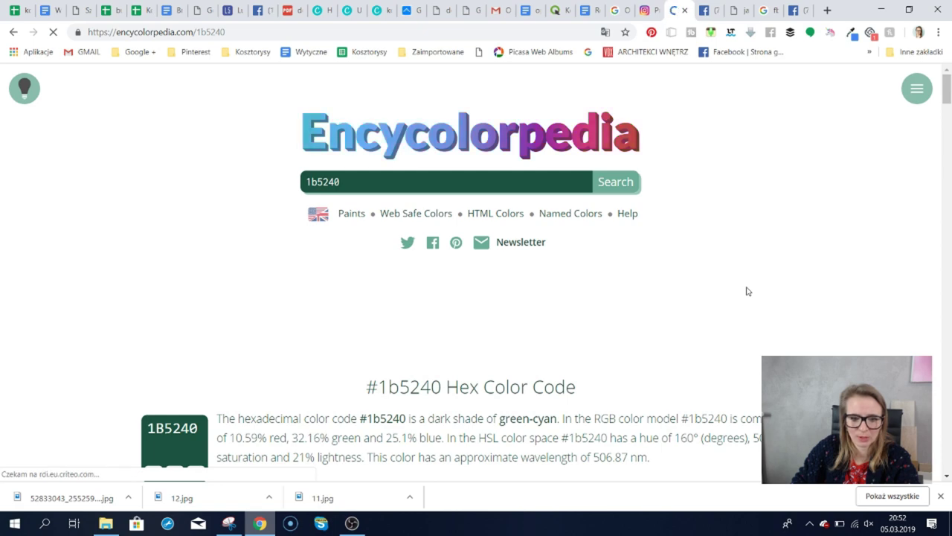
Examine the colour variations, monochromatic colours, tones, tints and shades, and similar manufacturer paints listed for #1b5240.
{"action": "scroll", "coordinate": [748, 290], "scroll_direction": "down", "scroll_amount": 3}
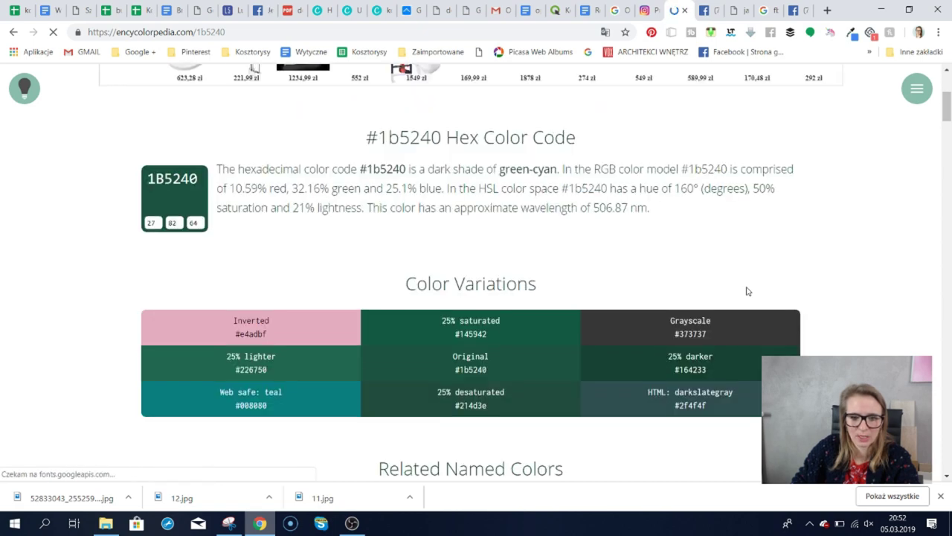
{"action": "scroll", "coordinate": [748, 291], "scroll_direction": "down", "scroll_amount": 2}
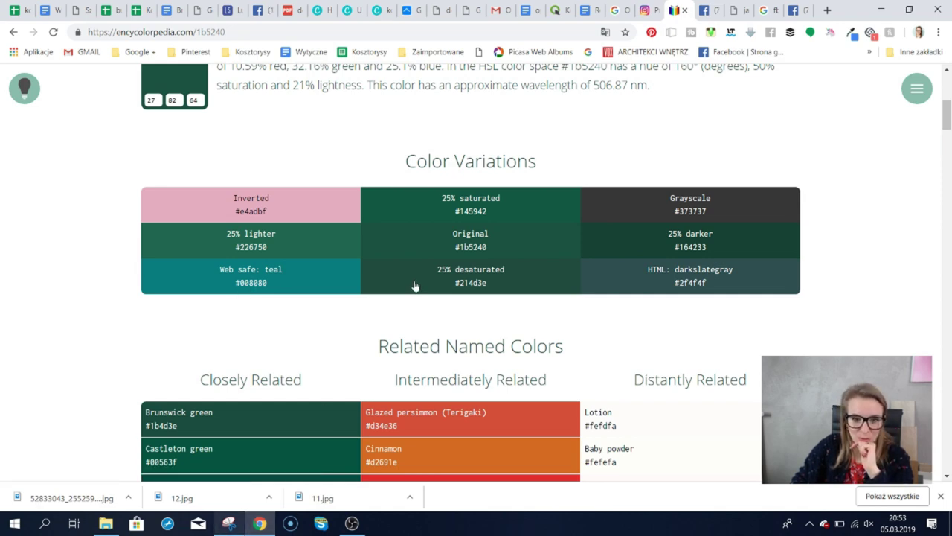
{"action": "scroll", "coordinate": [418, 293], "scroll_direction": "down", "scroll_amount": 1}
{"action": "scroll", "coordinate": [418, 294], "scroll_direction": "down", "scroll_amount": 4}
{"action": "scroll", "coordinate": [417, 296], "scroll_direction": "down", "scroll_amount": 5}
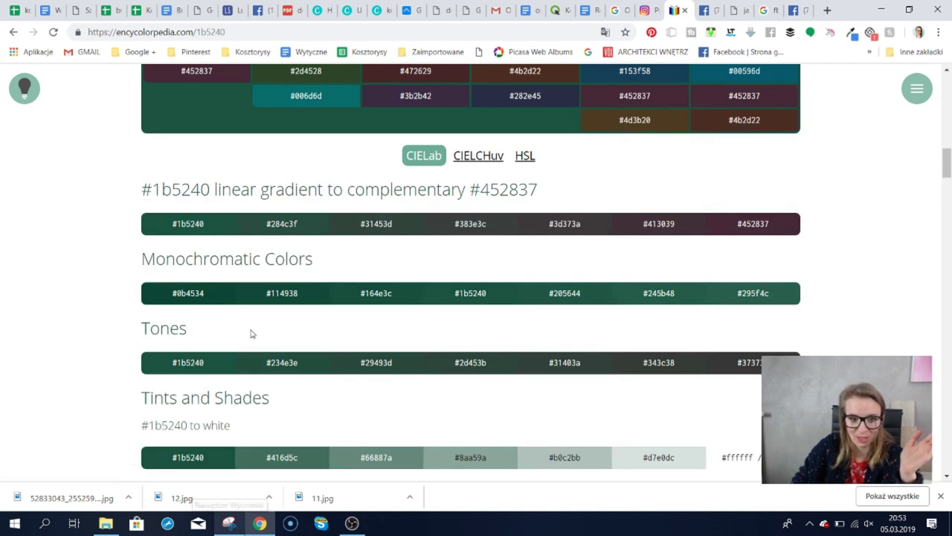
{"action": "scroll", "coordinate": [250, 333], "scroll_direction": "down", "scroll_amount": 5}
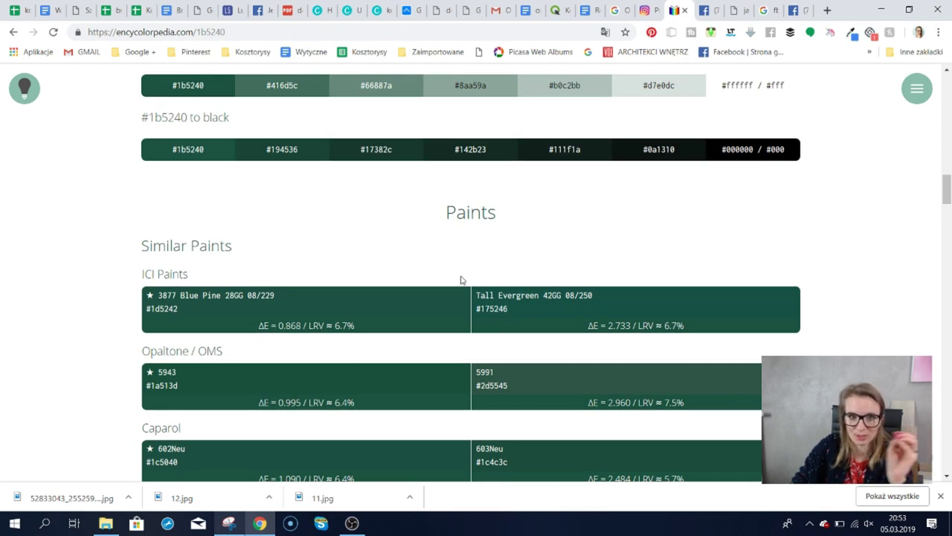
{"action": "scroll", "coordinate": [461, 279], "scroll_direction": "down", "scroll_amount": 4}
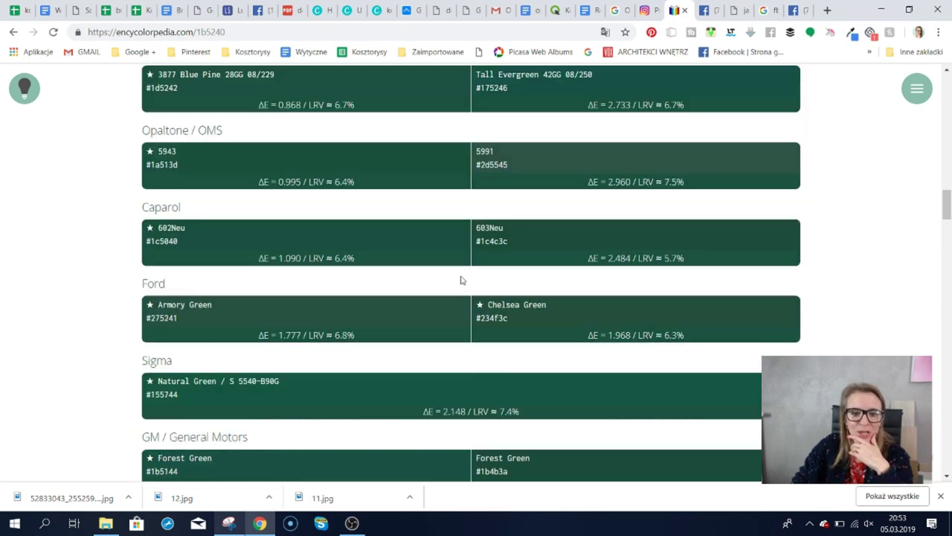
{"action": "scroll", "coordinate": [460, 280], "scroll_direction": "down", "scroll_amount": 2}
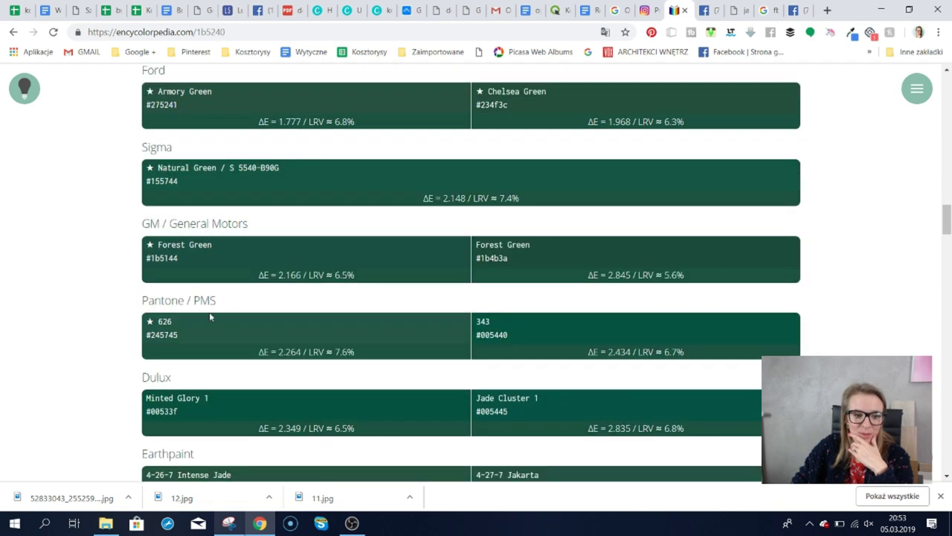